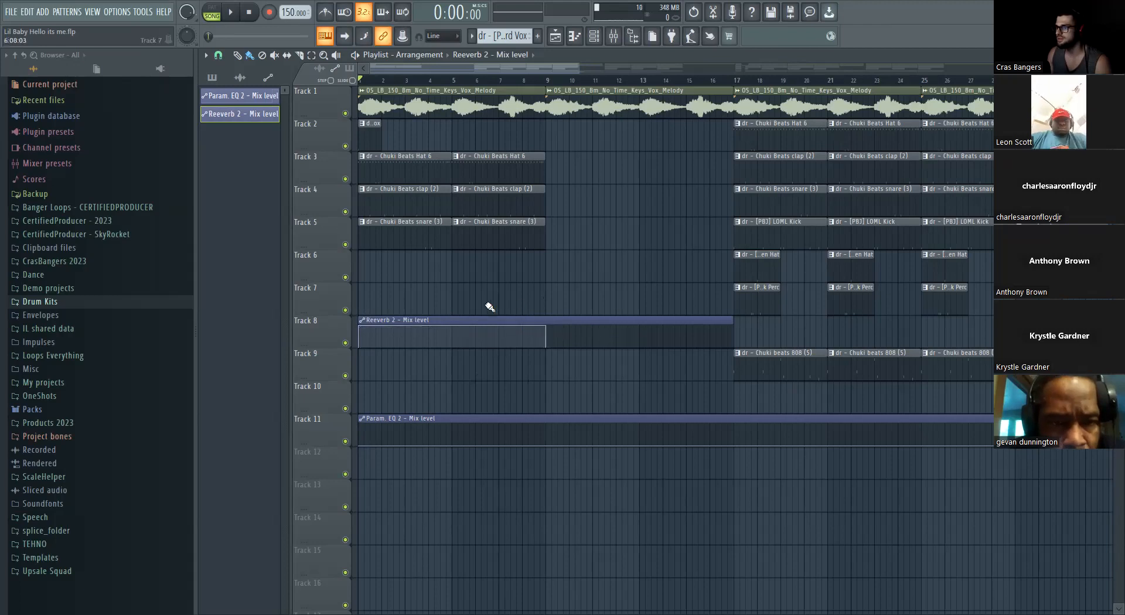
# Shorten the Reeverb 2 - Mix level automation clip on Track 8 to end at about bar 9 and save the project
pyautogui.moveTo(732, 323); pyautogui.dragTo(509, 326)
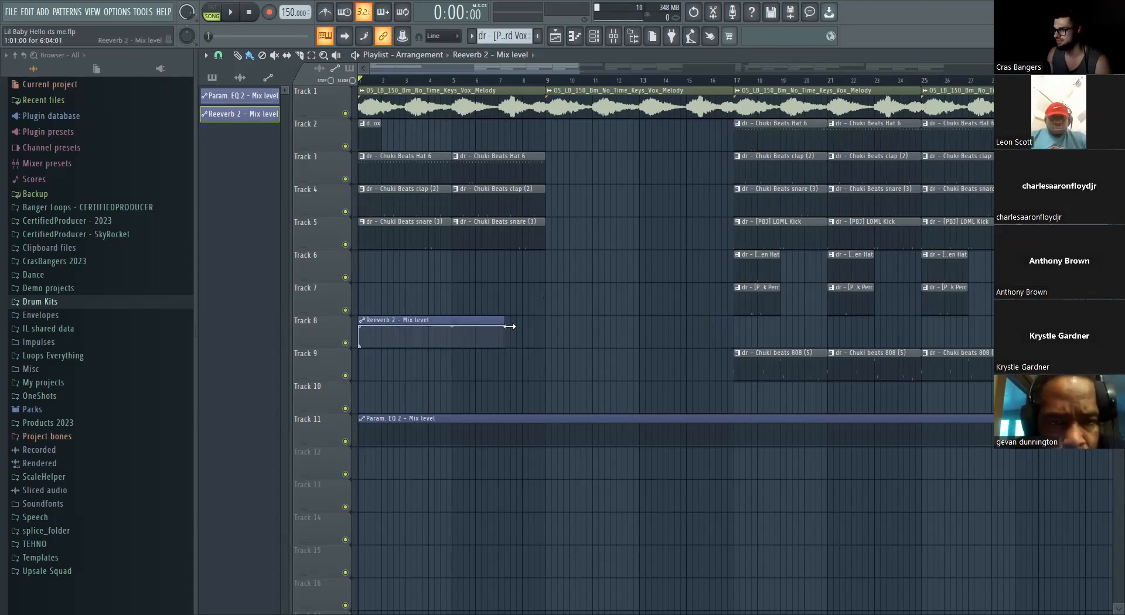
pyautogui.hotkey('ctrl', 's')
# Play the arrangement from the start past bar 9 to listen to the reverb transition out of the intro
pyautogui.scroll(-2, 577, 281)
pyautogui.press('space')
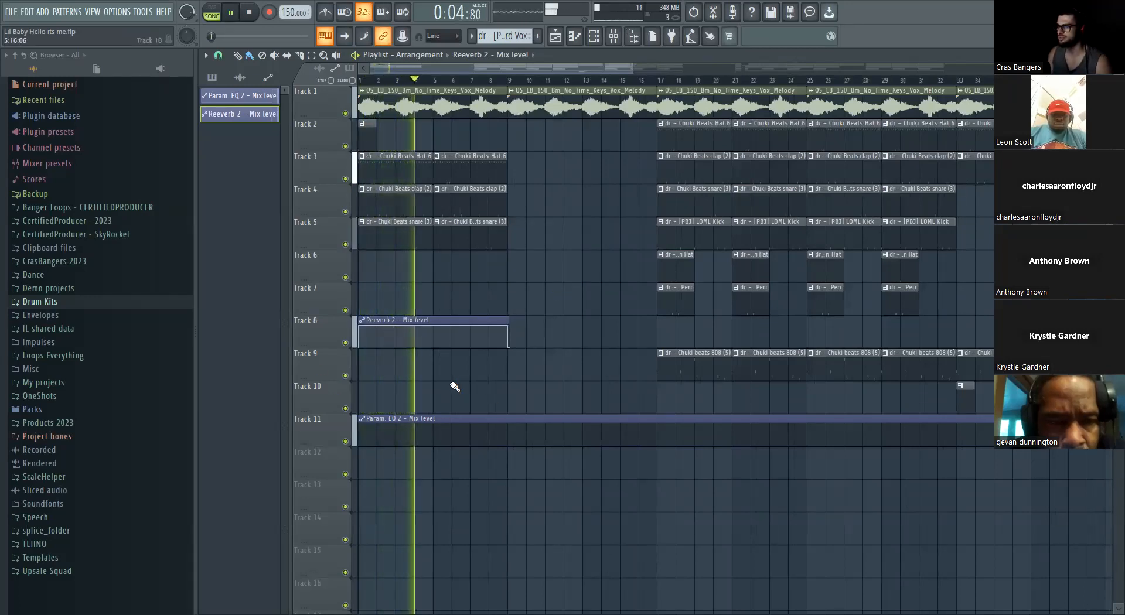
pyautogui.press('space')
pyautogui.press('space')
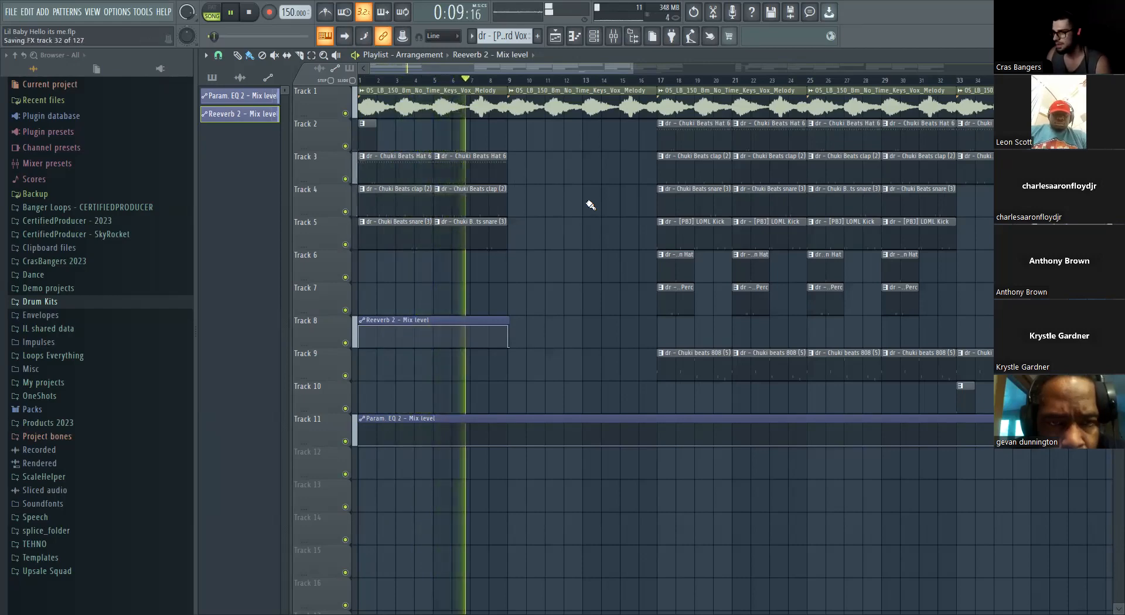
pyautogui.scroll(-2, 528, 229)
pyautogui.scroll(2, 500, 239)
pyautogui.scroll(4, 436, 269)
pyautogui.moveTo(459, 69); pyautogui.dragTo(416, 70)
pyautogui.scroll(-1, 525, 166)
pyautogui.scroll(-1, 525, 166)
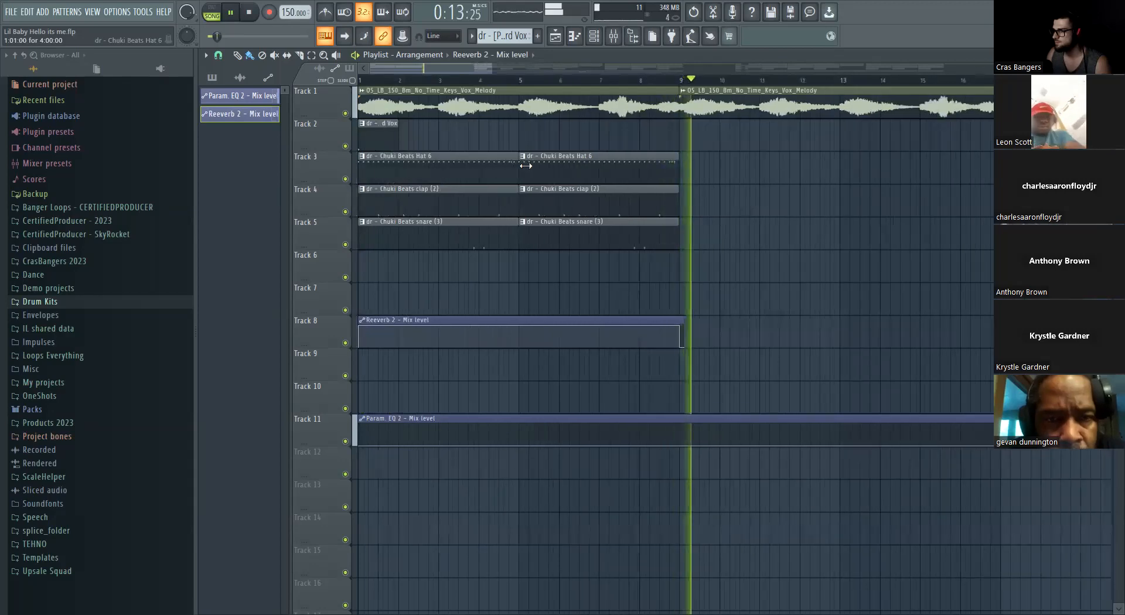
pyautogui.scroll(-1, 608, 243)
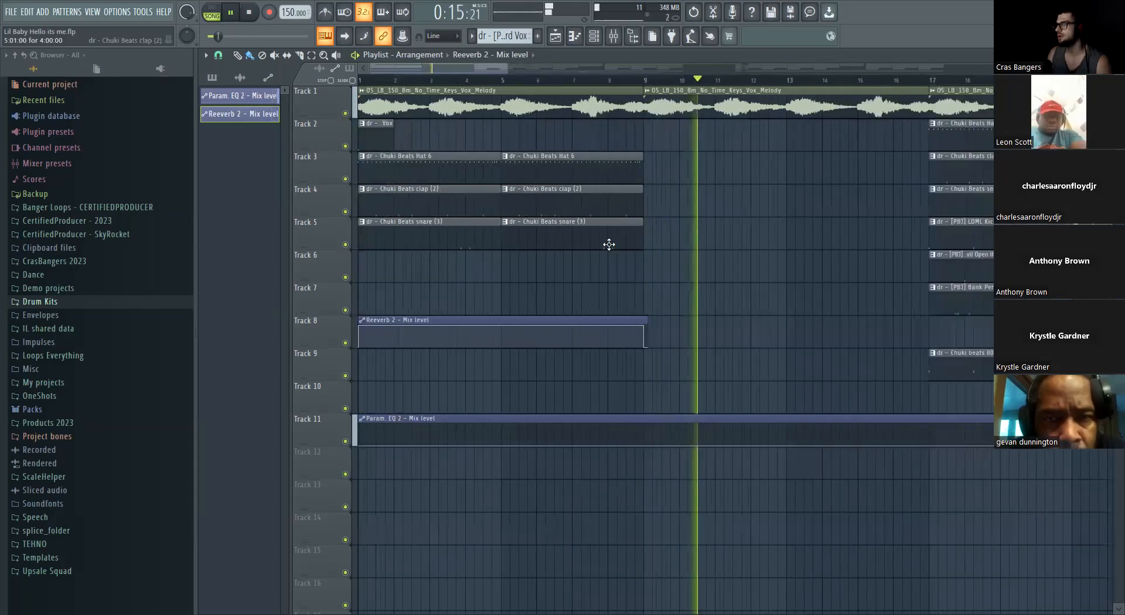
pyautogui.press('space')
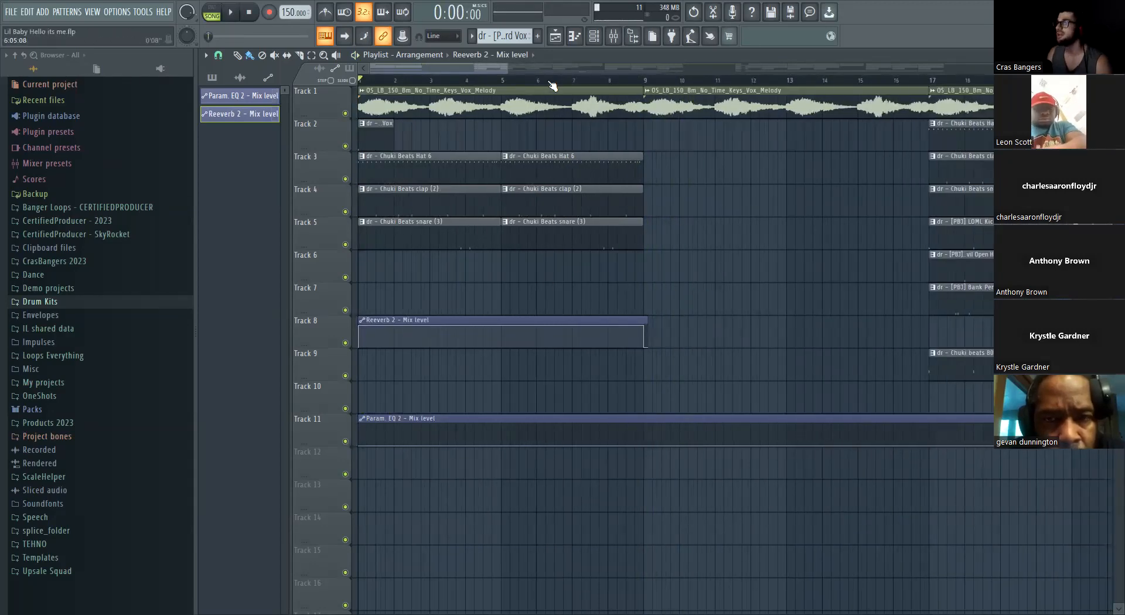
# Move the Reeverb 2 - Mix level automation clip from Track 8 down to Track 9
pyautogui.moveTo(441, 322); pyautogui.dragTo(426, 366)
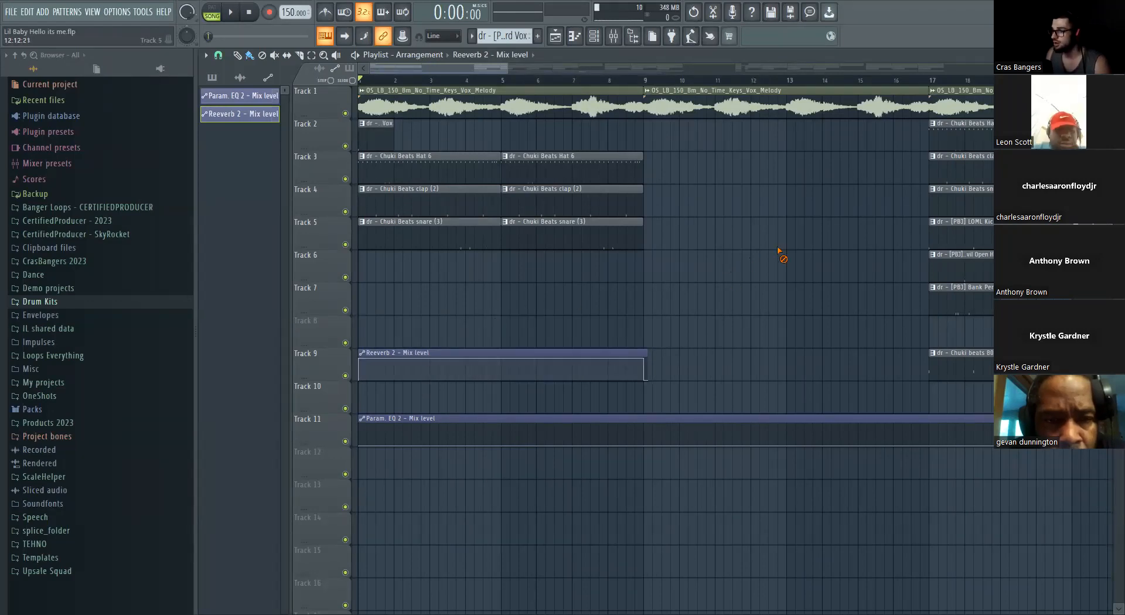
pyautogui.click(615, 36)
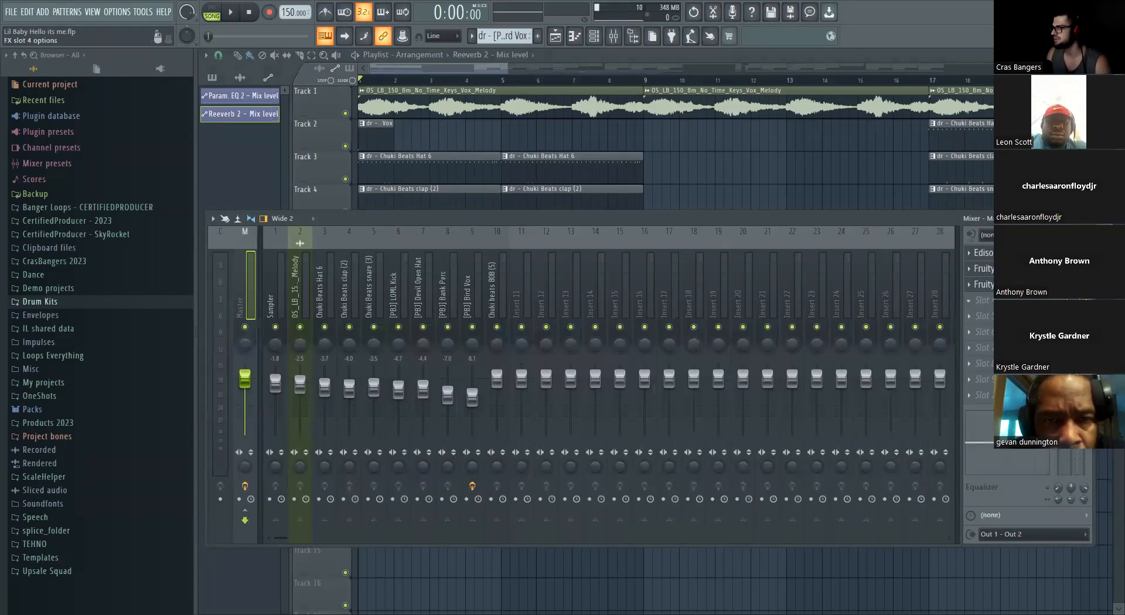
pyautogui.click(968, 300)
pyautogui.press('Escape')
pyautogui.press('Escape')
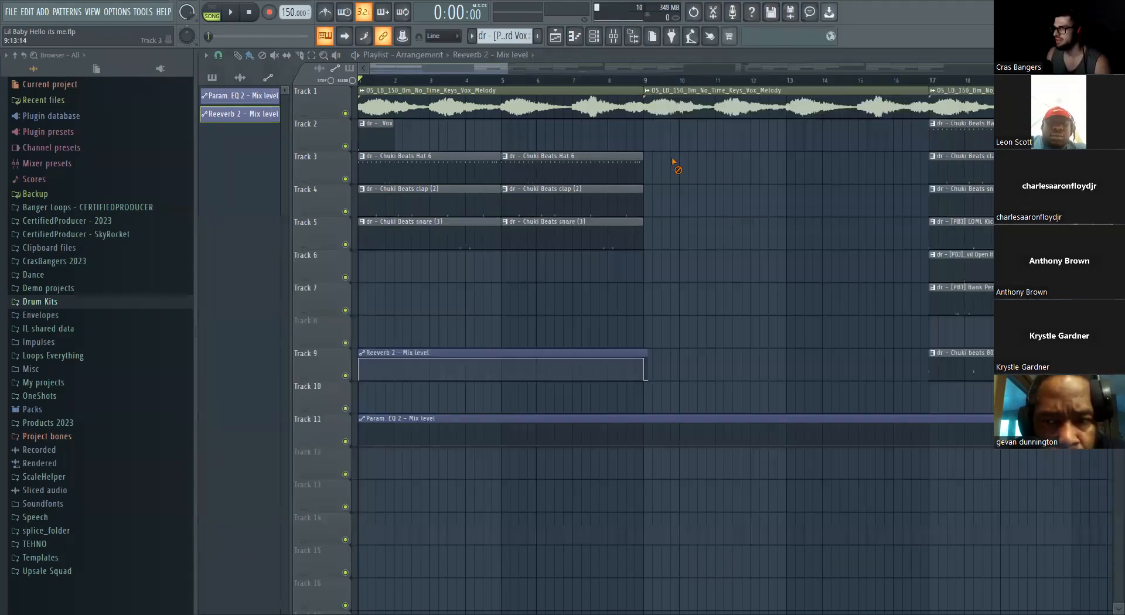
# Shape the Param. EQ 2 mix level automation on Track 11 to start high and curve down to the minimum at bar 9
pyautogui.rightClick(377, 429)
pyautogui.moveTo(377, 429); pyautogui.dragTo(348, 416)
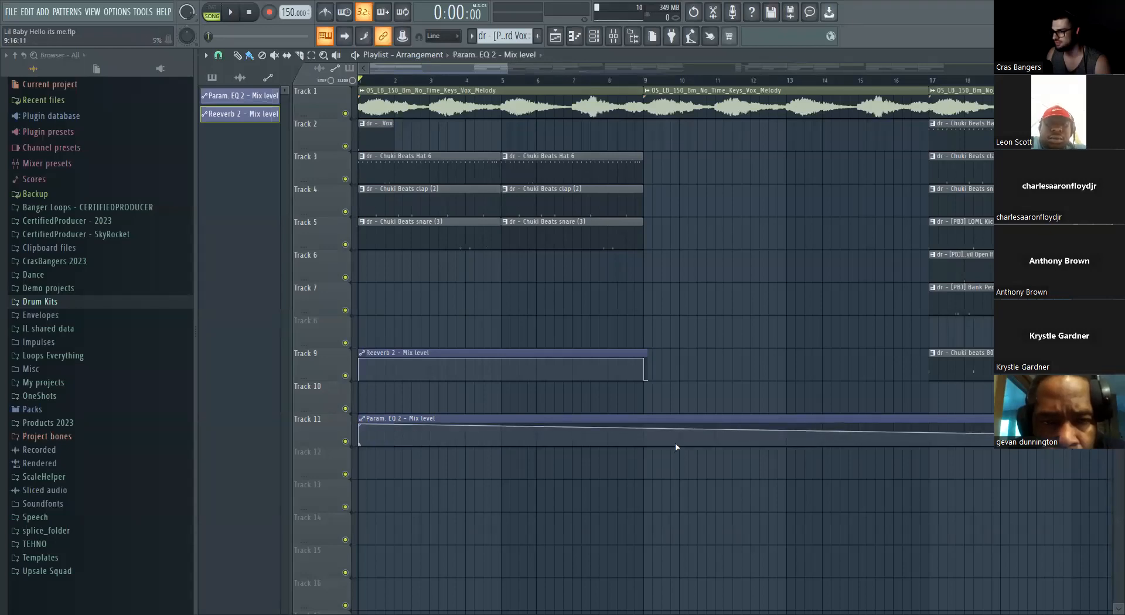
pyautogui.rightClick(645, 424)
pyautogui.moveTo(647, 426); pyautogui.dragTo(647, 449)
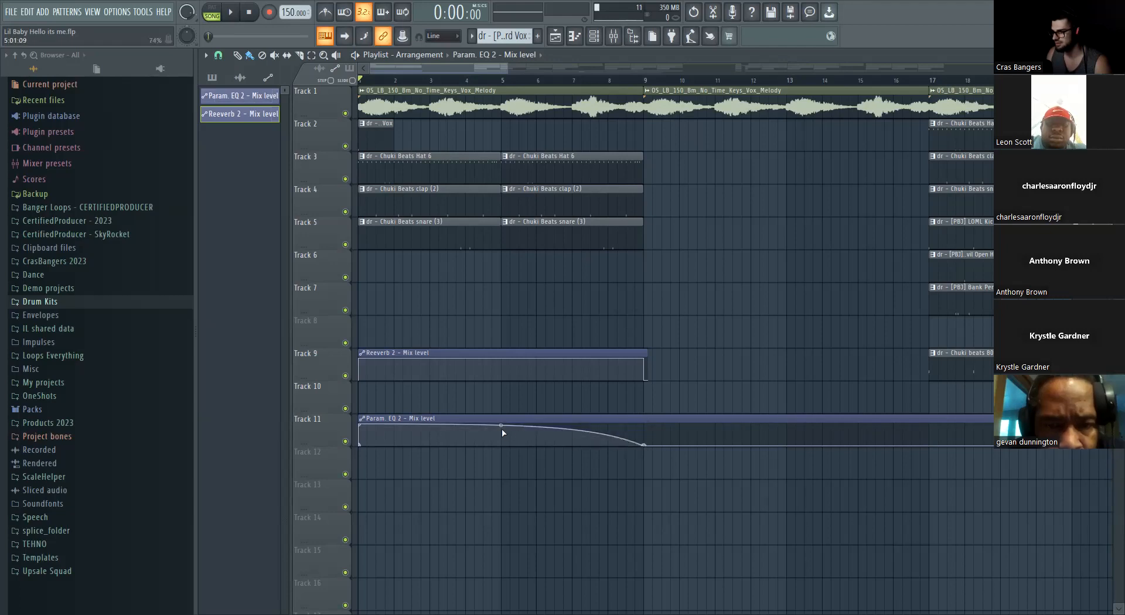
pyautogui.moveTo(502, 427); pyautogui.dragTo(501, 305)
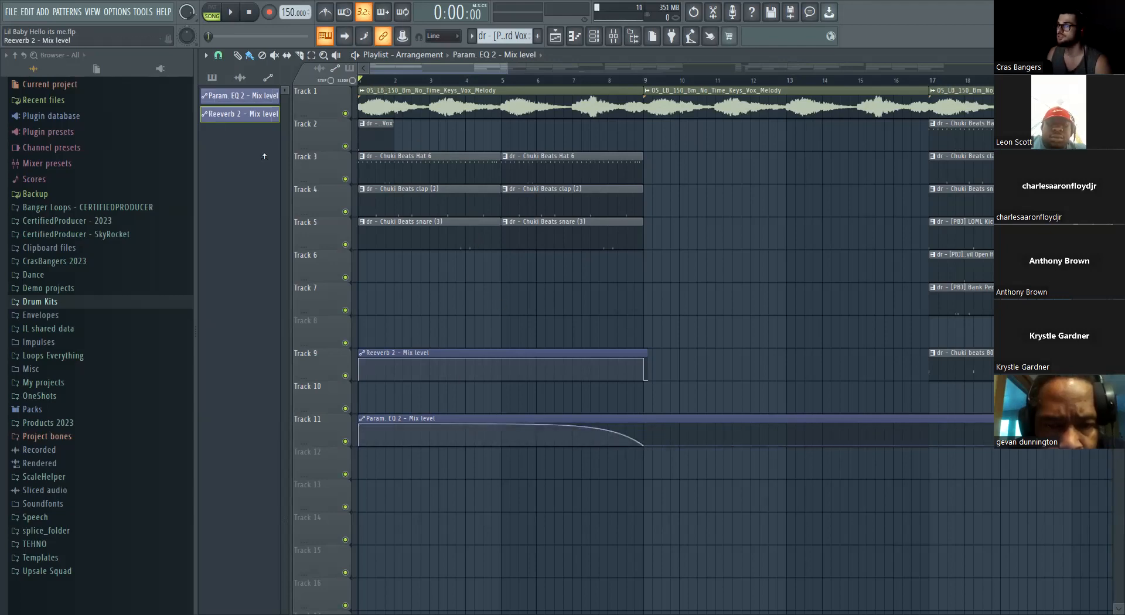
pyautogui.press('space')
pyautogui.scroll(-2, 447, 384)
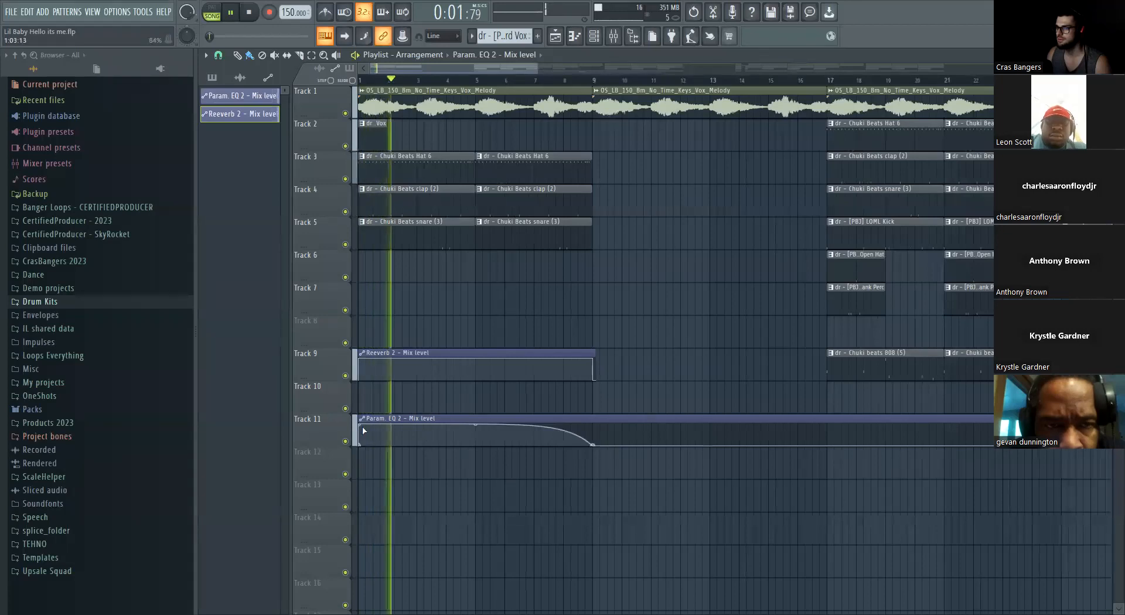
# Reshape the Param. EQ 2 automation to rise gradually from the minimum at bar 1 to a peak at bar 9, with an immediate drop there
pyautogui.moveTo(359, 425); pyautogui.dragTo(358, 450)
pyautogui.press('space')
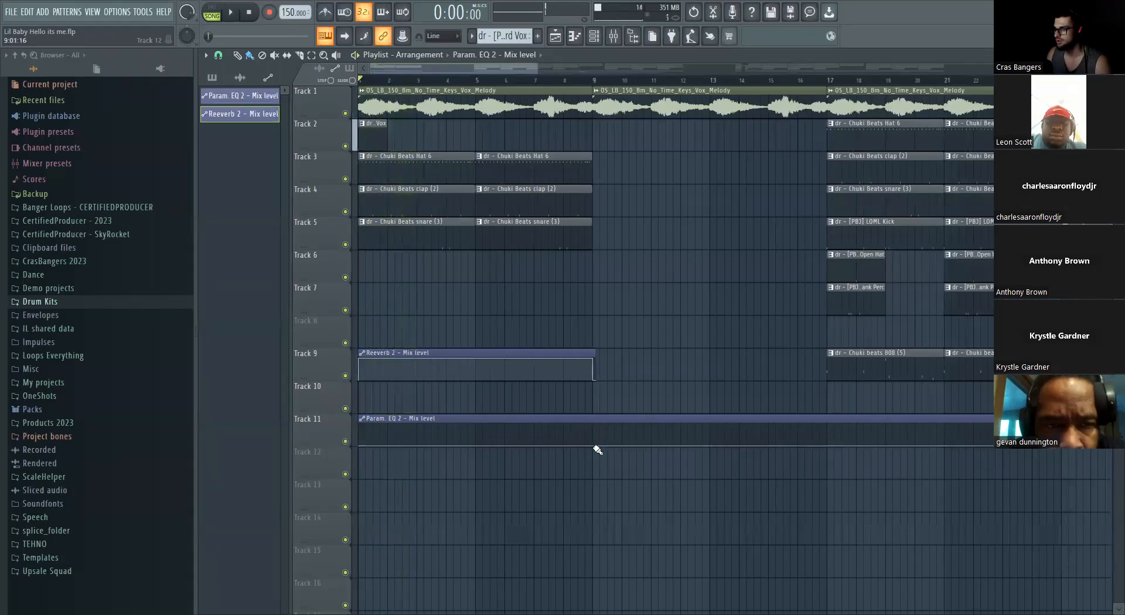
pyautogui.click(594, 447)
pyautogui.rightClick(596, 448)
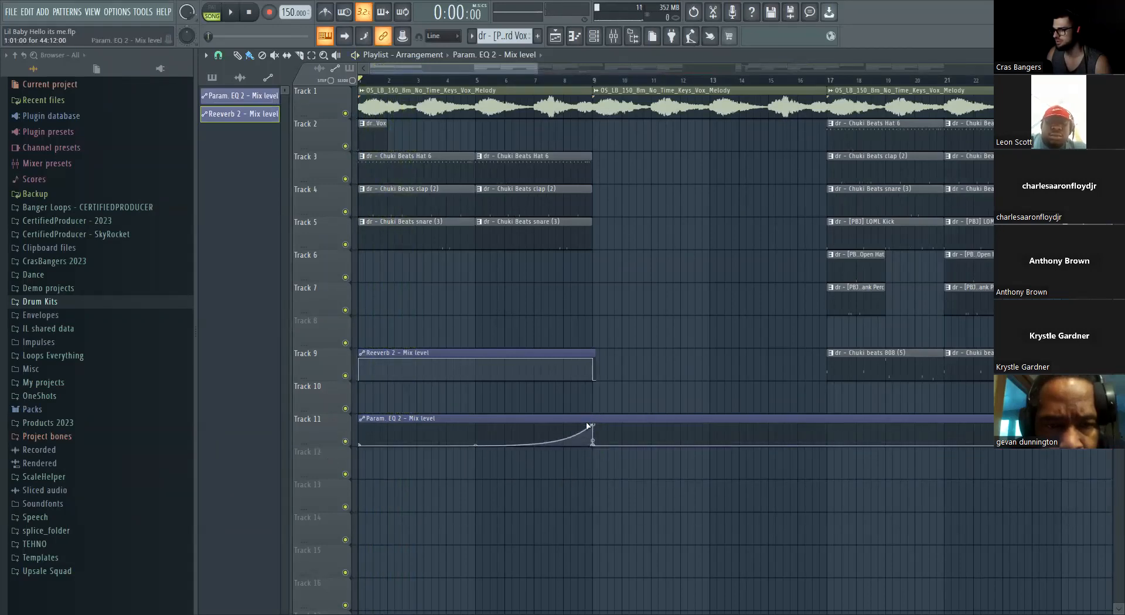
pyautogui.press('space')
pyautogui.moveTo(475, 434); pyautogui.dragTo(476, 431)
# Listen to the EQ build-up through the intro and on to bar 17, and stop playback
pyautogui.scroll(-1, 679, 352)
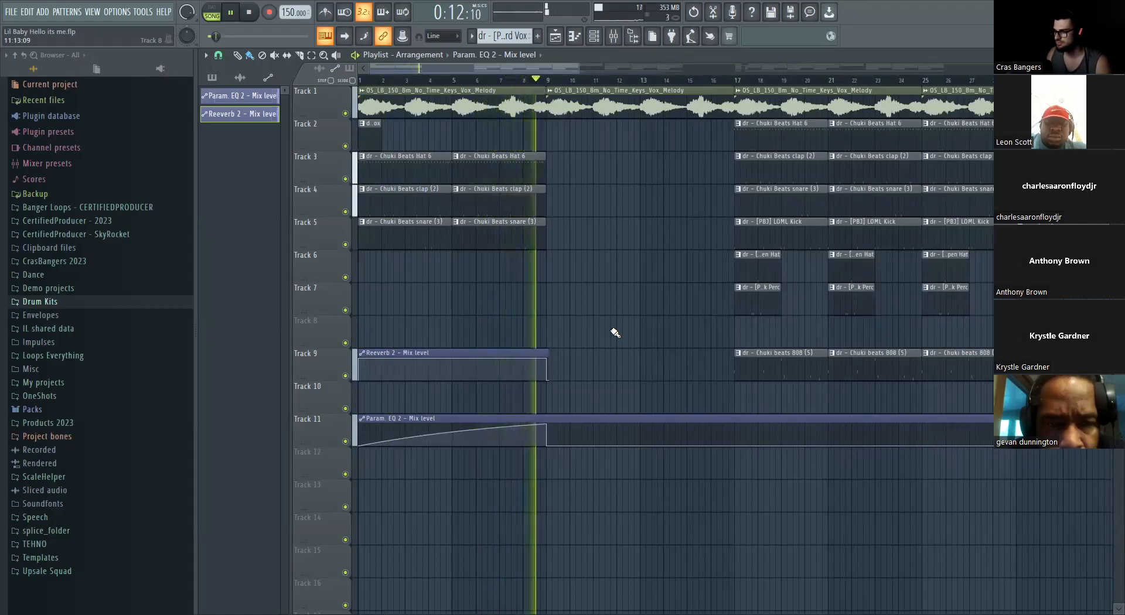
pyautogui.scroll(-1, 598, 321)
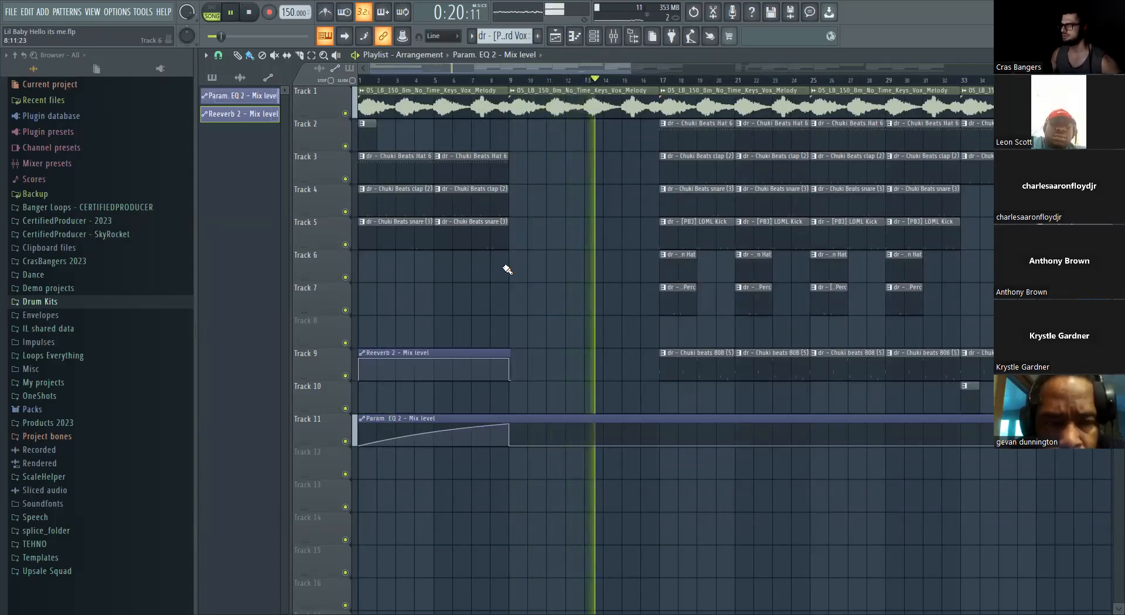
pyautogui.scroll(-2, 452, 414)
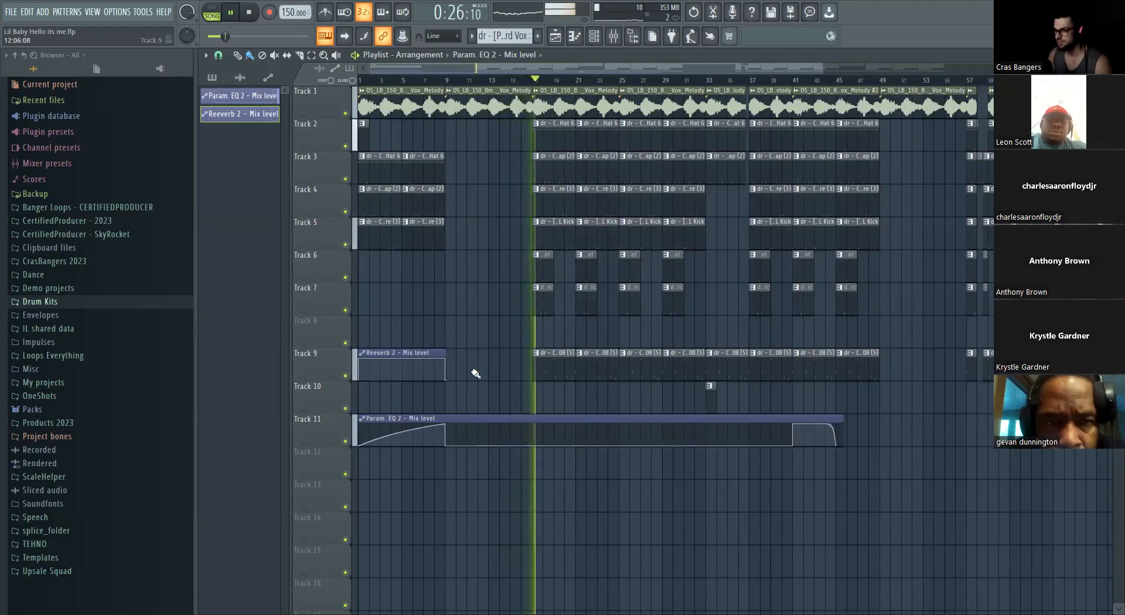
pyautogui.press('space')
# Delete the Reeverb 2 clip from Track 9 and remove the Param. EQ 2 automation points in the intro up to bar 9
pyautogui.rightClick(445, 355)
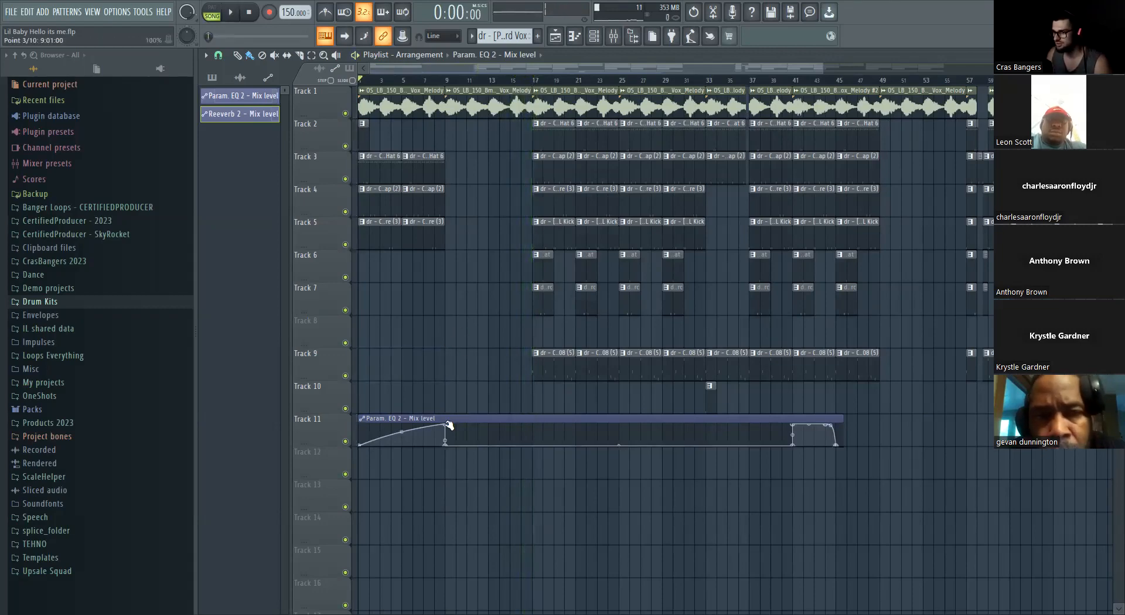
pyautogui.scroll(5, 445, 410)
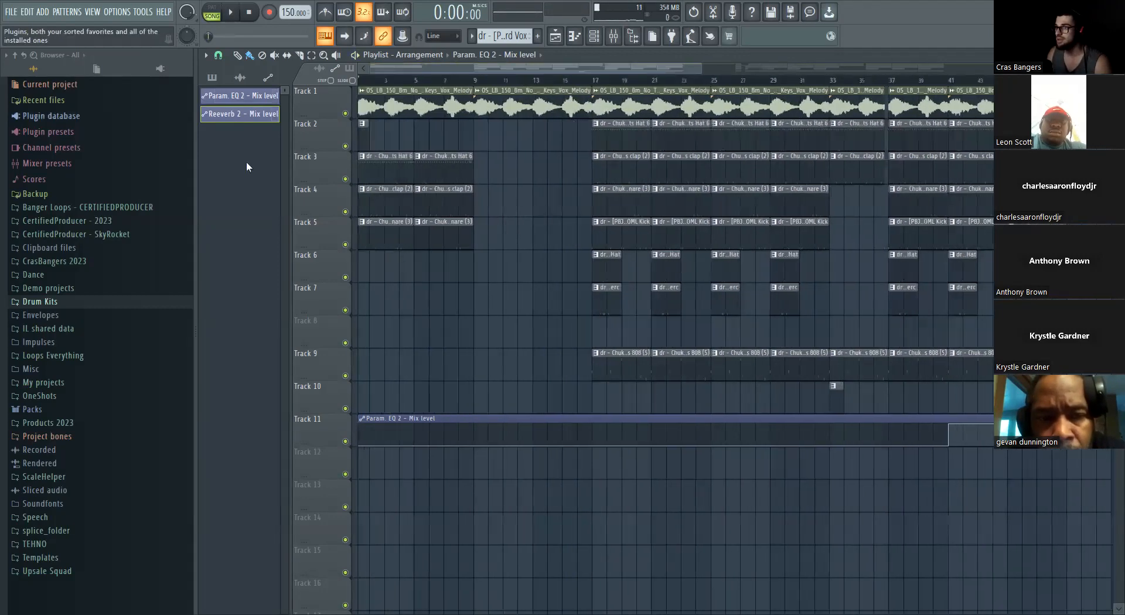
pyautogui.scroll(2, 491, 78)
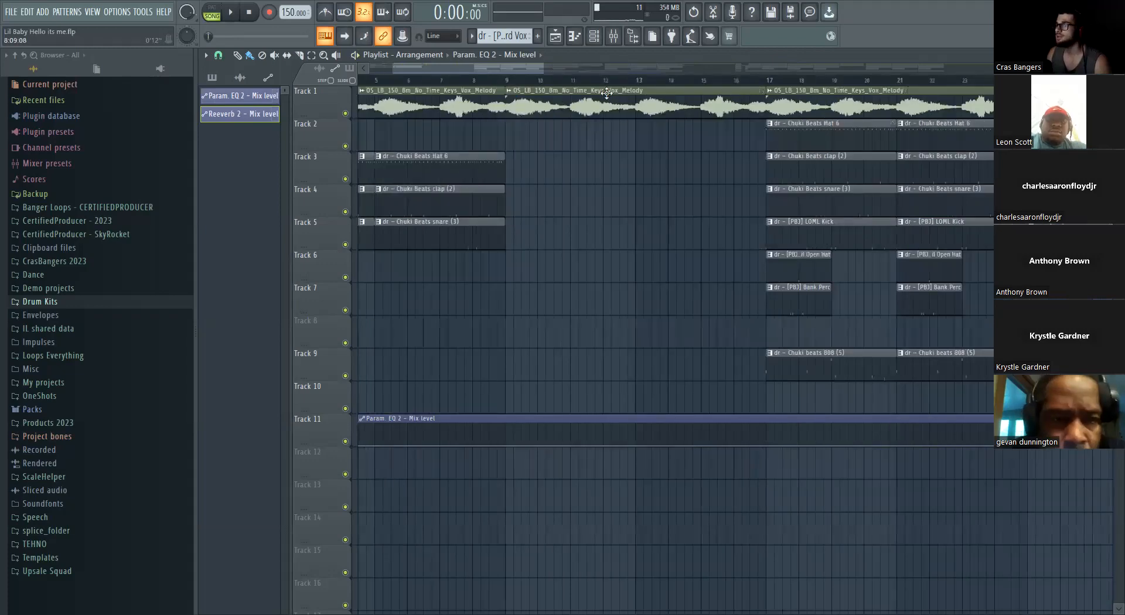
pyautogui.scroll(2, 599, 69)
# Replace the effect in the Master's third slot with Fruity Delay 3 and create an automation clip for its mix level
pyautogui.click(613, 36)
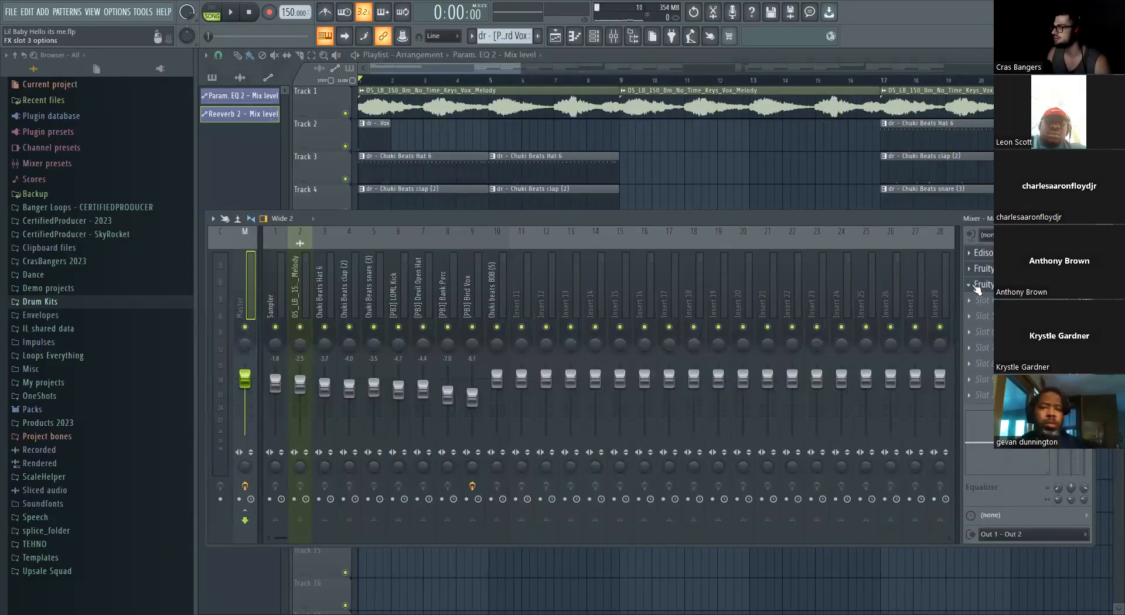
pyautogui.click(970, 287)
pyautogui.moveTo(975, 299)
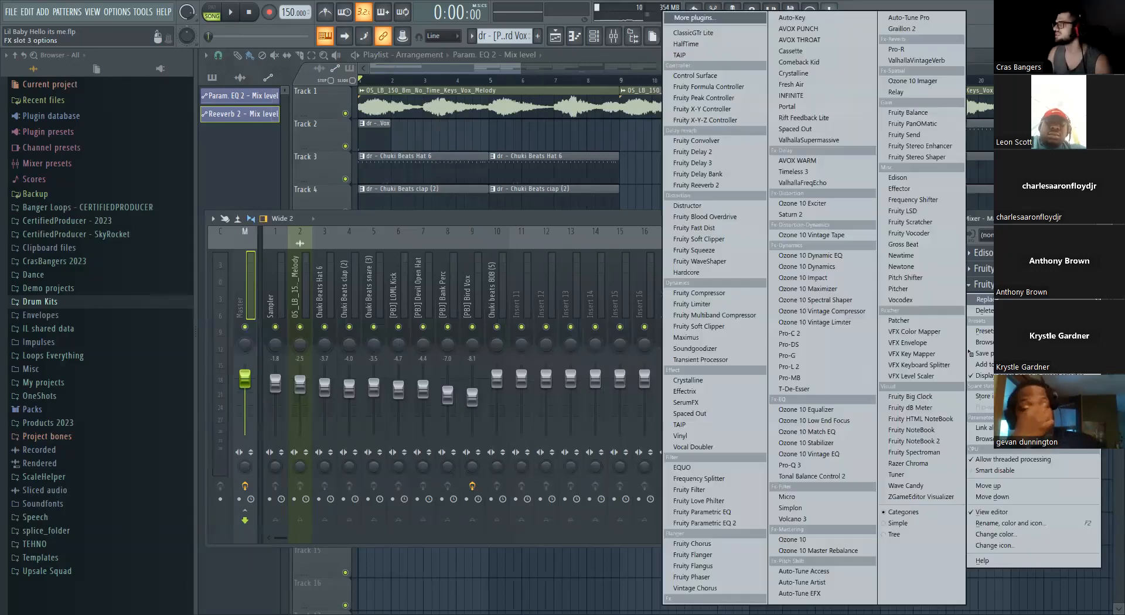
pyautogui.click(728, 162)
pyautogui.press('space')
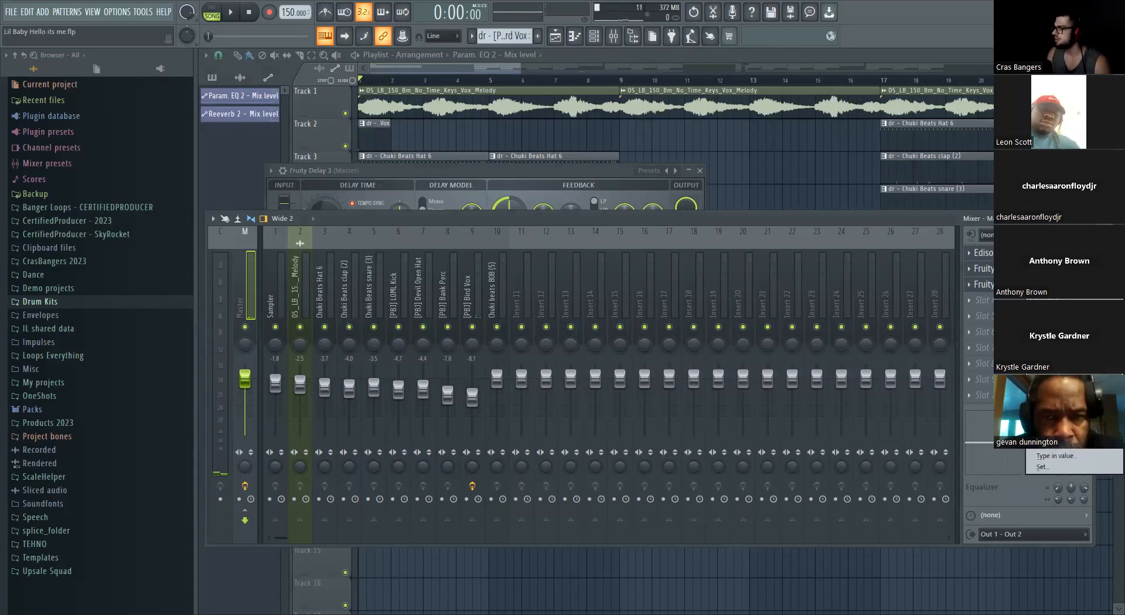
pyautogui.click(1062, 364)
# Shorten the Delay 3 - Mix level automation clip on Track 8 to end just after bar 7
pyautogui.scroll(-3, 522, 259)
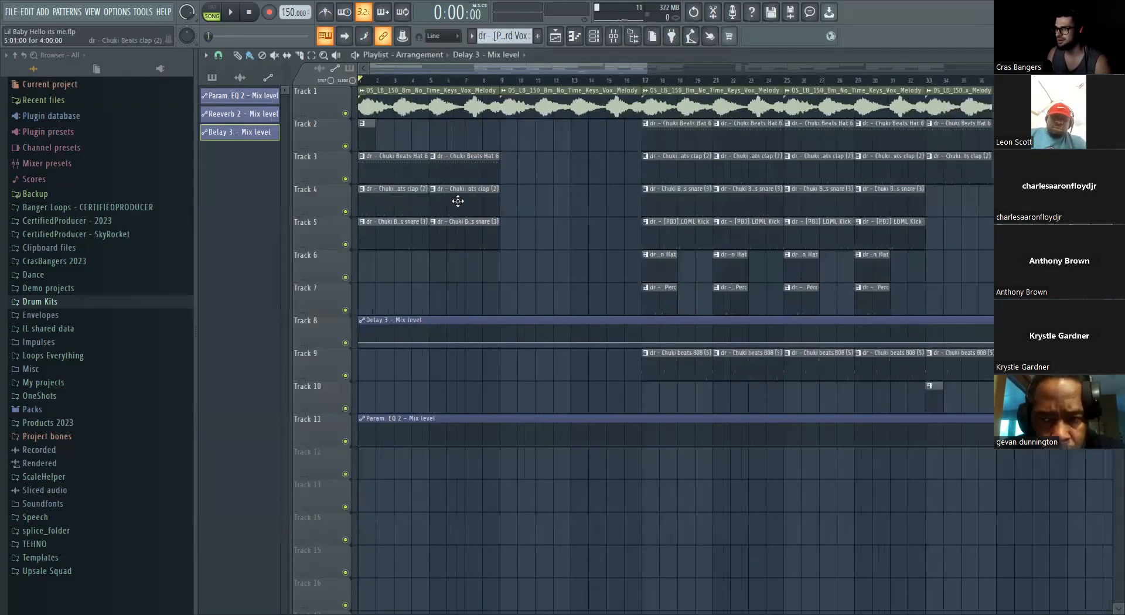
pyautogui.scroll(-3, 565, 314)
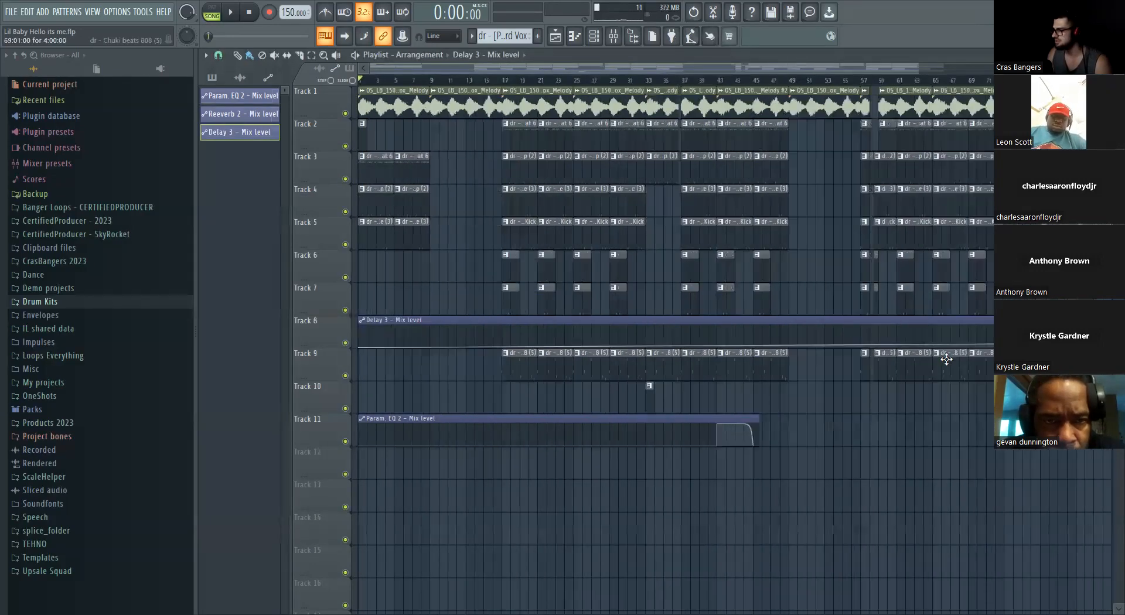
pyautogui.moveTo(1081, 346); pyautogui.dragTo(444, 351)
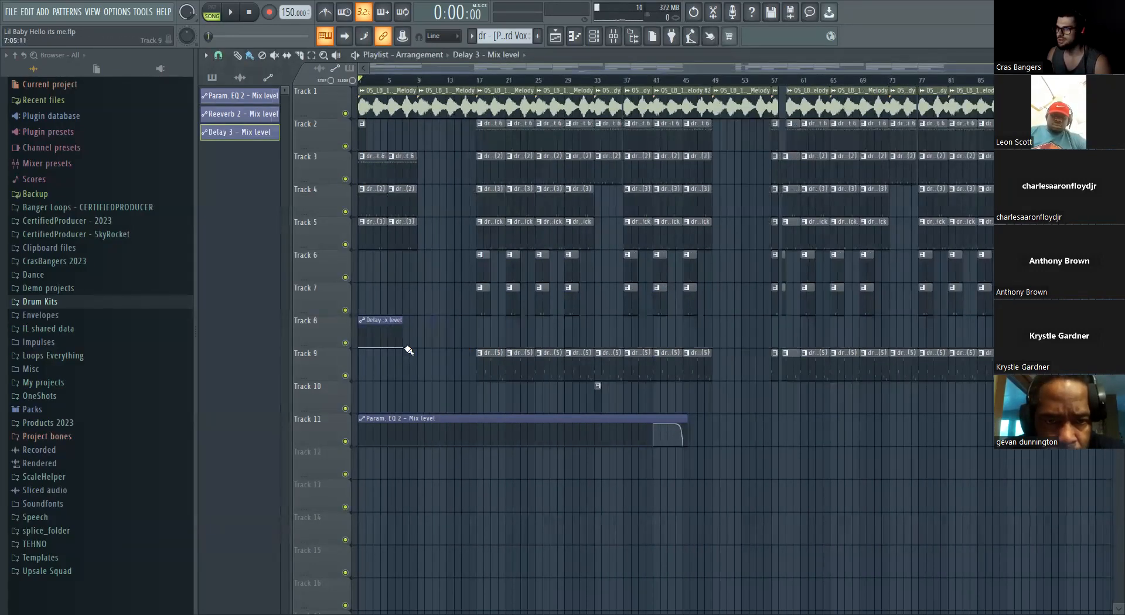
pyautogui.scroll(5, 721, 102)
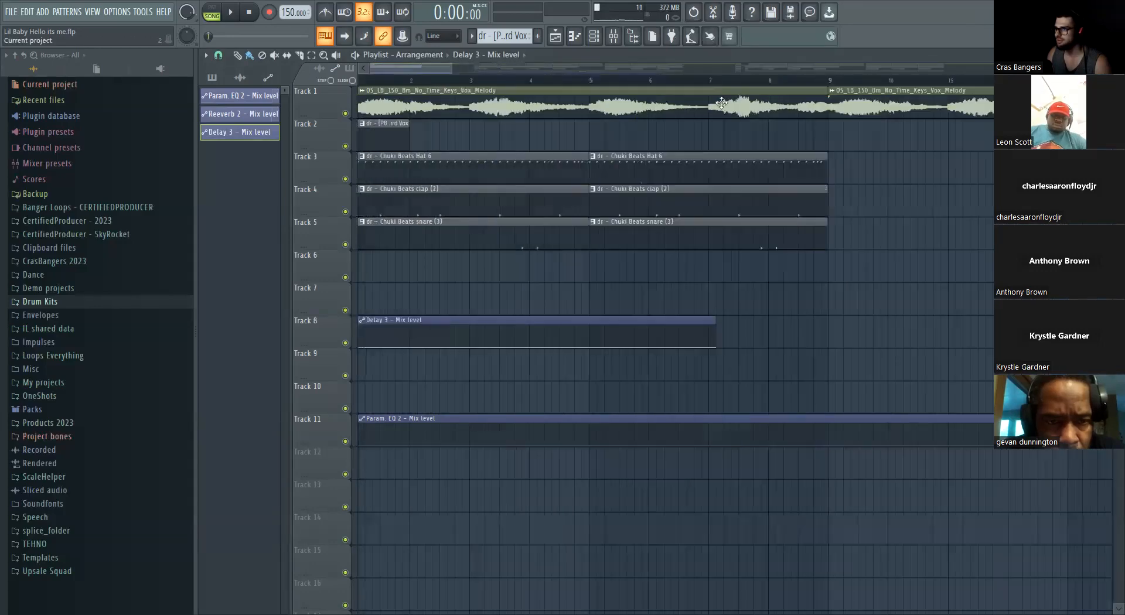
pyautogui.hscroll(-1, 721, 103)
# Place the playhead shortly before bar 9 and extend the Delay 3 automation clip to about bar 10.5
pyautogui.moveTo(791, 89); pyautogui.dragTo(321, 126)
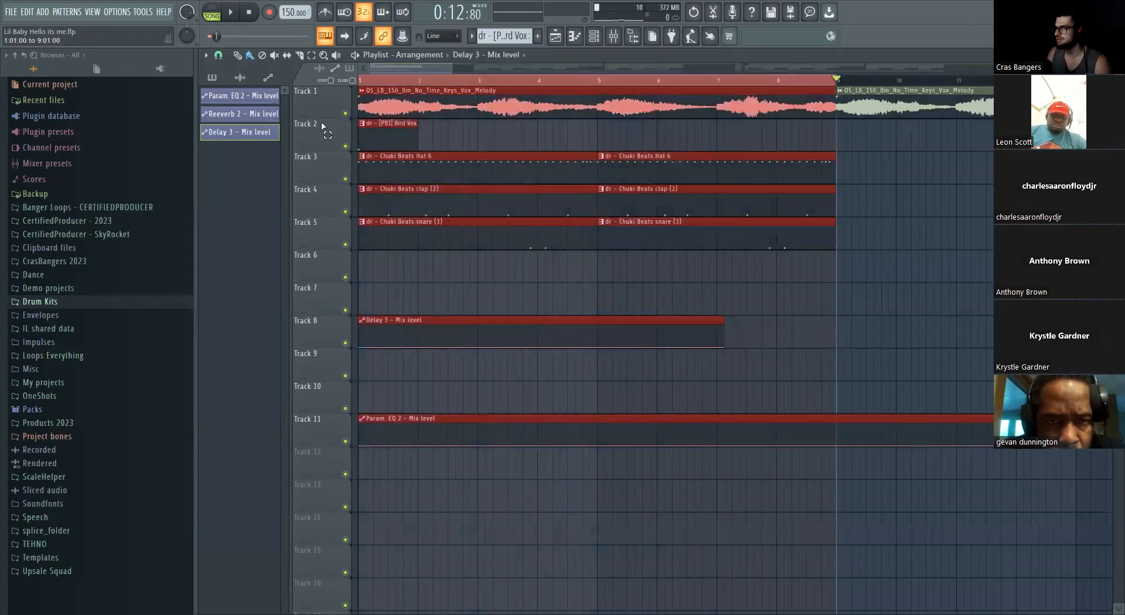
pyautogui.click(780, 85)
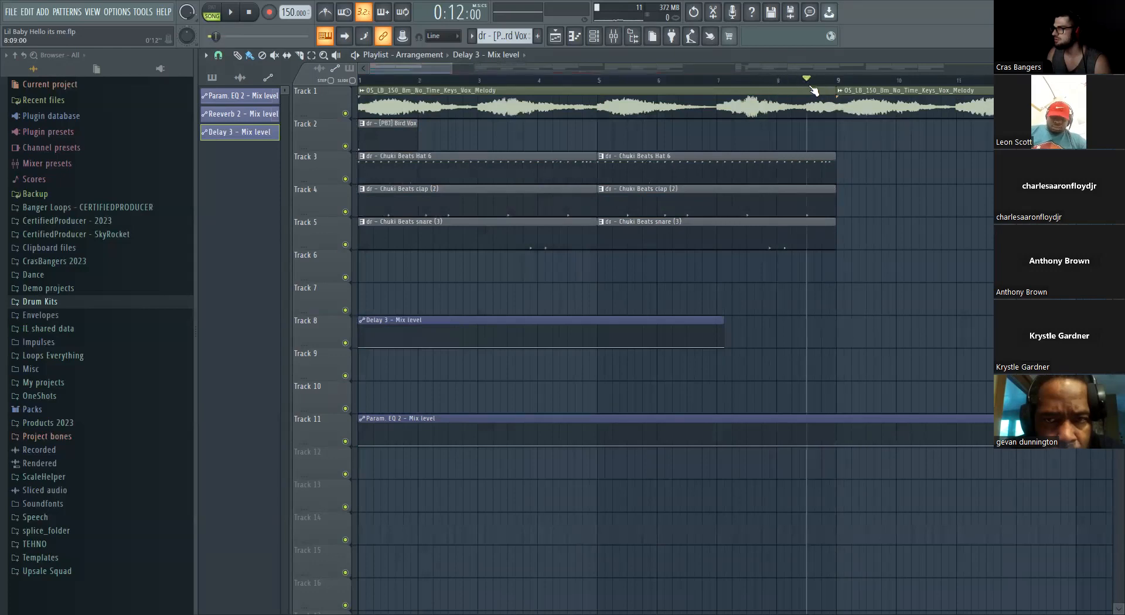
pyautogui.moveTo(723, 319); pyautogui.dragTo(922, 320)
pyautogui.scroll(7, 820, 337)
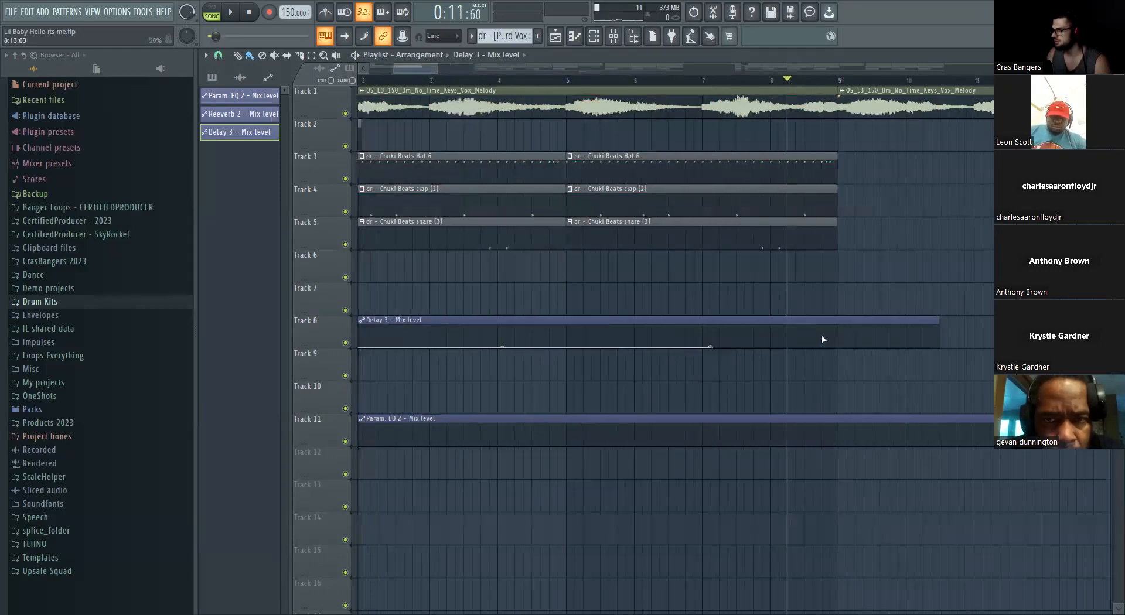
# Add Delay 3 automation points that rise from bar 8.5 to about 51% at bar 9 and drop straight to 0% there
pyautogui.rightClick(762, 348)
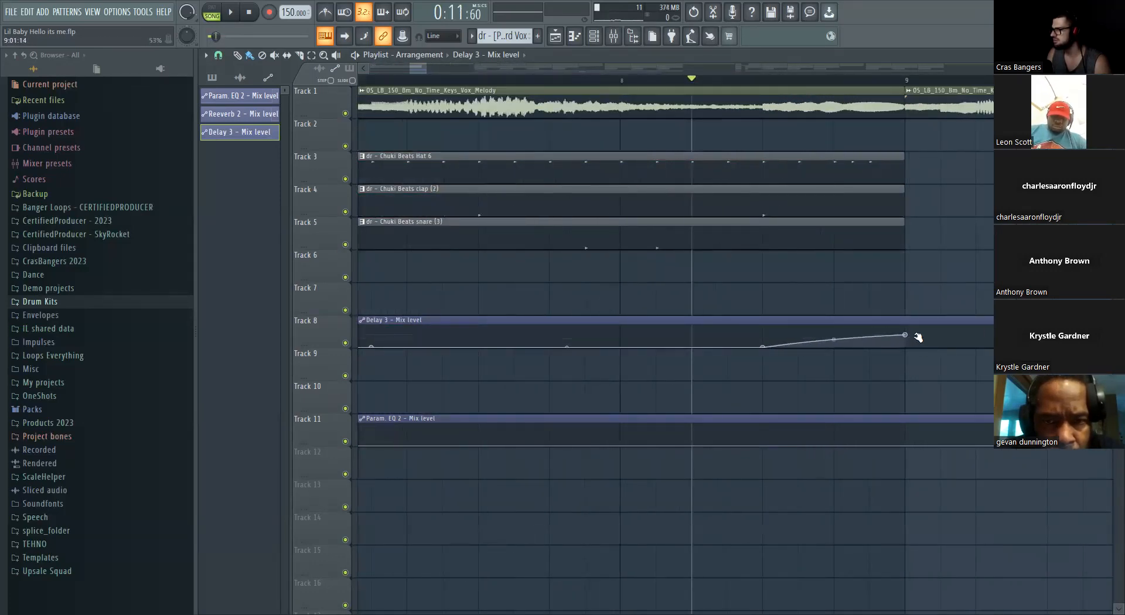
pyautogui.scroll(-6, 853, 390)
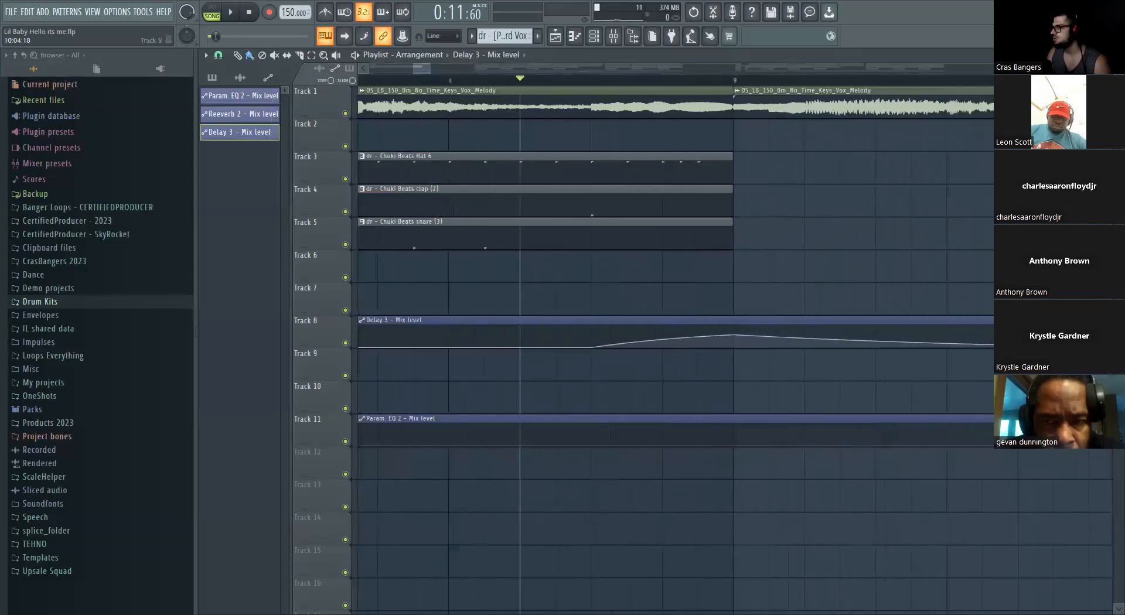
pyautogui.scroll(-2, 853, 390)
pyautogui.moveTo(421, 70); pyautogui.dragTo(446, 72)
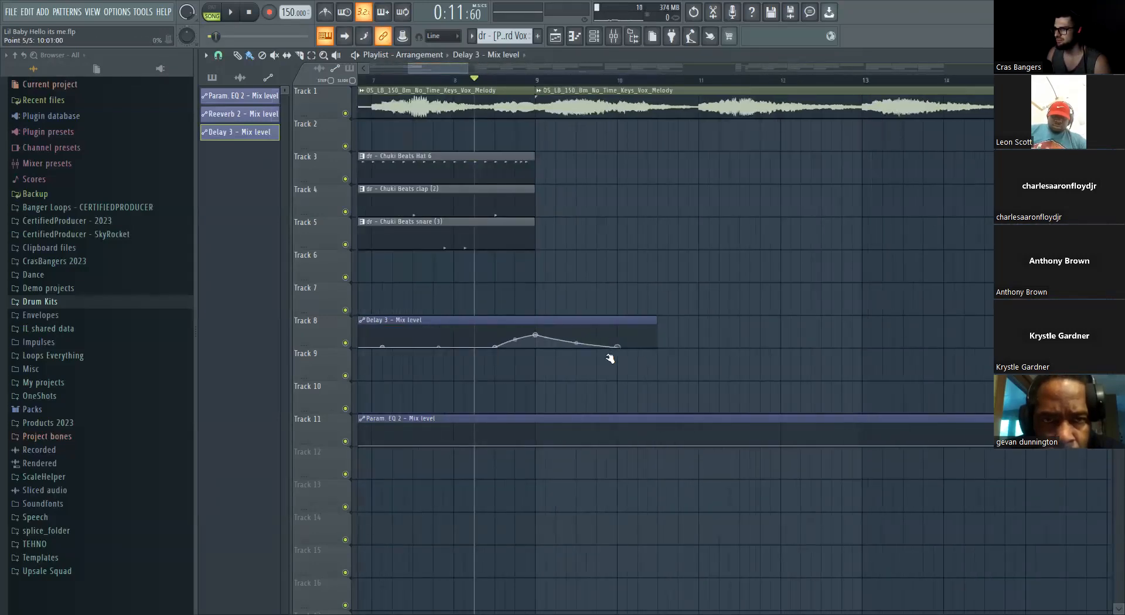
pyautogui.scroll(8, 502, 414)
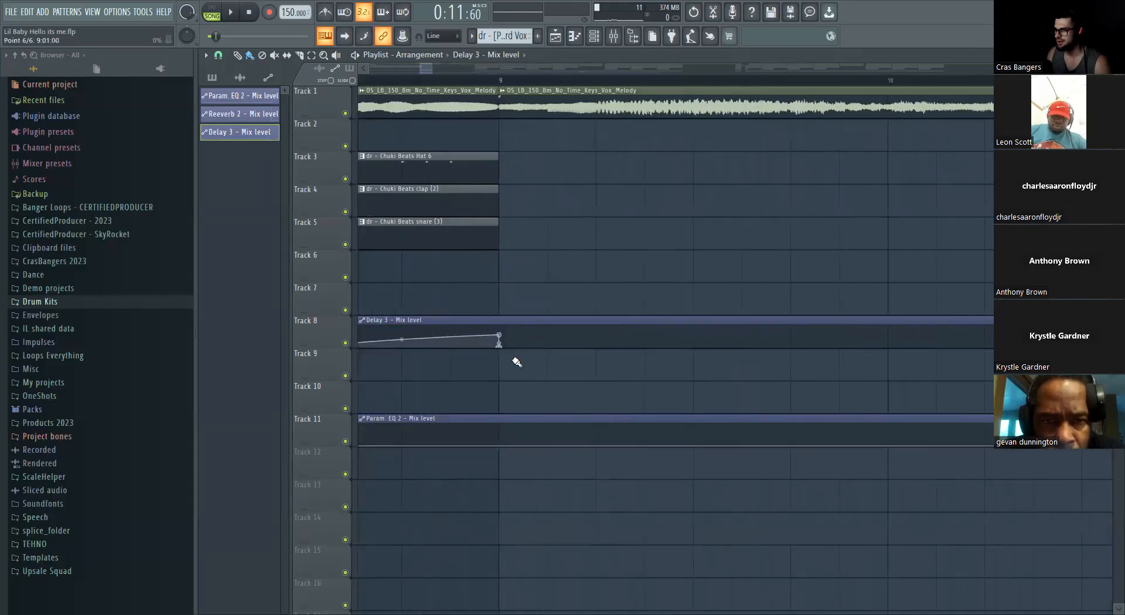
# Preview the delay transition, extend the Delay 3 automation clip to nearly bar 12, and delete its 34% point just after bar 9
pyautogui.scroll(-3, 517, 362)
pyautogui.scroll(-2, 516, 364)
pyautogui.press('space')
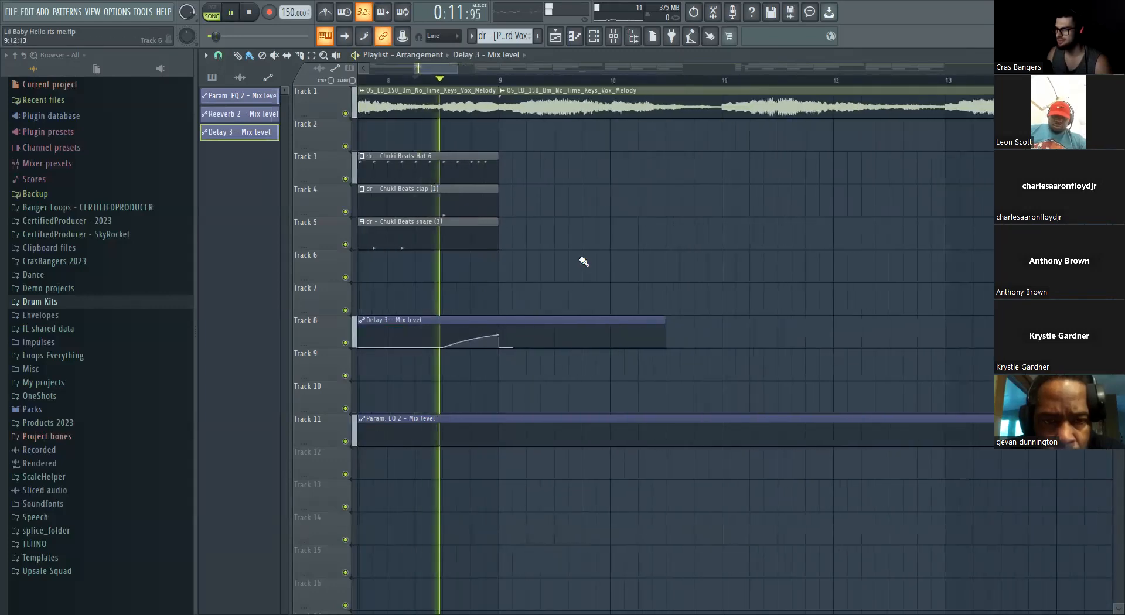
pyautogui.press('space')
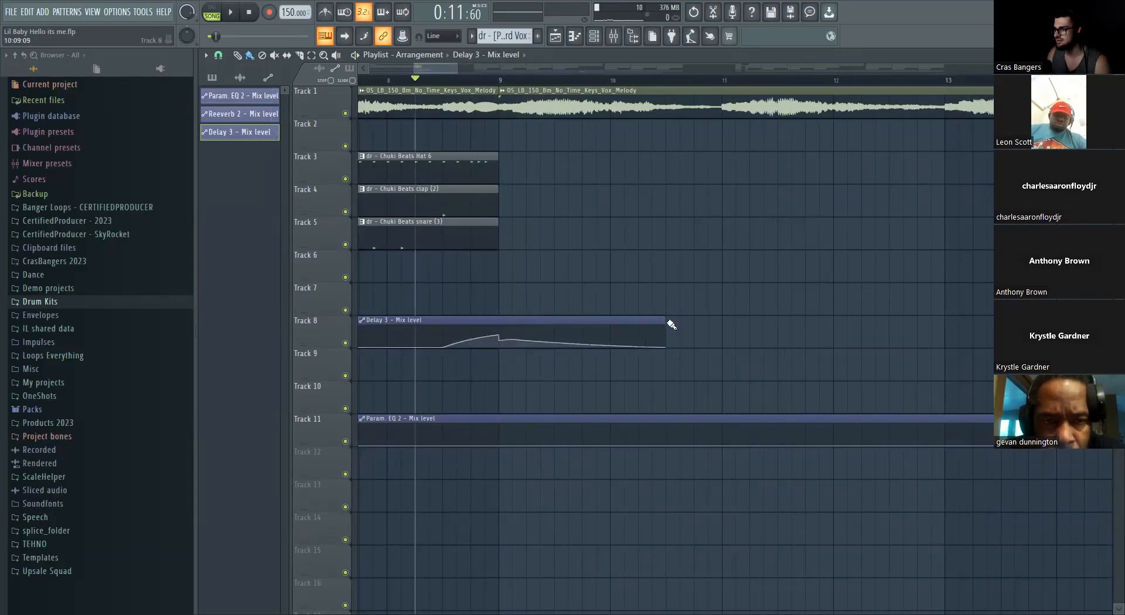
pyautogui.moveTo(665, 323); pyautogui.dragTo(819, 323)
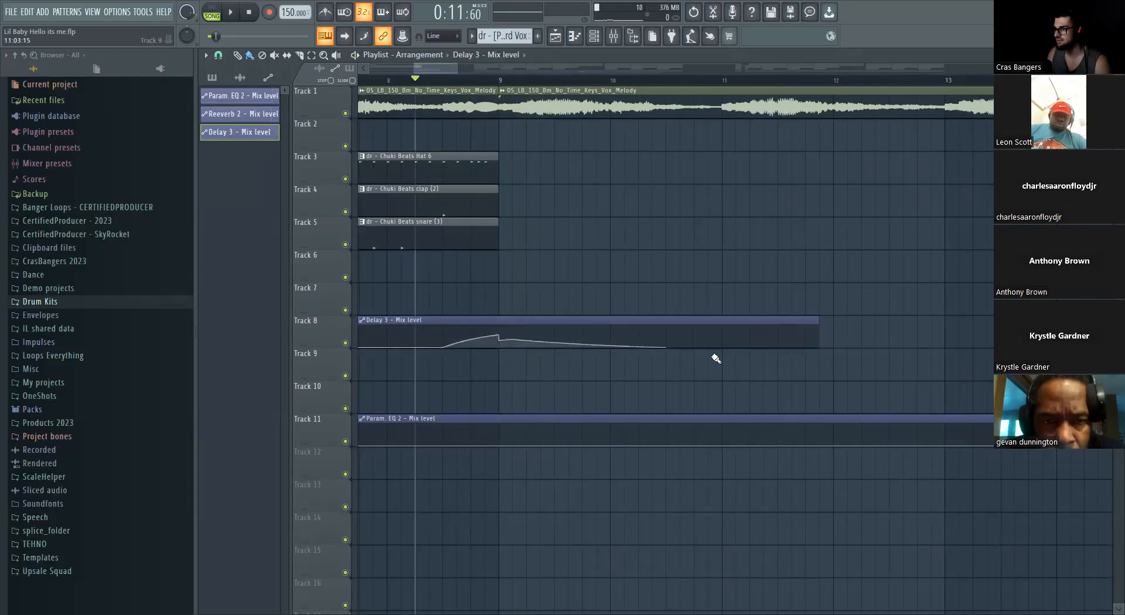
pyautogui.rightClick(530, 342)
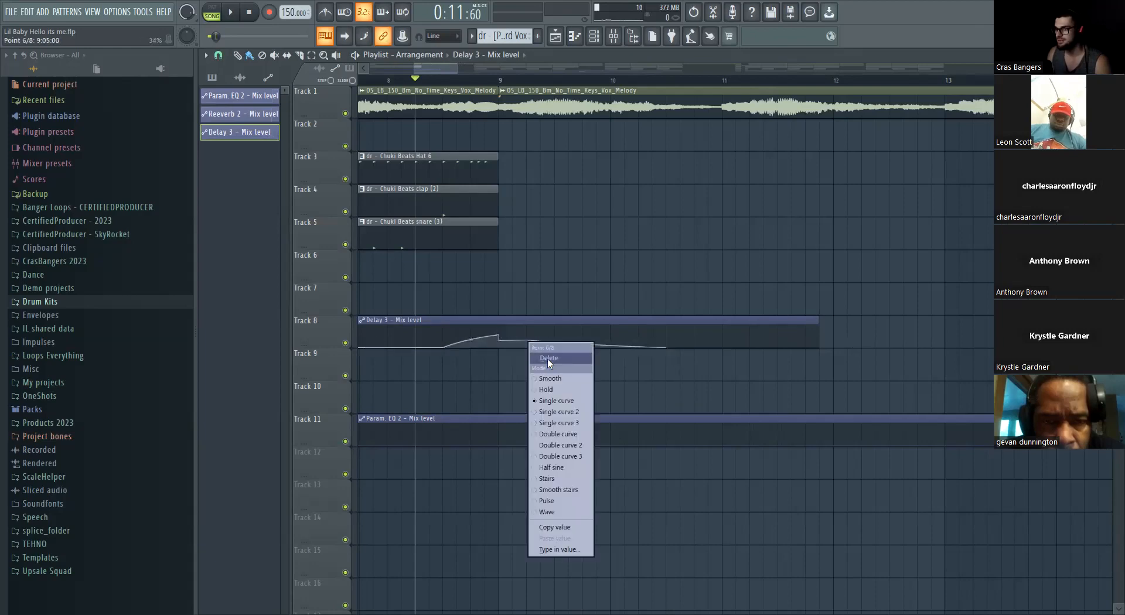
pyautogui.click(548, 358)
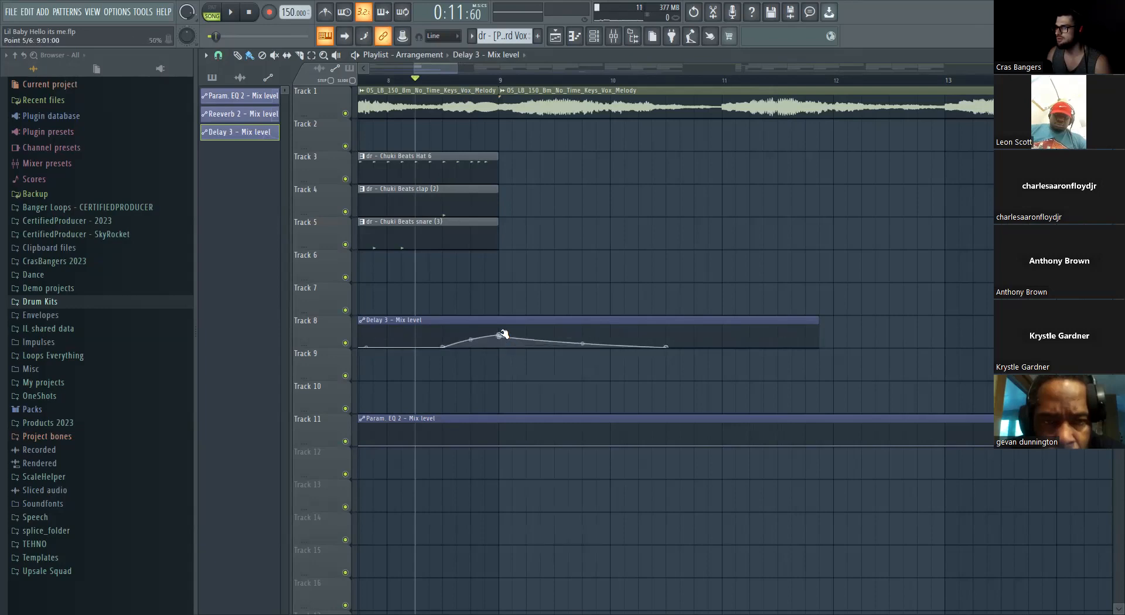
# Play back the intro and listen to the delay transition across bar 9
pyautogui.press('space')
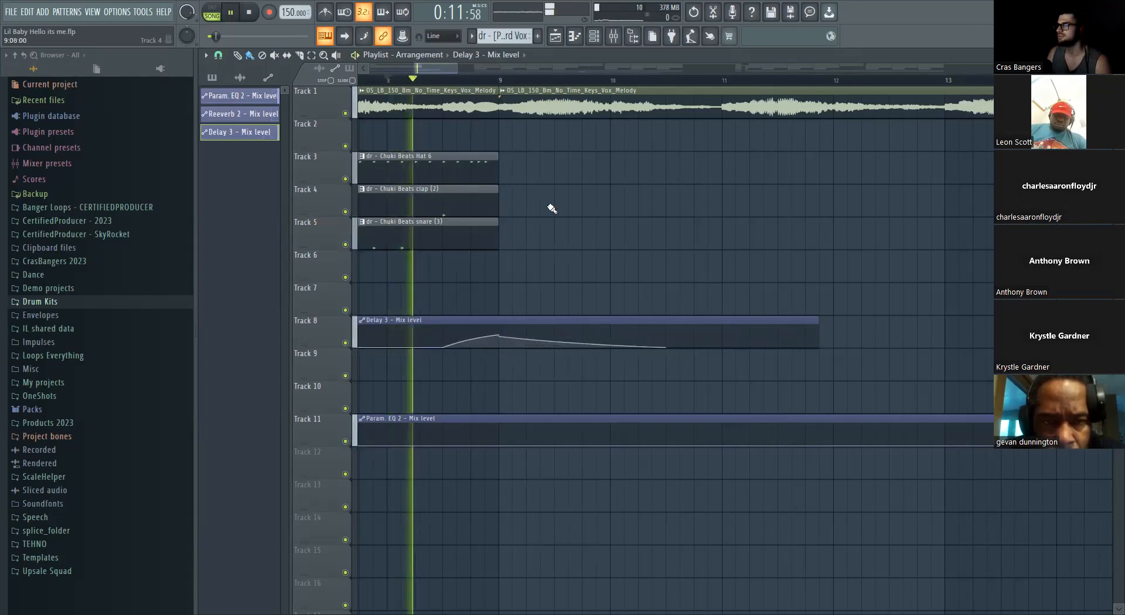
pyautogui.scroll(-1, 551, 207)
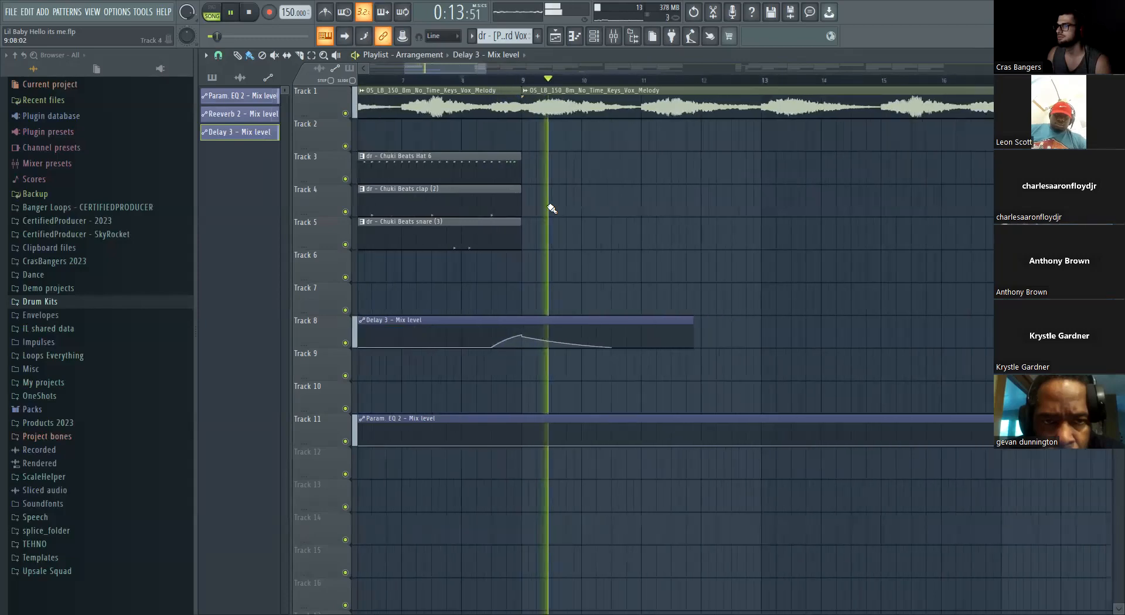
pyautogui.scroll(-2, 551, 208)
pyautogui.scroll(-3, 598, 246)
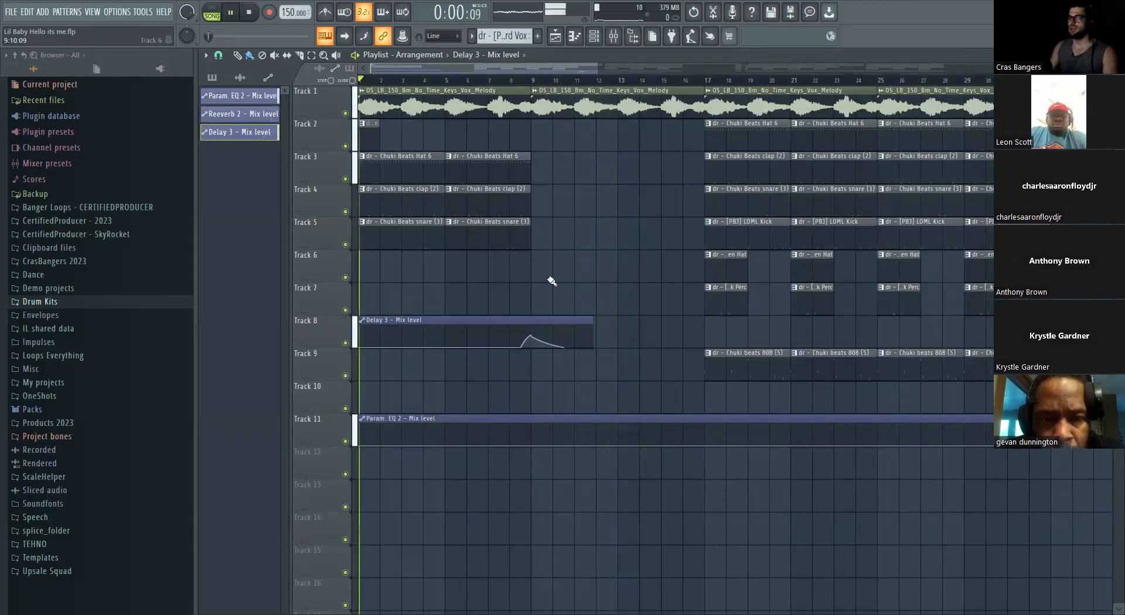
pyautogui.scroll(-1, 552, 287)
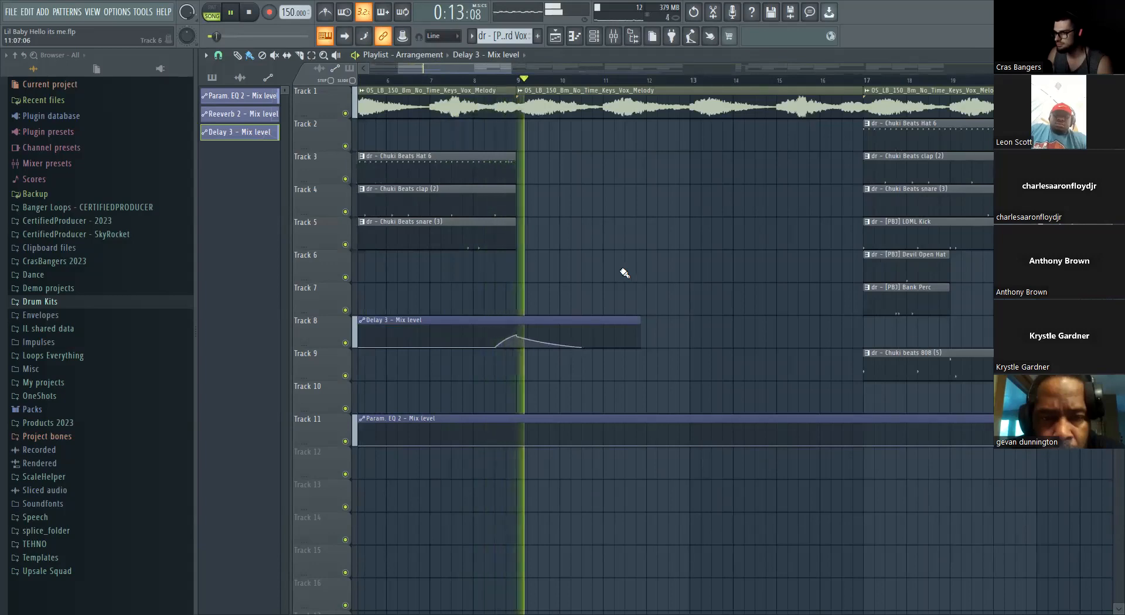
pyautogui.scroll(-1, 623, 272)
pyautogui.scroll(-3, 623, 272)
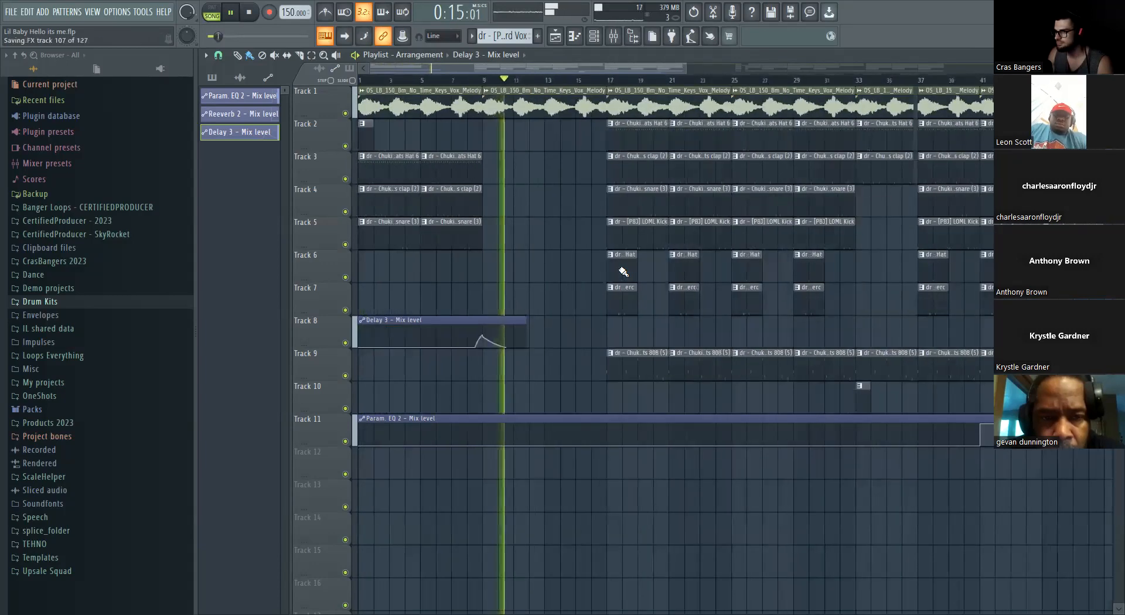
# Extend the Delay 3 automation clip to almost bar 37 and play the section leading into bar 33
pyautogui.moveTo(527, 323); pyautogui.dragTo(916, 322)
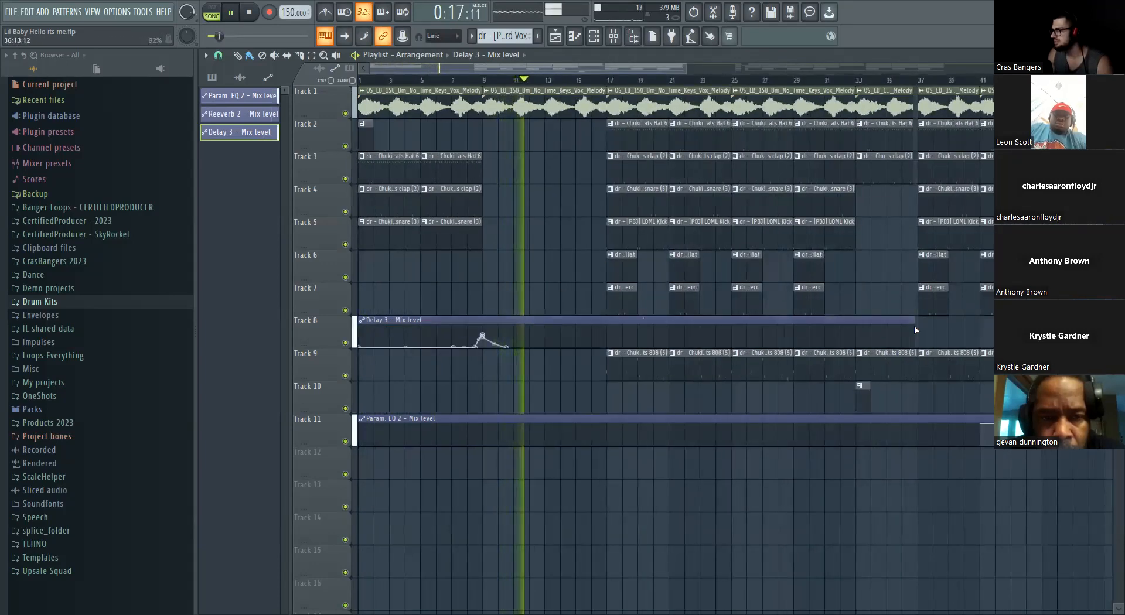
pyautogui.scroll(2, 878, 335)
pyautogui.scroll(3, 879, 334)
pyautogui.press('space')
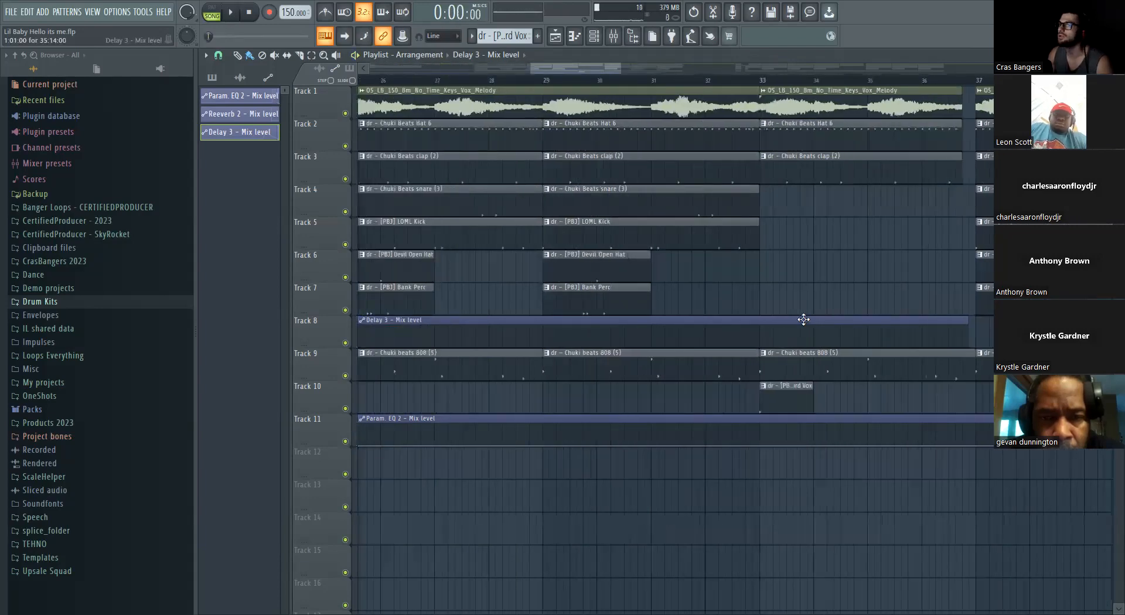
pyautogui.scroll(4, 804, 317)
pyautogui.click(556, 82)
pyautogui.press('space')
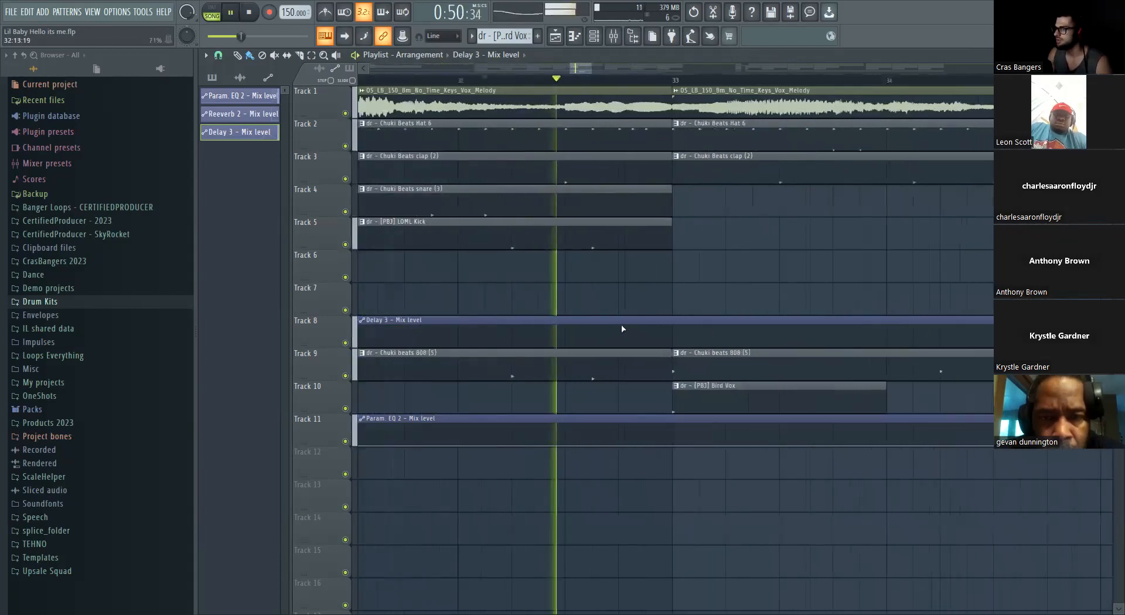
pyautogui.scroll(-8, 622, 329)
pyautogui.press('space')
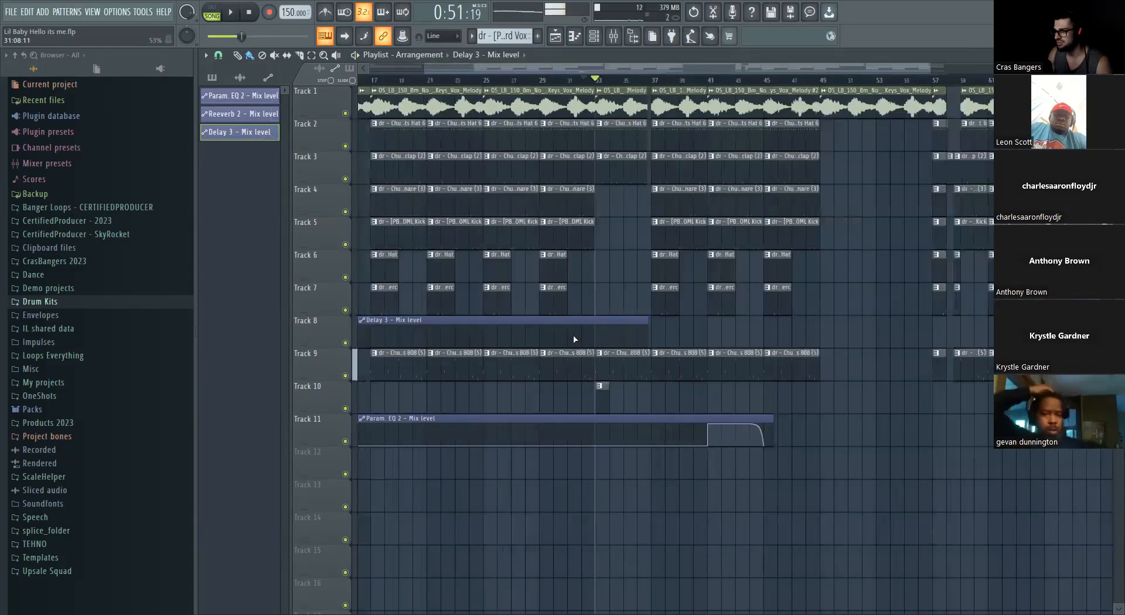
# Add Delay 3 automation points rising to about 37% at bar 33 and fading to 0% at bar 36, and preview them
pyautogui.scroll(3, 575, 336)
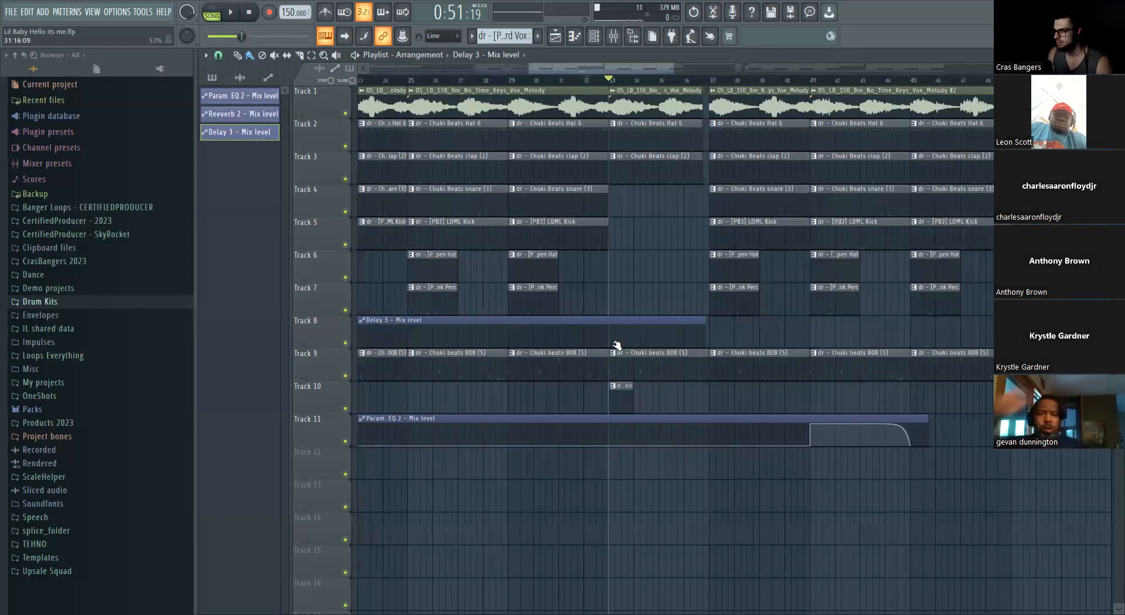
pyautogui.scroll(3, 617, 346)
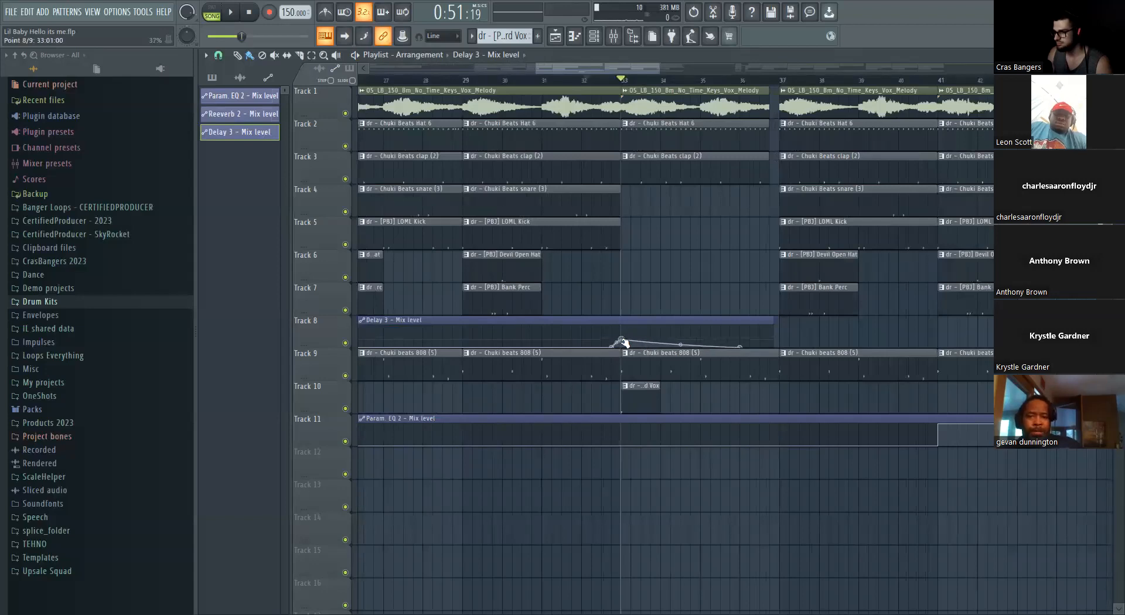
pyautogui.press('space')
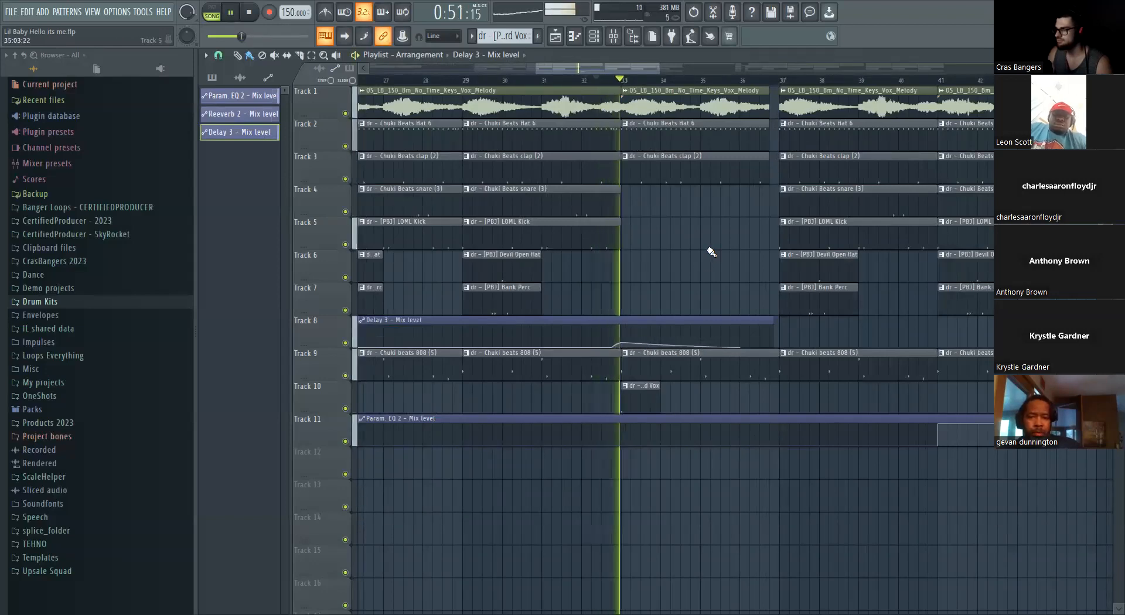
pyautogui.scroll(-2, 691, 314)
pyautogui.scroll(-5, 691, 317)
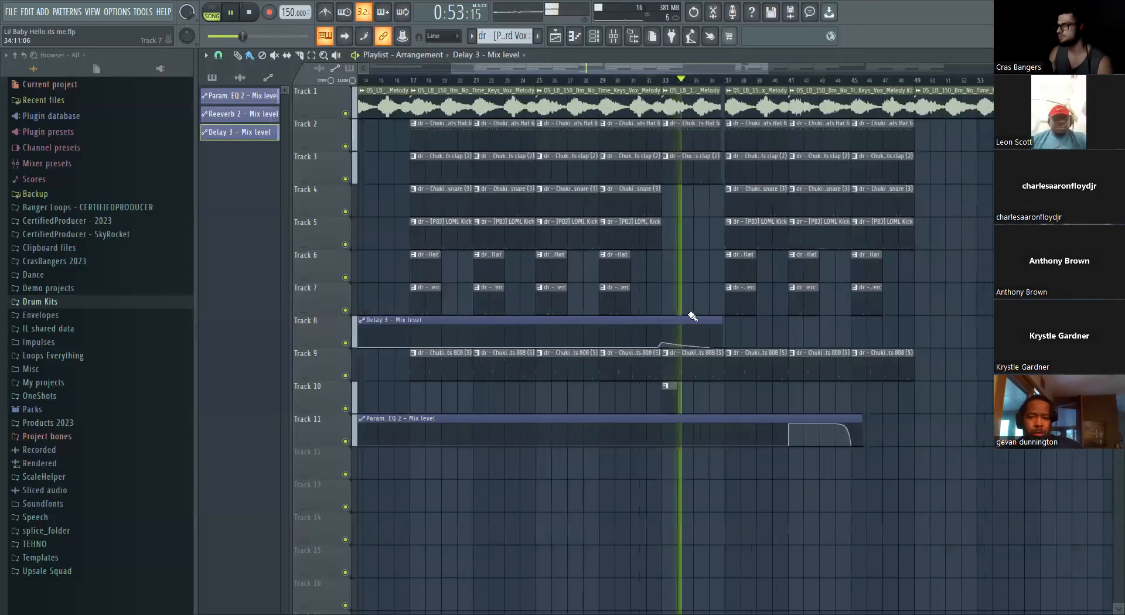
pyautogui.press('space')
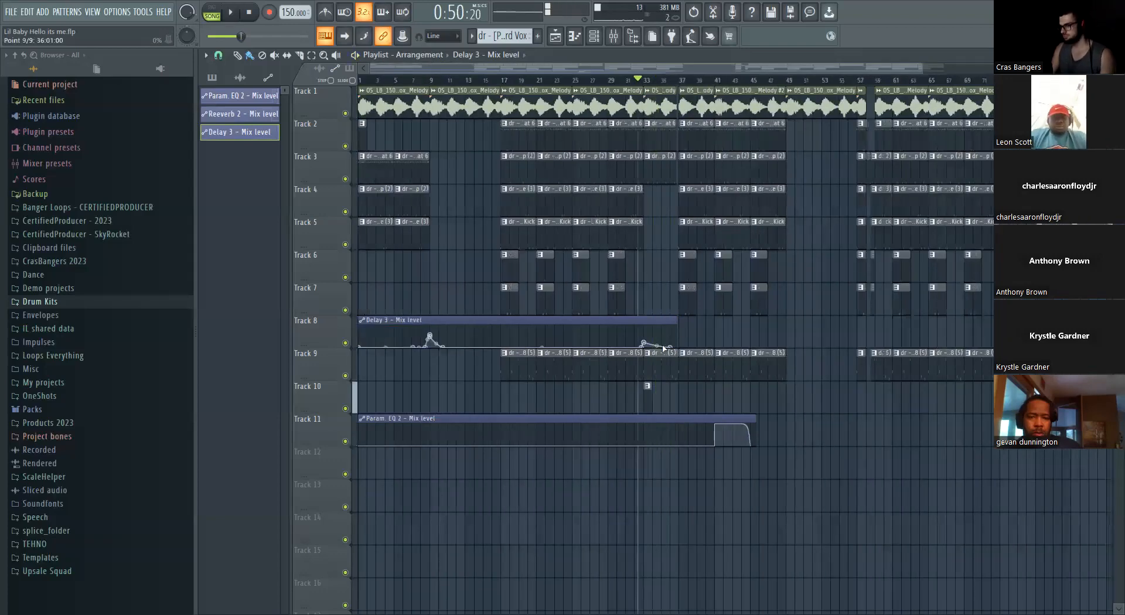
# Delete the Delay 3 automation points between bars 32 and 36
pyautogui.rightClick(669, 349)
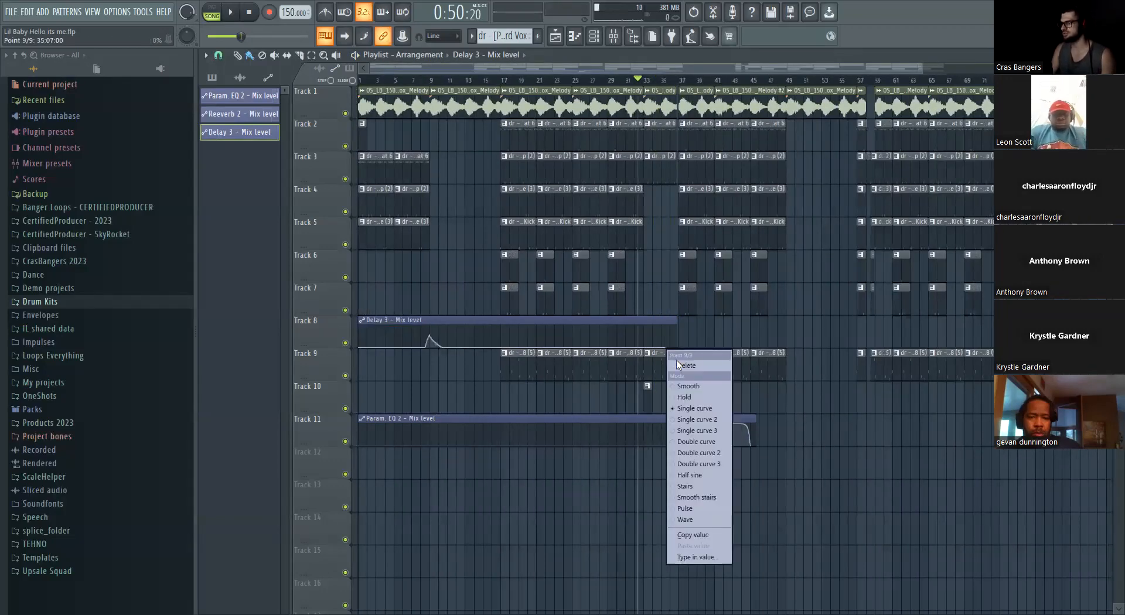
pyautogui.click(681, 364)
pyautogui.rightClick(646, 350)
pyautogui.click(661, 365)
pyautogui.rightClick(643, 349)
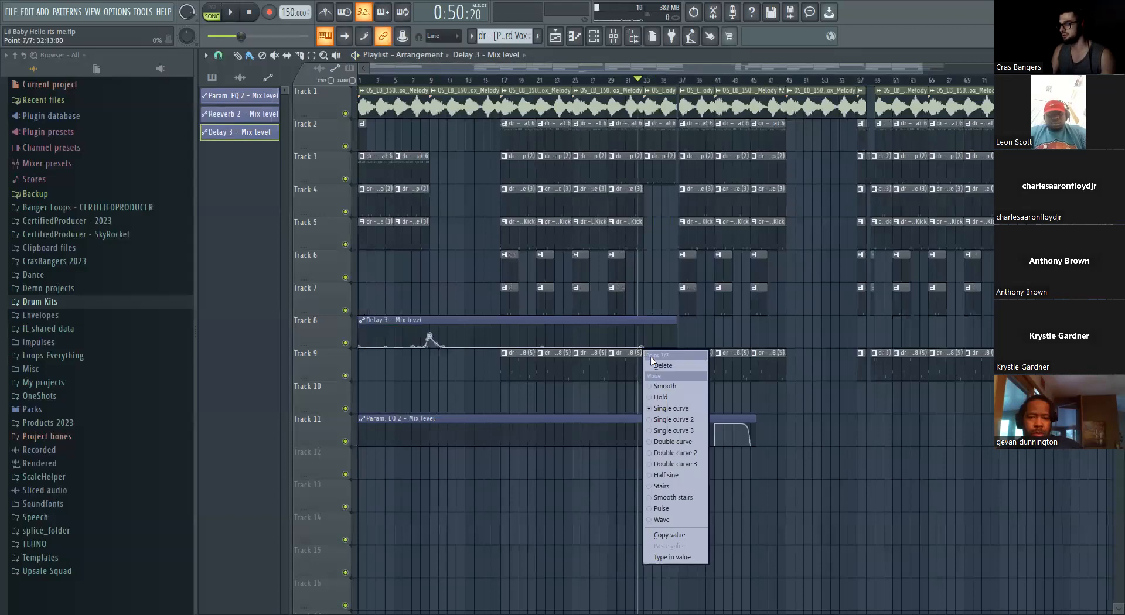
pyautogui.click(664, 365)
# Remove the Delay 3 automation clip from Track 8 and delete Fruity Delay 3 from the Master's third effect slot
pyautogui.rightClick(431, 338)
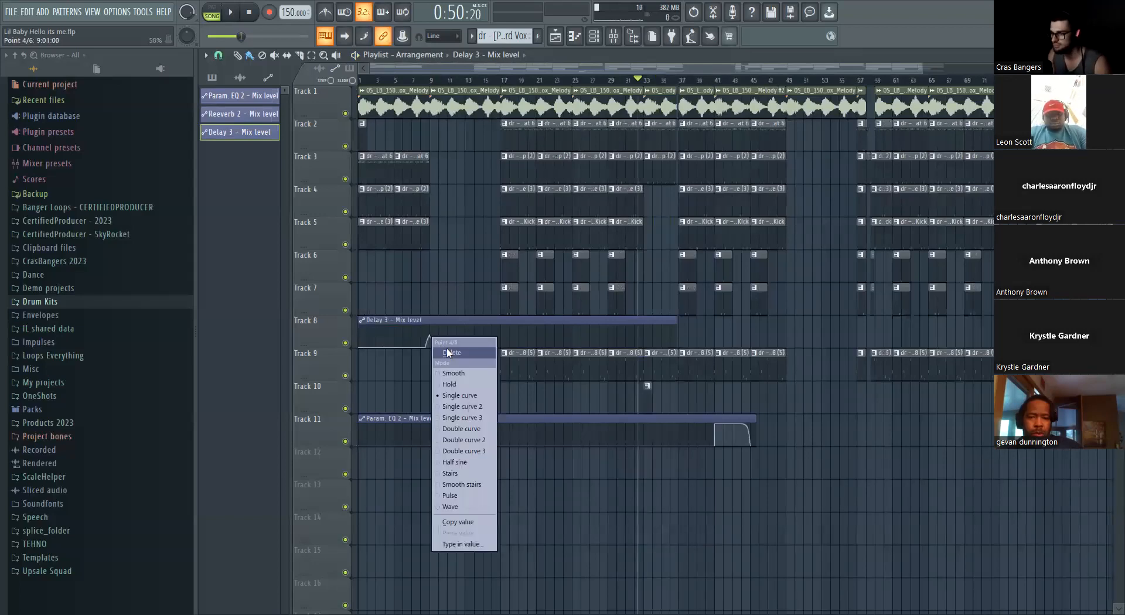
pyautogui.click(712, 318)
pyautogui.rightClick(658, 335)
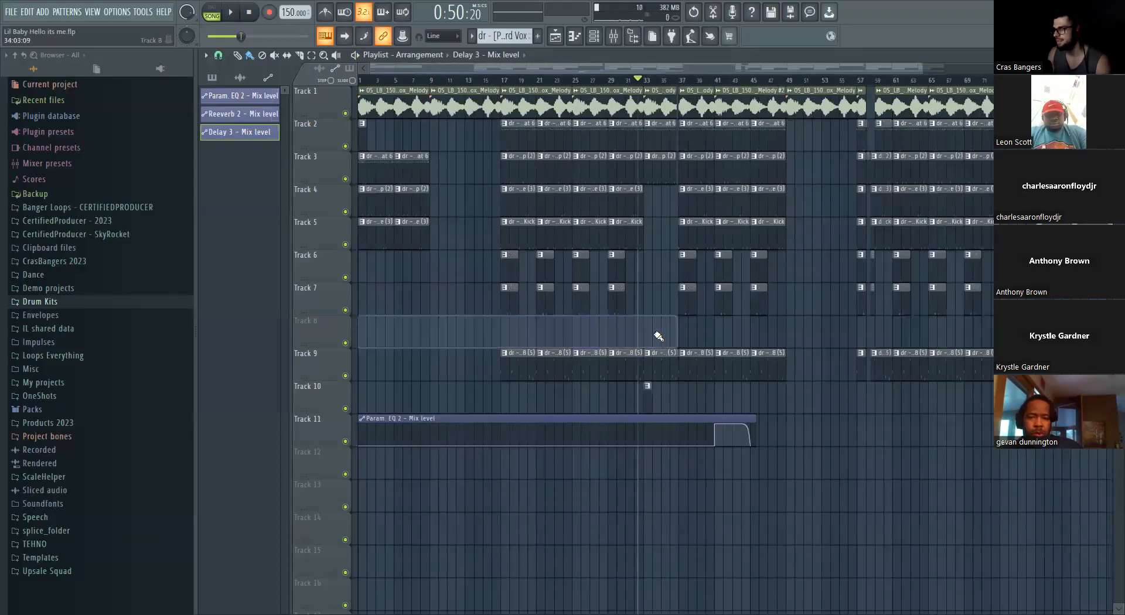
pyautogui.click(613, 36)
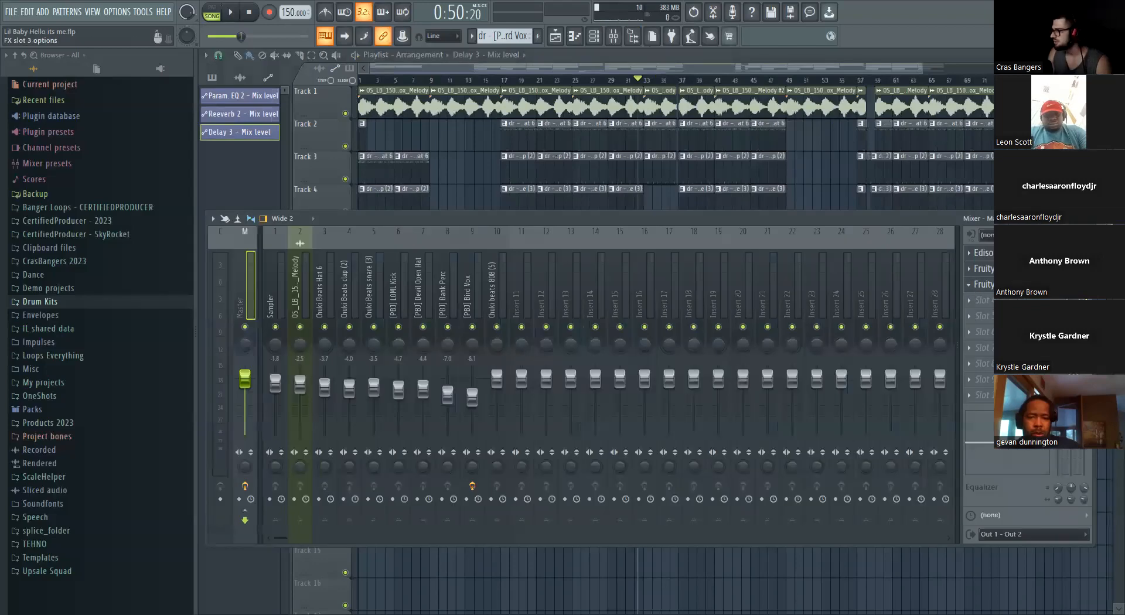
pyautogui.rightClick(792, 197)
pyautogui.hscroll(-5, 613, 192)
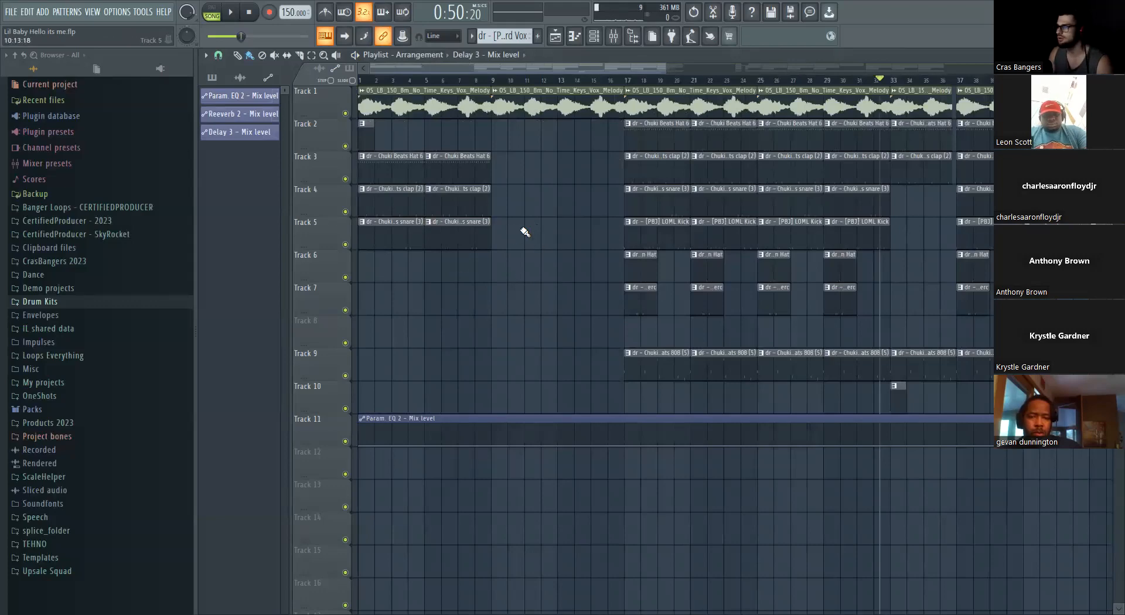
pyautogui.scroll(-3, 792, 352)
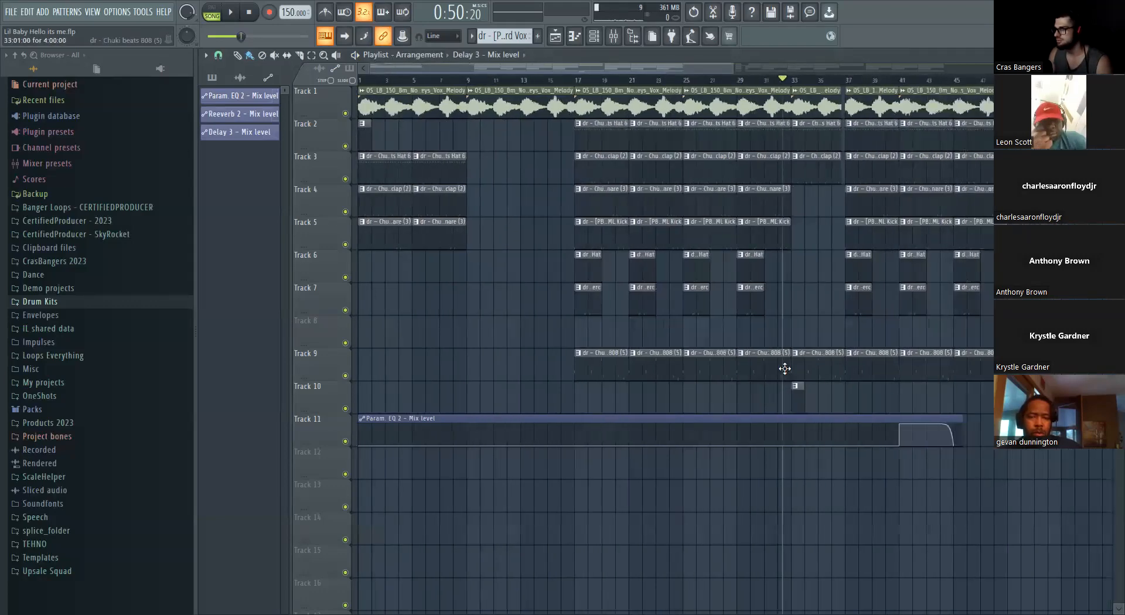
pyautogui.hscroll(2, 617, 66)
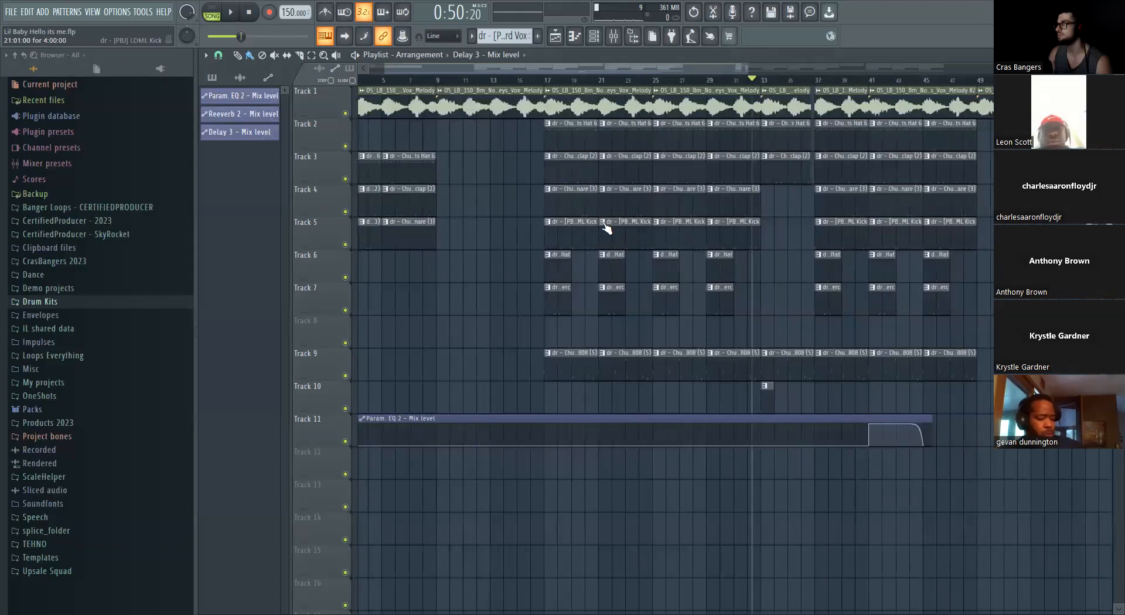
pyautogui.click(616, 38)
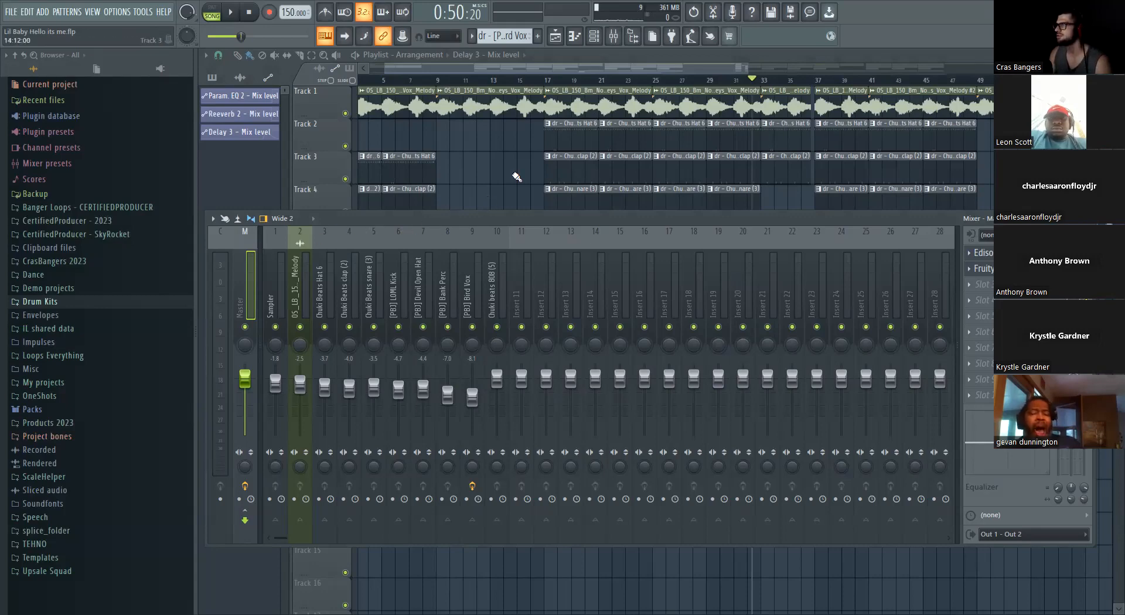
pyautogui.press('F9')
# Play the arrangement from shortly before bar 17 and save the project
pyautogui.scroll(-4, 484, 86)
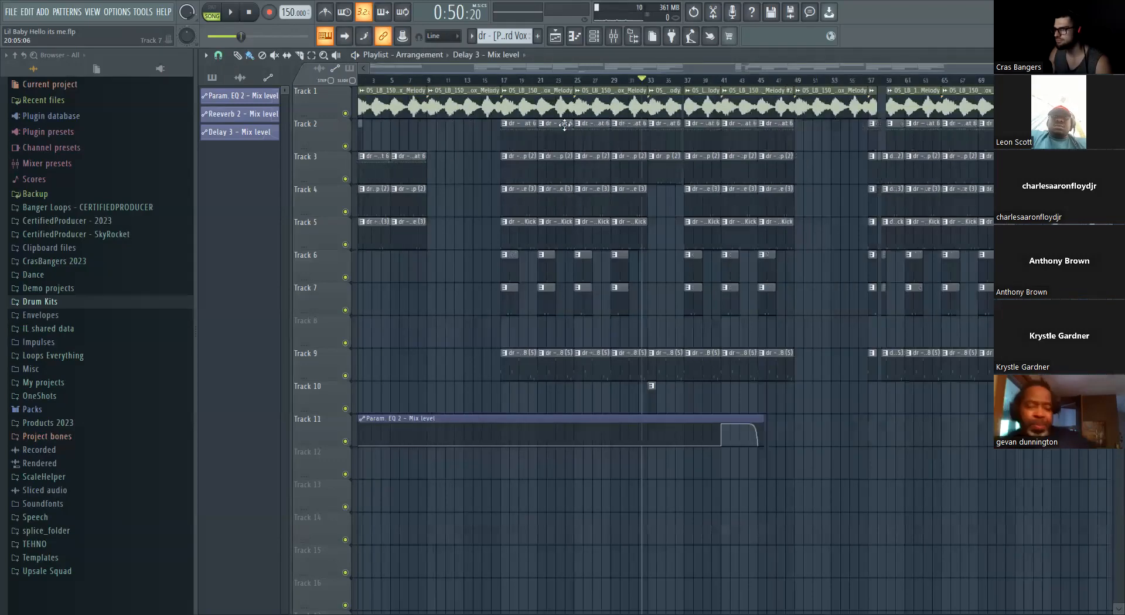
pyautogui.click(482, 81)
pyautogui.press('space')
pyautogui.scroll(5, 491, 191)
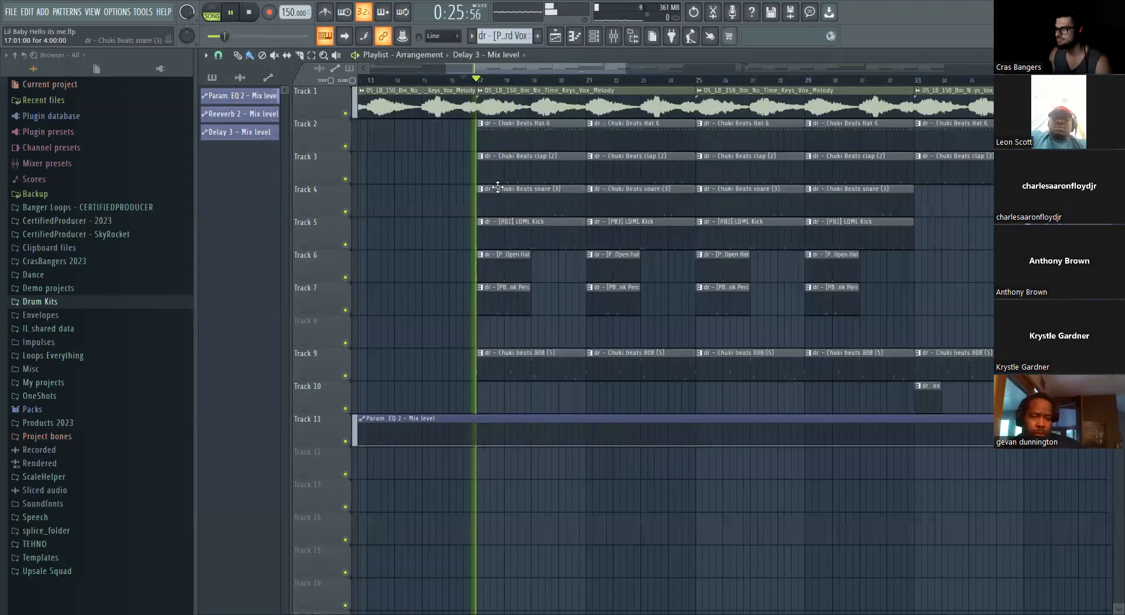
pyautogui.moveTo(546, 69); pyautogui.dragTo(523, 74)
pyautogui.scroll(-4, 577, 221)
pyautogui.hotkey('ctrl', 's')
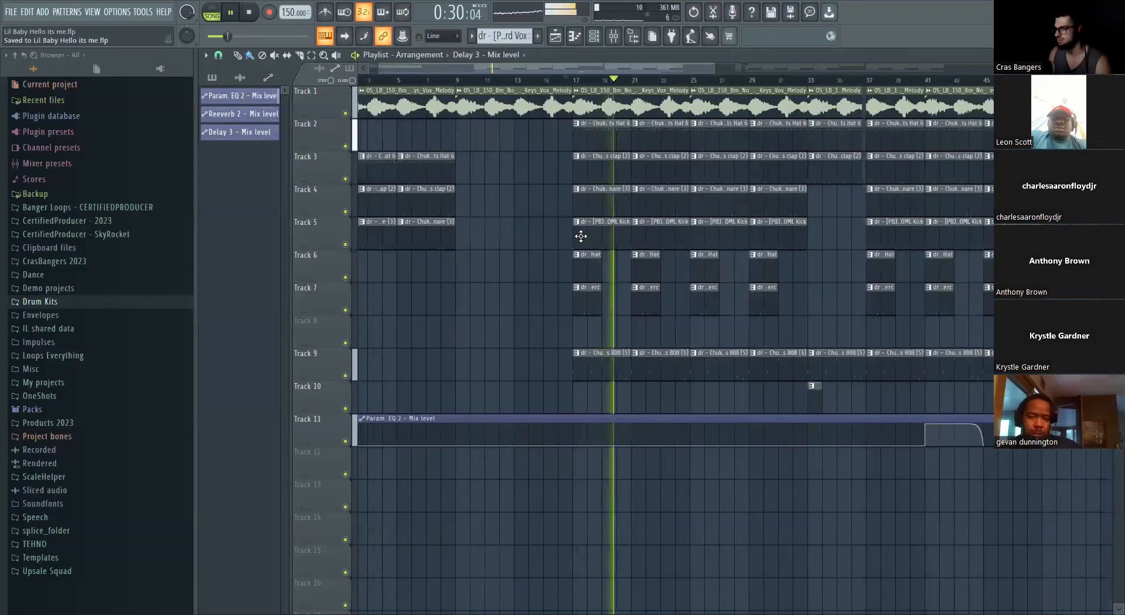
# Replay the section from just before bar 17 and lower the Chuki Beats Hat 6 mixer track to about -4.9 dB
pyautogui.press('space')
pyautogui.scroll(-3, 592, 104)
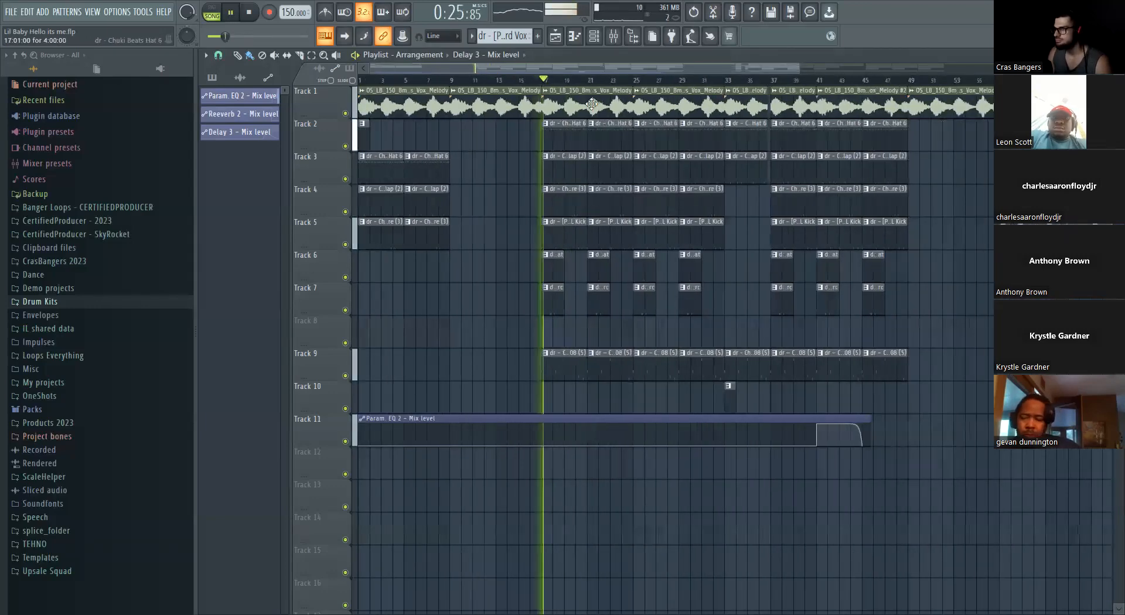
pyautogui.press('F9')
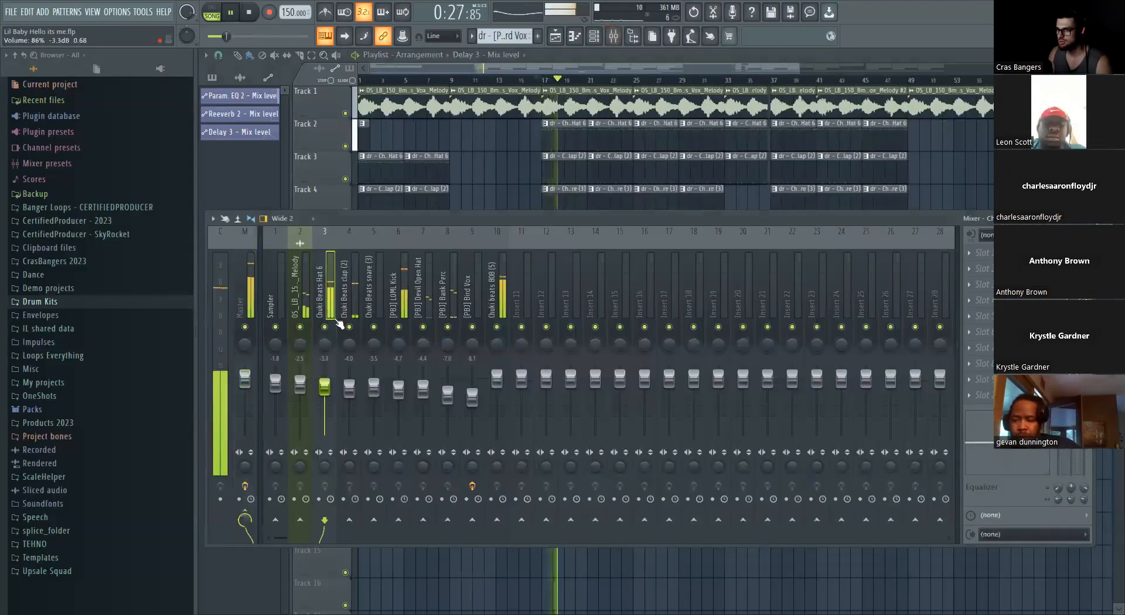
pyautogui.moveTo(326, 385); pyautogui.dragTo(330, 390)
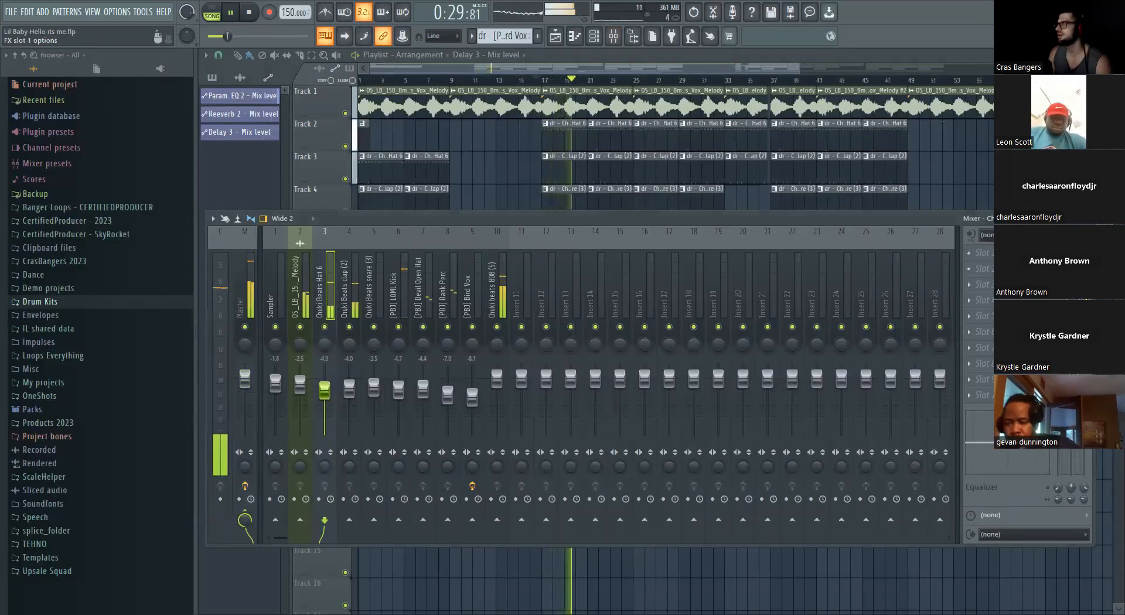
pyautogui.press('space')
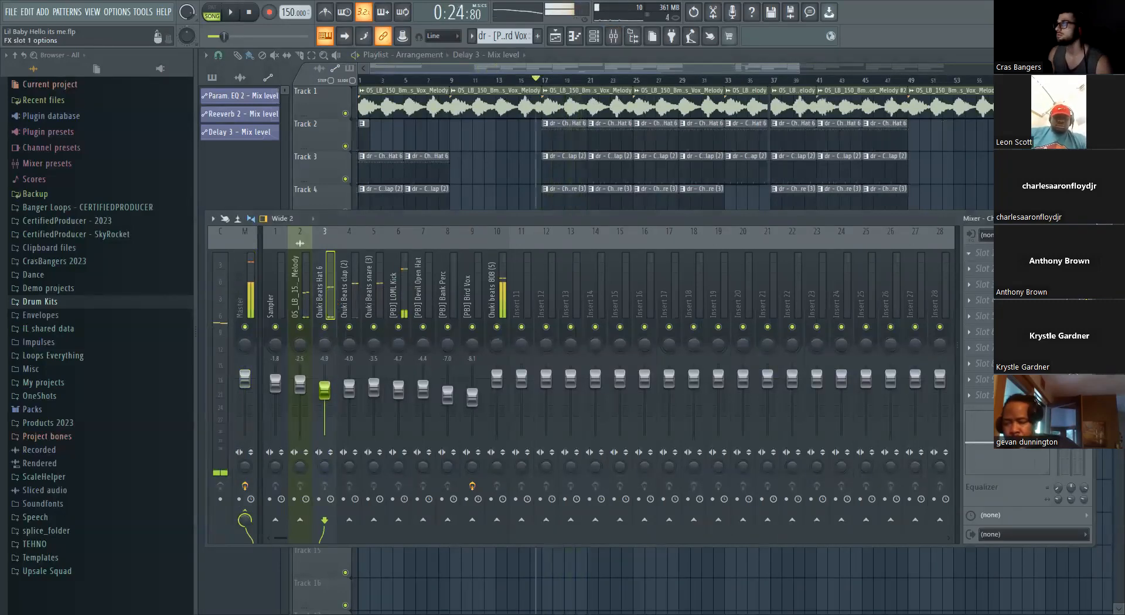
# Add Fruity Reeverb 2 to the Chuki Beats Hat 6 mixer track and create an automation clip for its mix level
pyautogui.press('space')
pyautogui.click(980, 253)
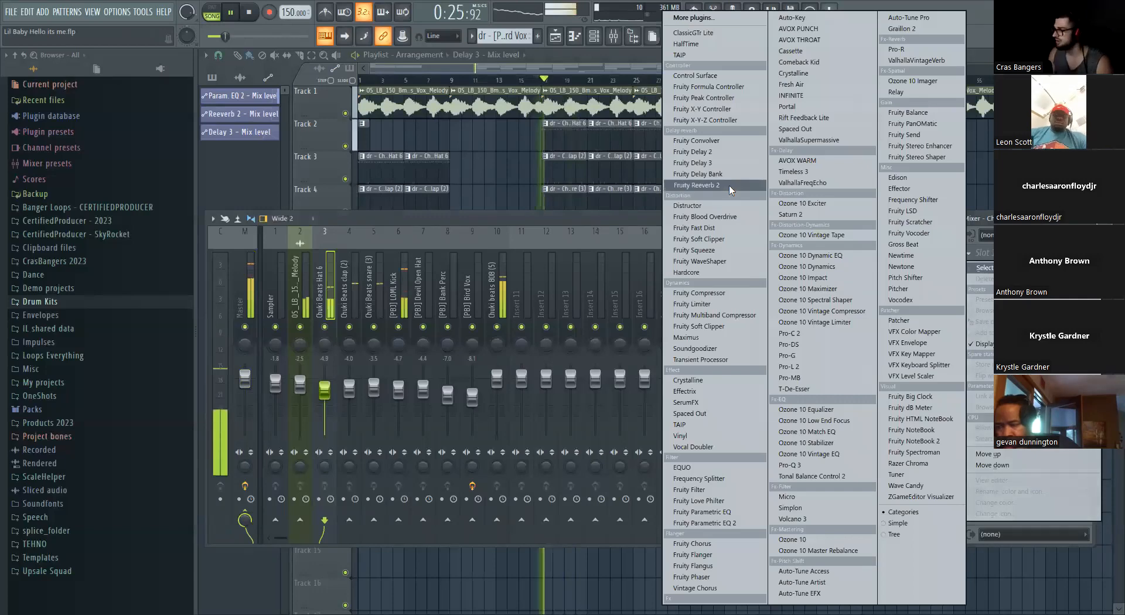
pyautogui.click(729, 186)
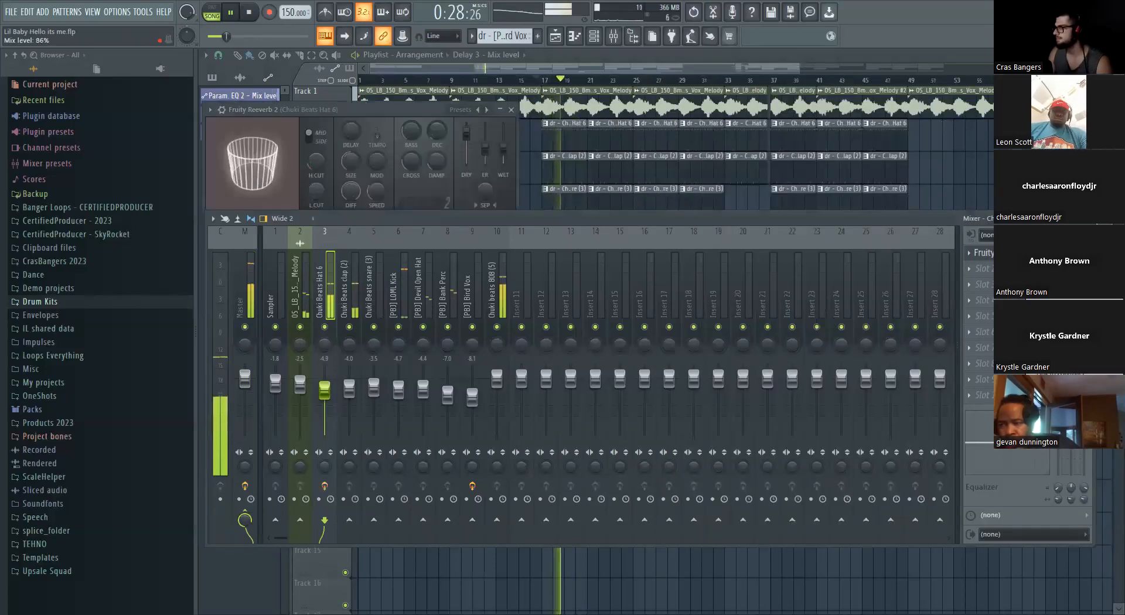
pyautogui.press('space')
pyautogui.press('F12')
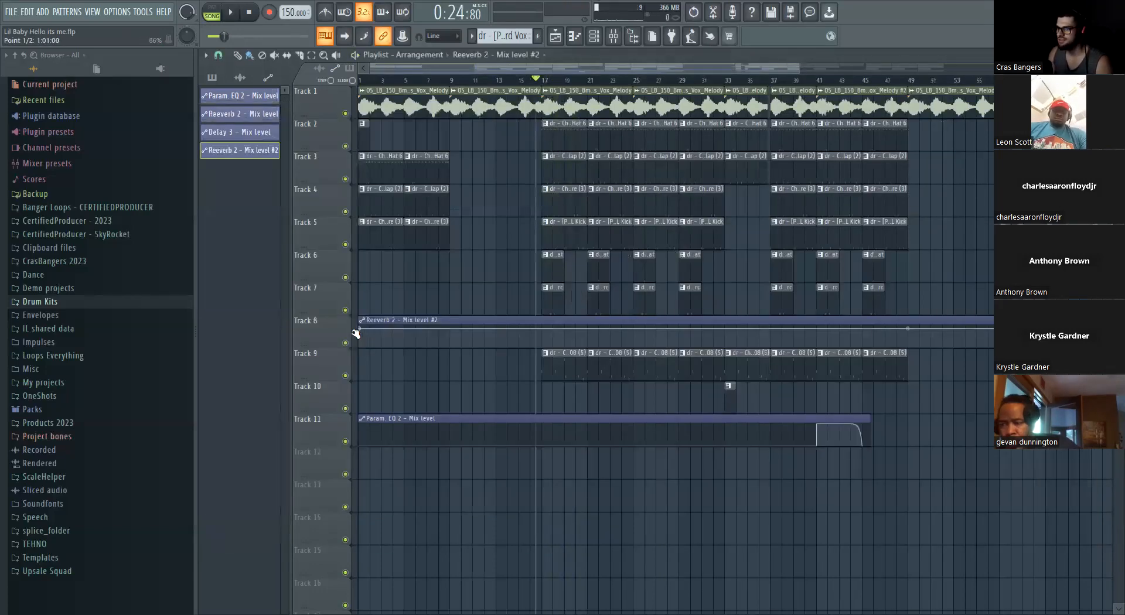
# Shape the Reeverb 2 mix automation on Track 8 so the reverb is raised only between bars 25 and 29
pyautogui.moveTo(356, 332); pyautogui.dragTo(357, 347)
pyautogui.scroll(-5, 673, 306)
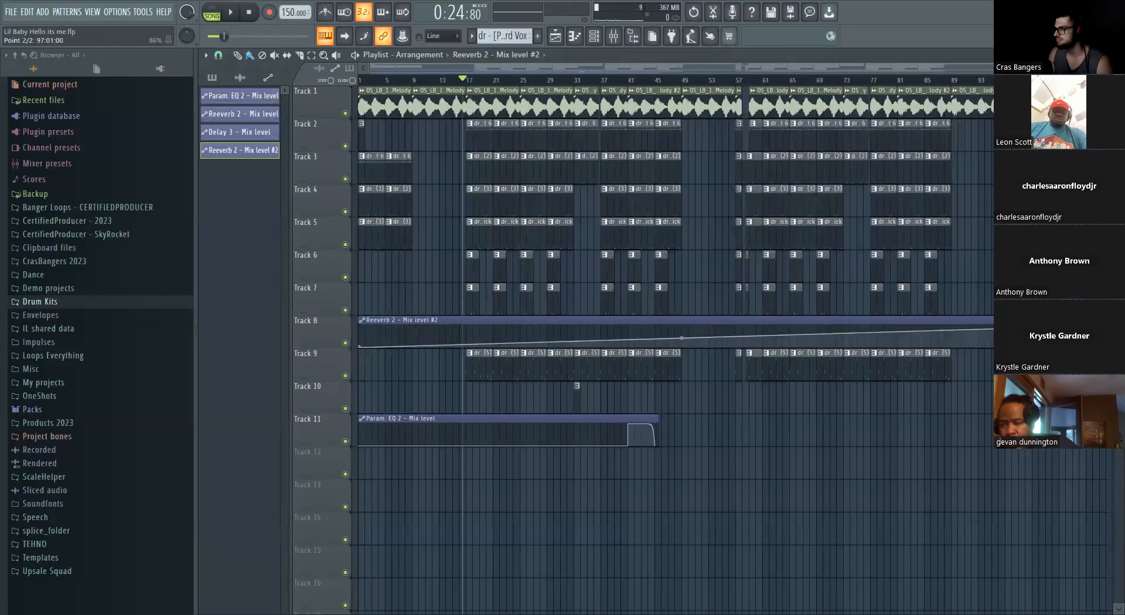
pyautogui.moveTo(1008, 327); pyautogui.dragTo(570, 367)
pyautogui.scroll(8, 520, 363)
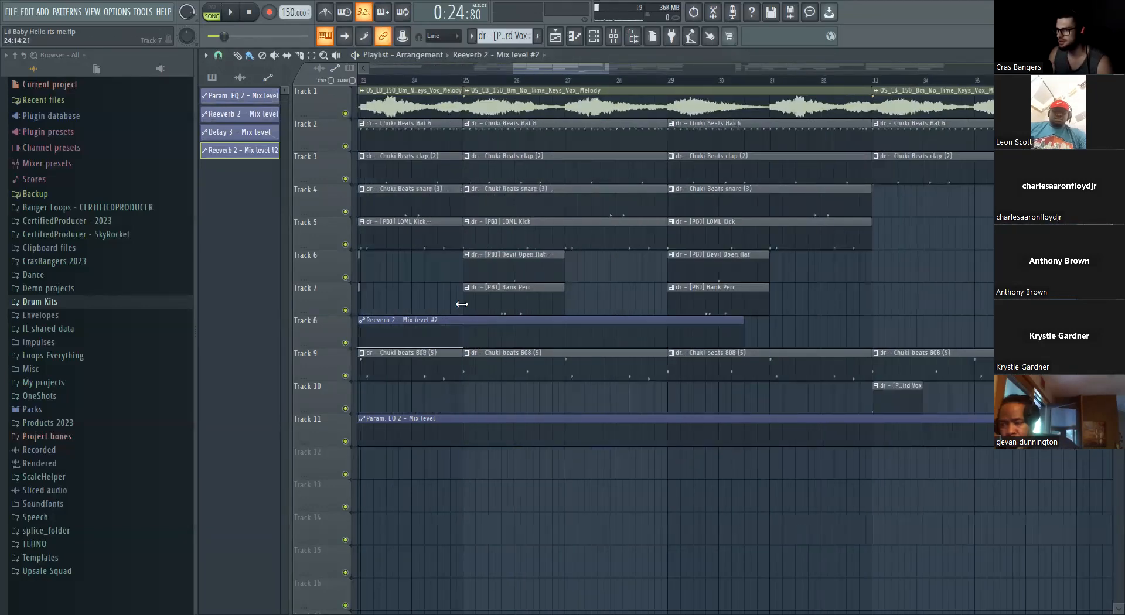
pyautogui.rightClick(662, 330)
pyautogui.scroll(-6, 701, 346)
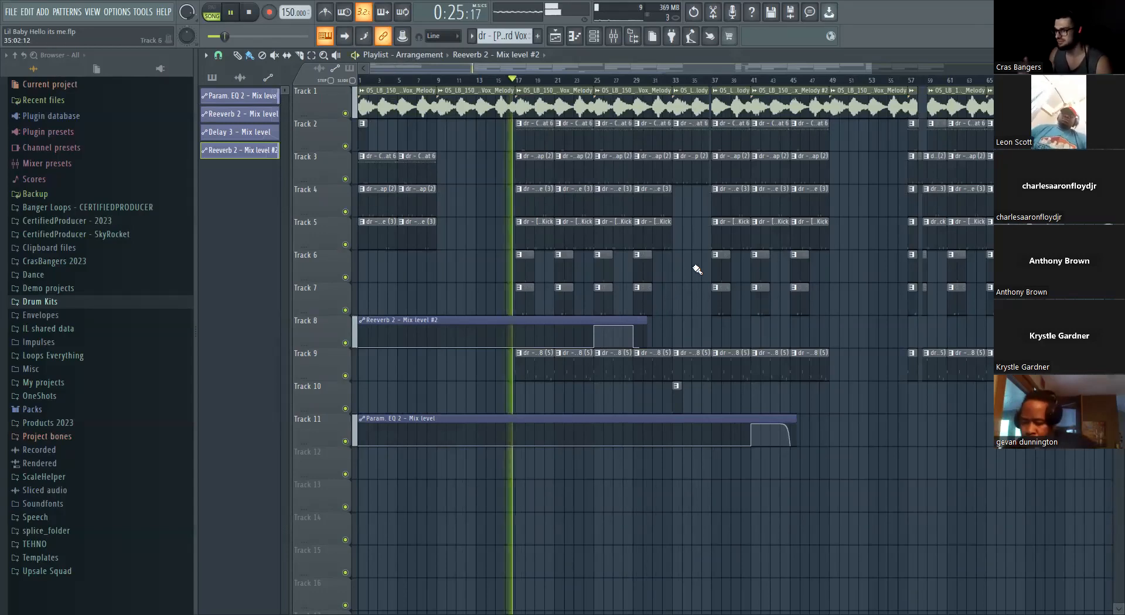
# Play the arrangement from just before bar 25 to judge the hat reverb, and save the project
pyautogui.click(593, 81)
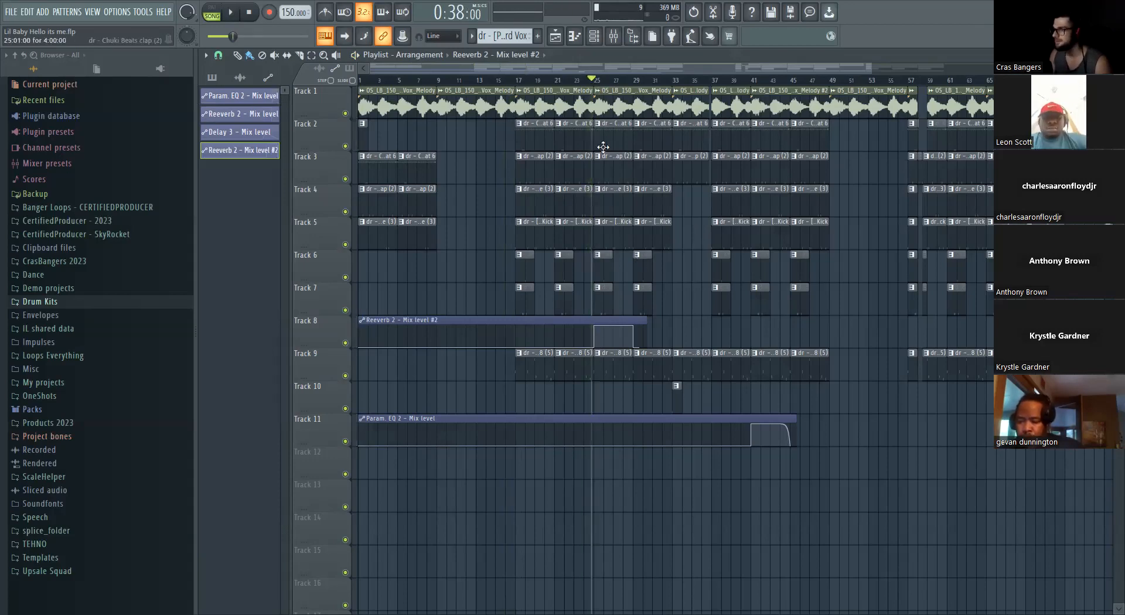
pyautogui.press('space')
pyautogui.hotkey('ctrl', 's')
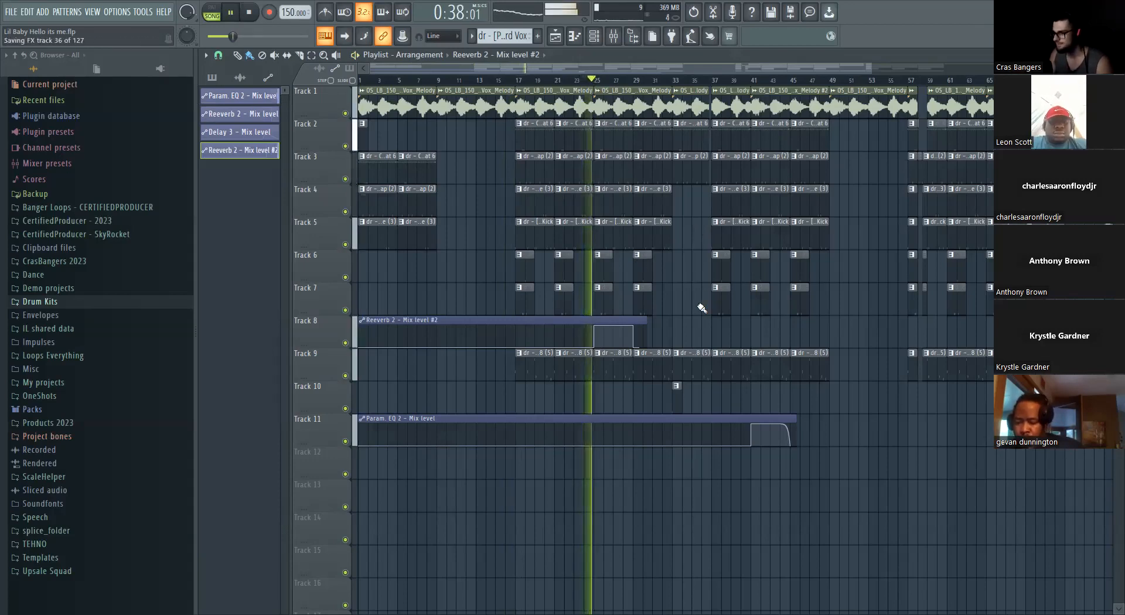
pyautogui.scroll(3, 614, 337)
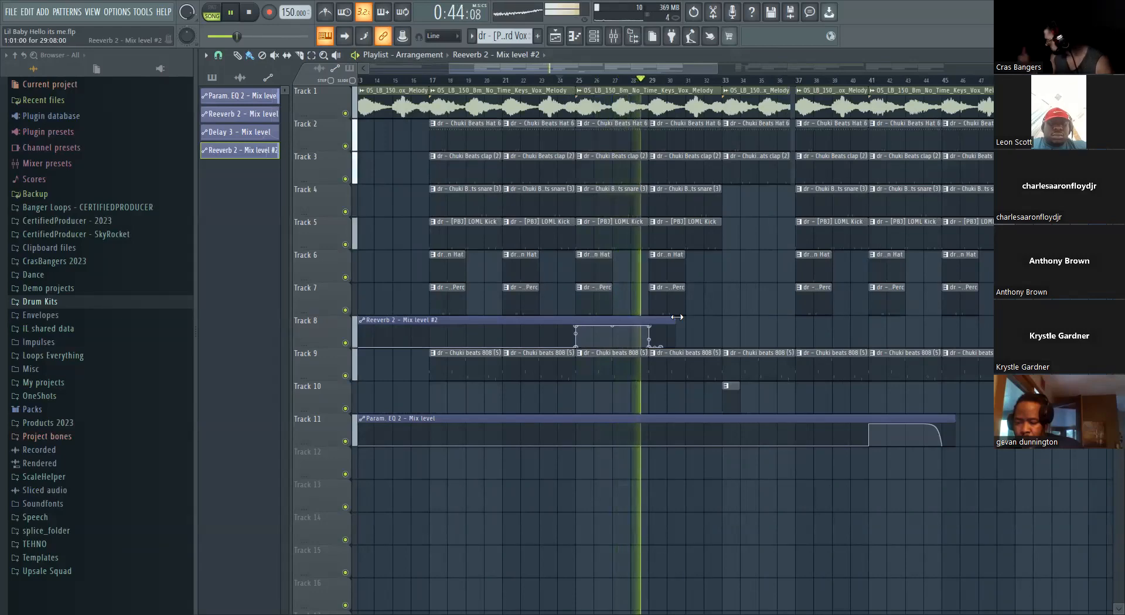
pyautogui.scroll(-3, 621, 345)
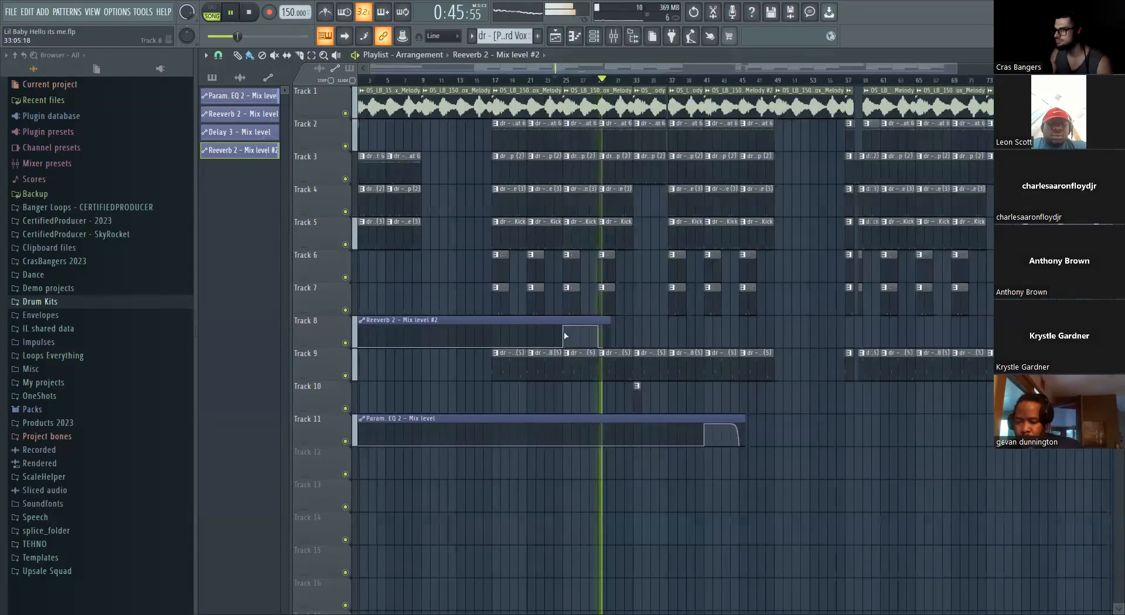
pyautogui.scroll(-1, 563, 332)
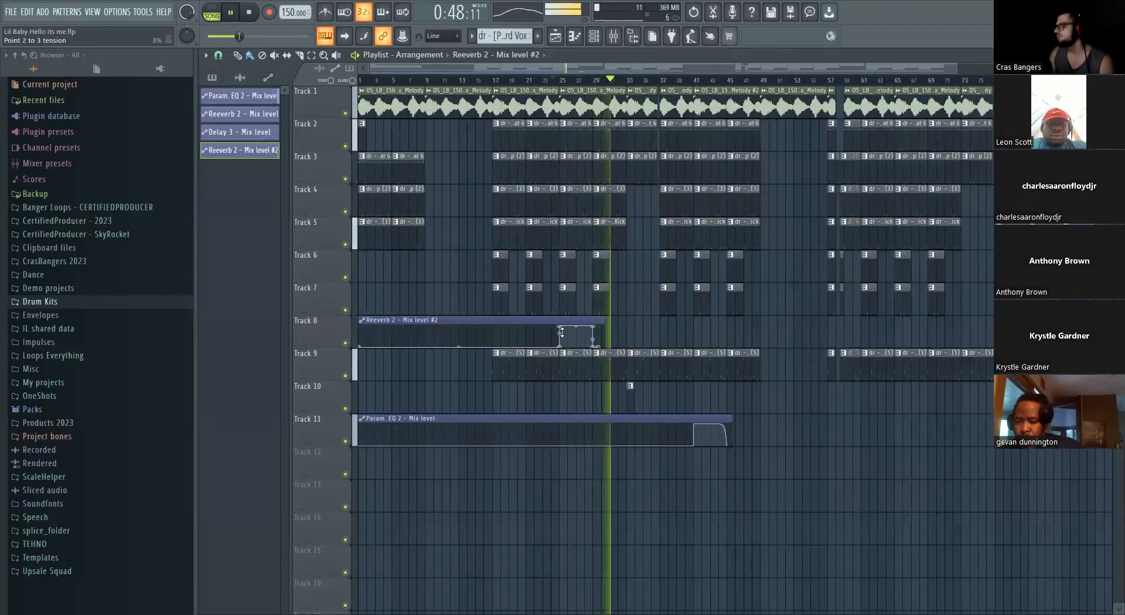
# Delete the Reeverb 2 automation clip from Track 8 and remove Fruity Reeverb 2 from the hat's mixer track
pyautogui.rightClick(496, 329)
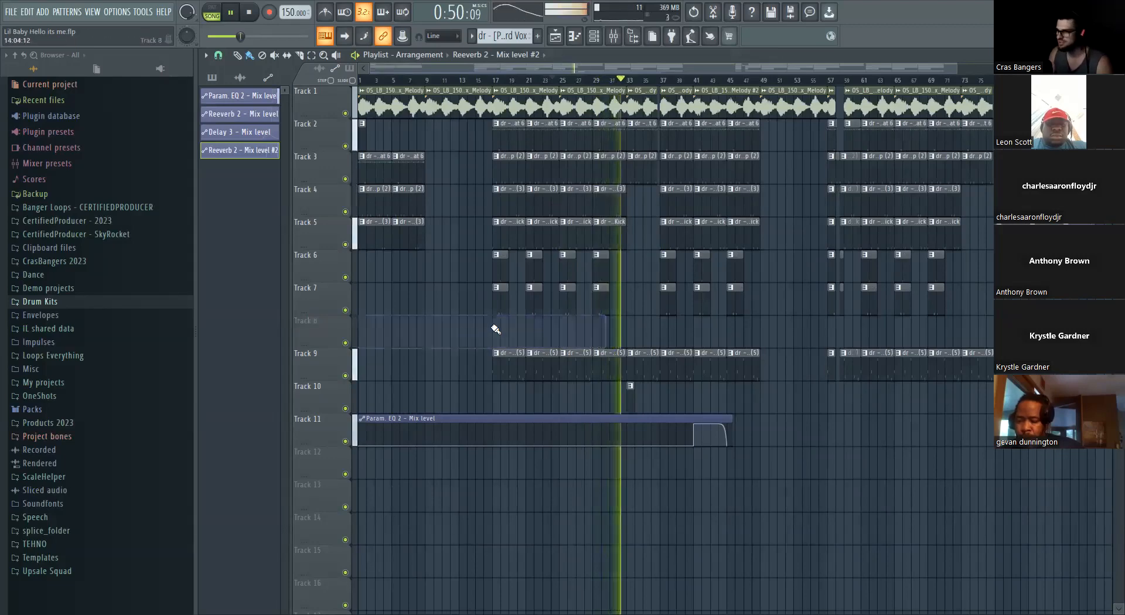
pyautogui.click(615, 39)
pyautogui.click(968, 252)
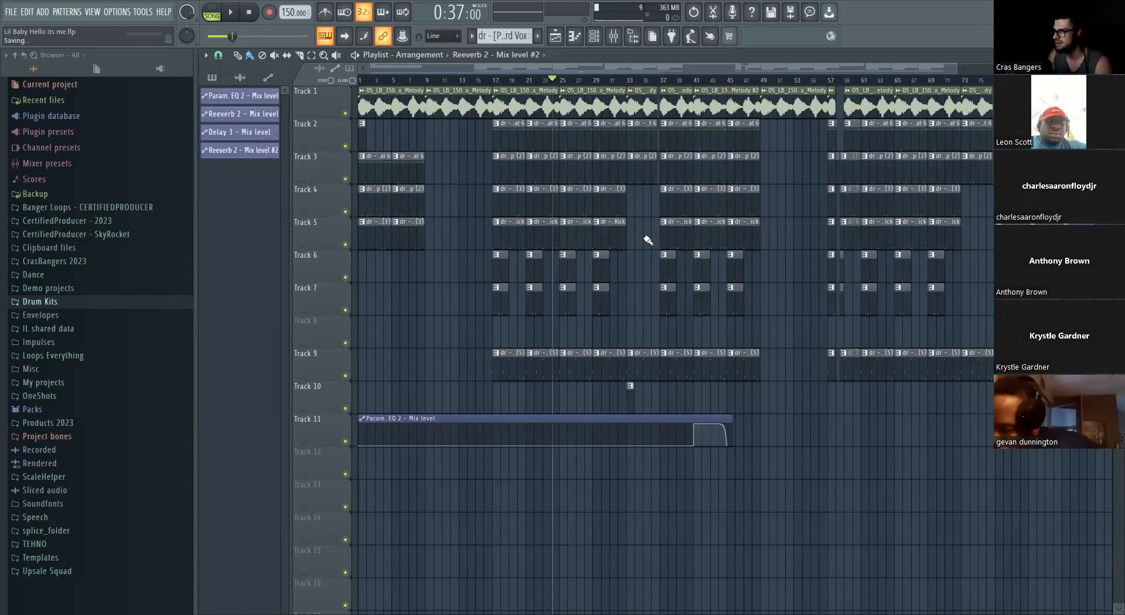
# Copy the Vox Melody clip from Track 1 to the start of Track 7 and make the copy unique
pyautogui.scroll(3, 649, 230)
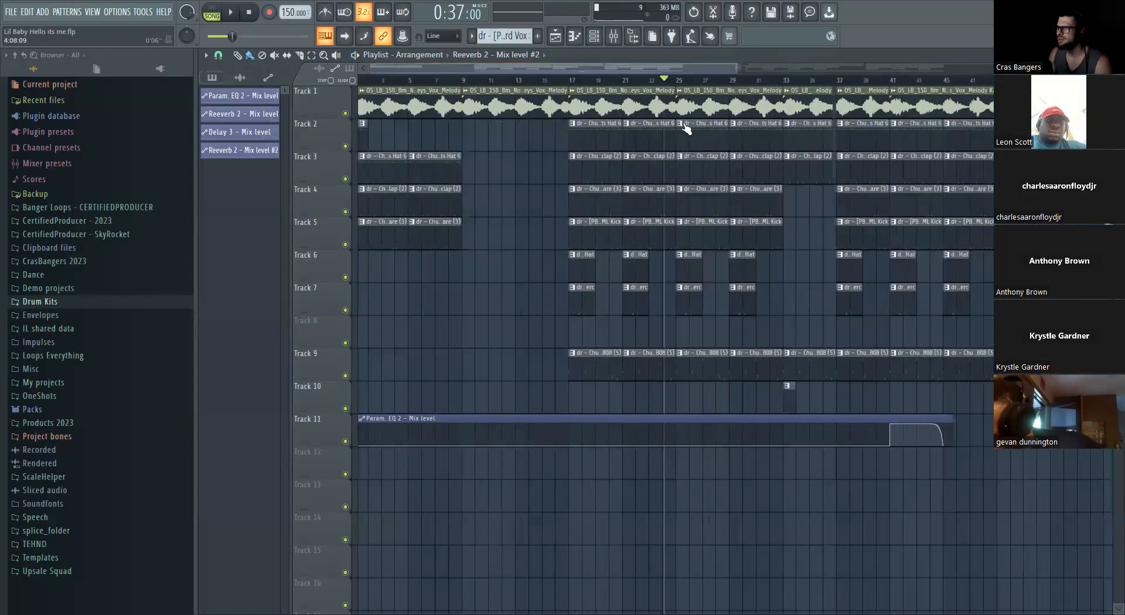
pyautogui.moveTo(511, 111)
pyautogui.mouseDown()
pyautogui.moveTo(429, 284)
pyautogui.moveTo(403, 297)
pyautogui.mouseUp()
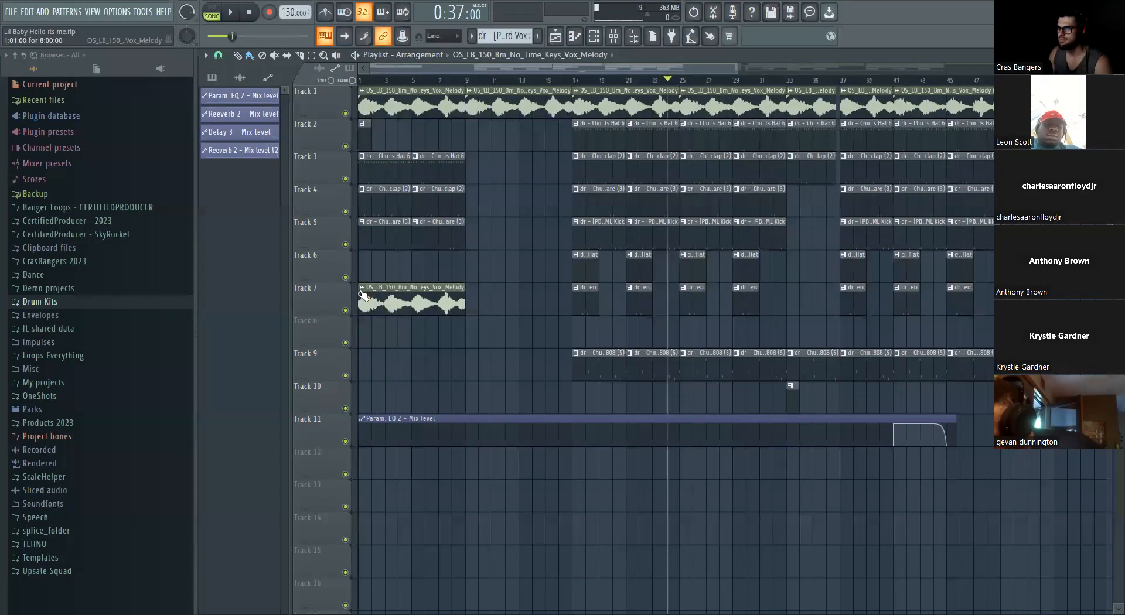
pyautogui.click(363, 289)
pyautogui.click(387, 375)
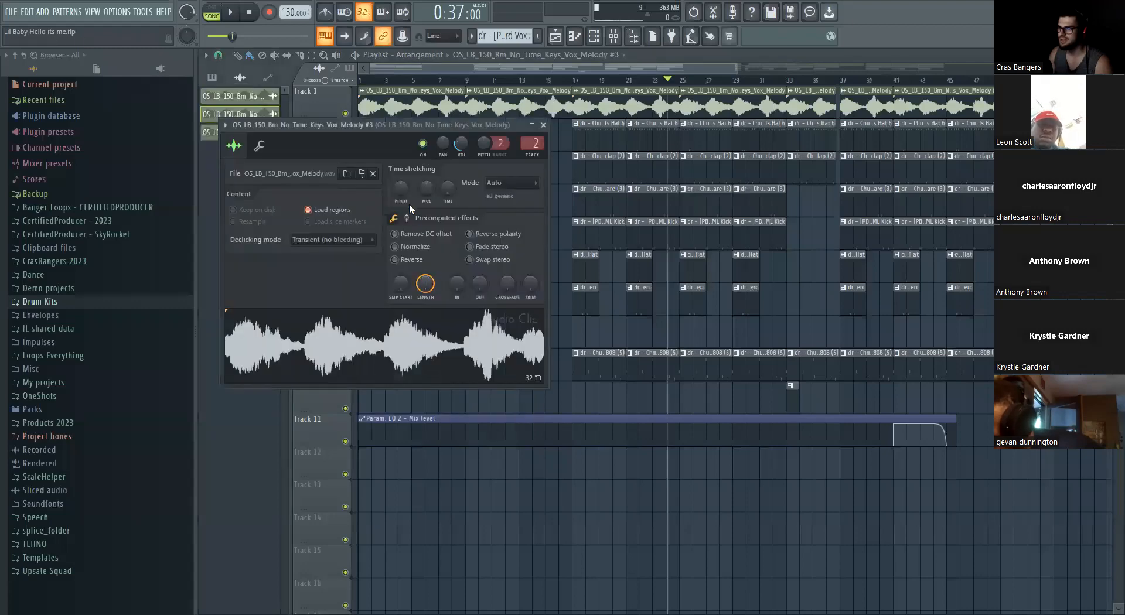
# Raise the pitch of the melody copy and lower its channel volume while playing from bar 1
pyautogui.click(361, 81)
pyautogui.press('space')
pyautogui.doubleClick(406, 298)
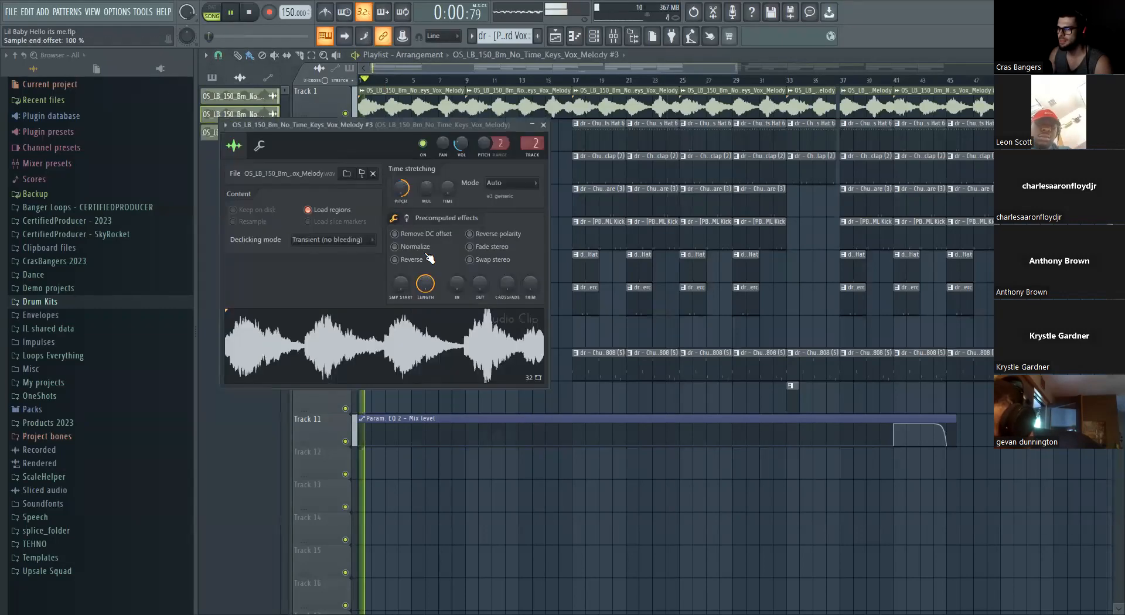
pyautogui.moveTo(461, 143); pyautogui.dragTo(461, 150)
pyautogui.press('space')
pyautogui.rightClick(557, 310)
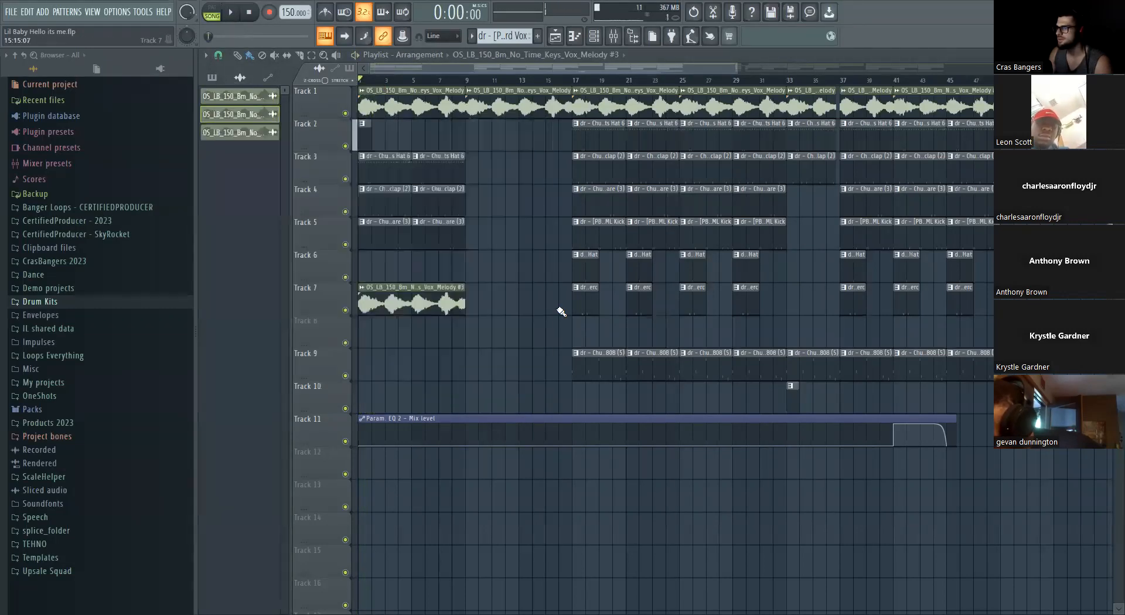
# Move the pitched melody copy from the start of Track 7 to bar 65 on Track 10
pyautogui.scroll(3, 481, 341)
pyautogui.scroll(4, 443, 345)
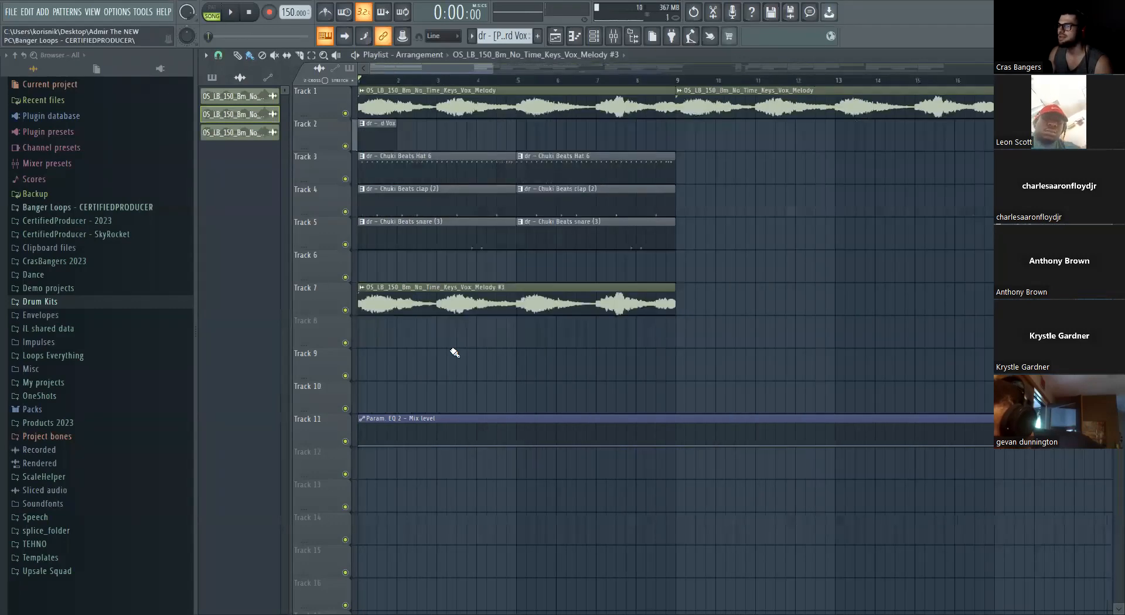
pyautogui.scroll(-5, 422, 357)
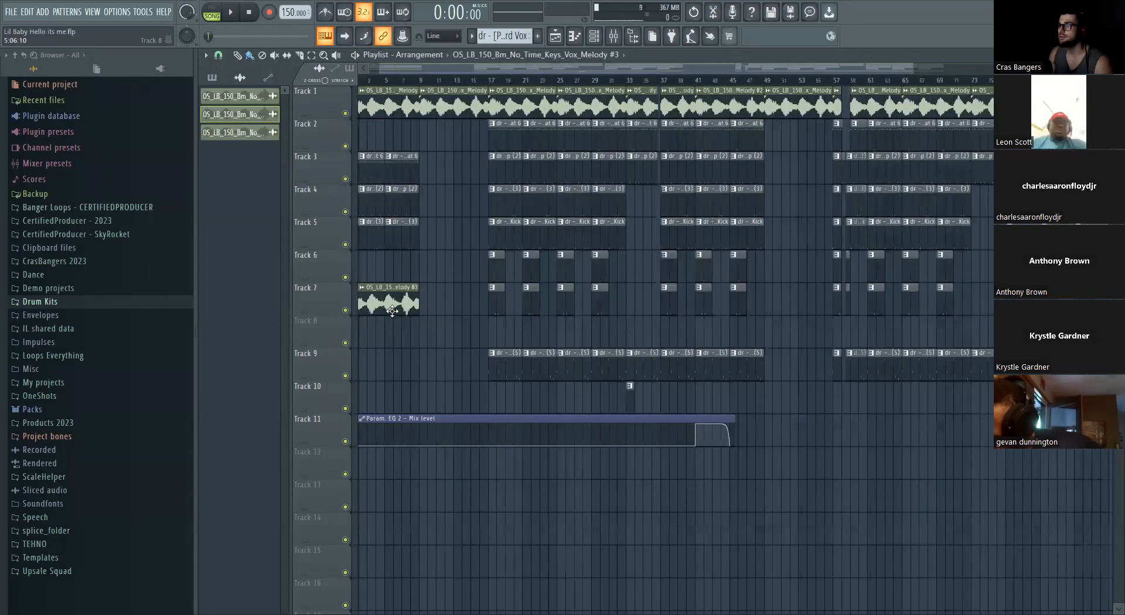
pyautogui.moveTo(392, 311); pyautogui.dragTo(727, 490)
pyautogui.scroll(5, 733, 490)
pyautogui.moveTo(665, 469); pyautogui.dragTo(785, 473)
pyautogui.scroll(-5, 762, 483)
pyautogui.moveTo(702, 477); pyautogui.dragTo(899, 478)
pyautogui.scroll(2, 899, 478)
pyautogui.scroll(2, 899, 478)
pyautogui.moveTo(988, 480); pyautogui.dragTo(1061, 482)
pyautogui.scroll(-4, 907, 477)
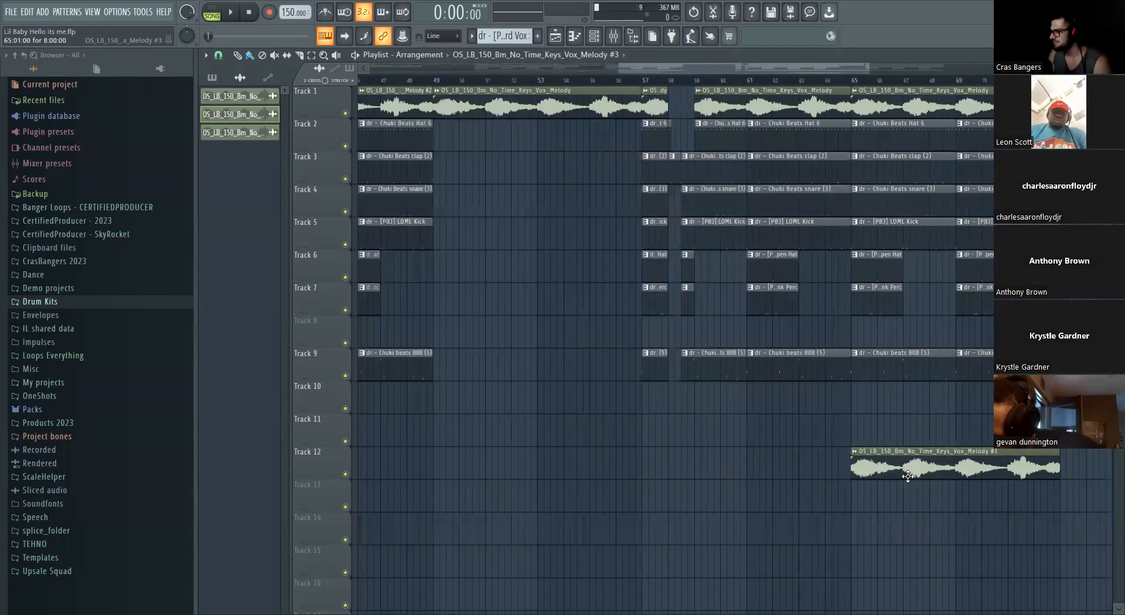
pyautogui.moveTo(952, 495); pyautogui.dragTo(930, 399)
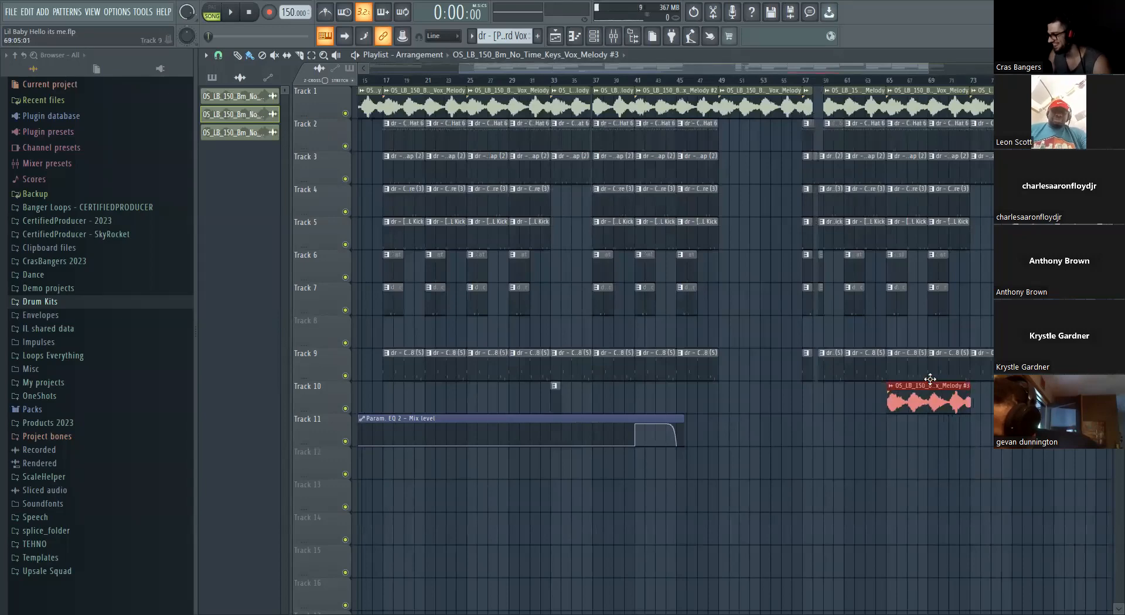
# Create a volume automation clip over the pitched melody clip at bar 65 on Track 10
pyautogui.scroll(3, 914, 399)
pyautogui.press('space')
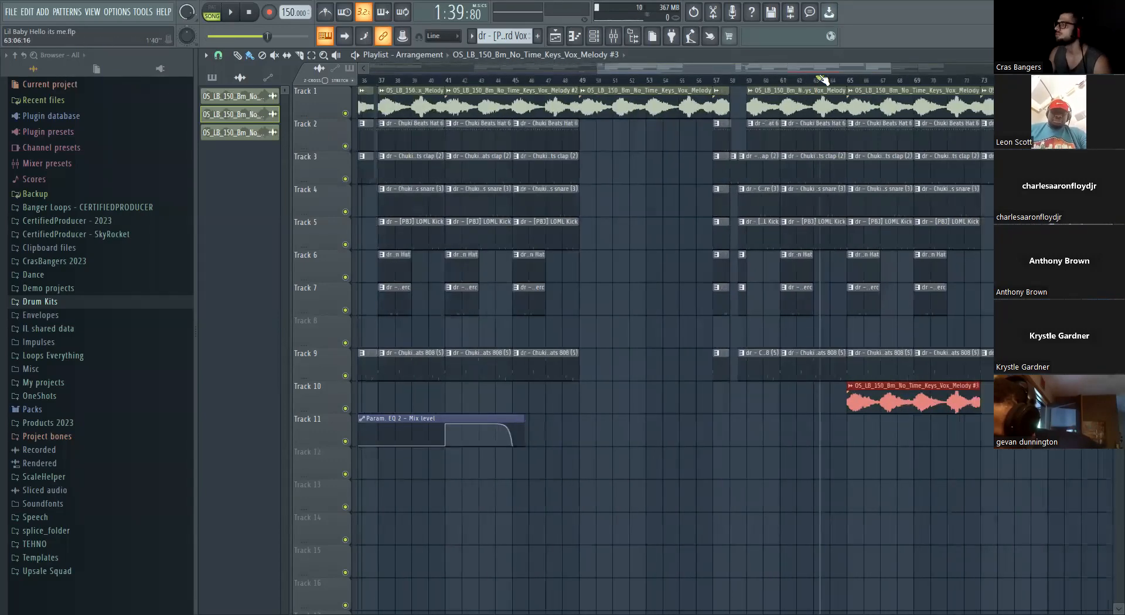
pyautogui.scroll(1, 870, 374)
pyautogui.press('space')
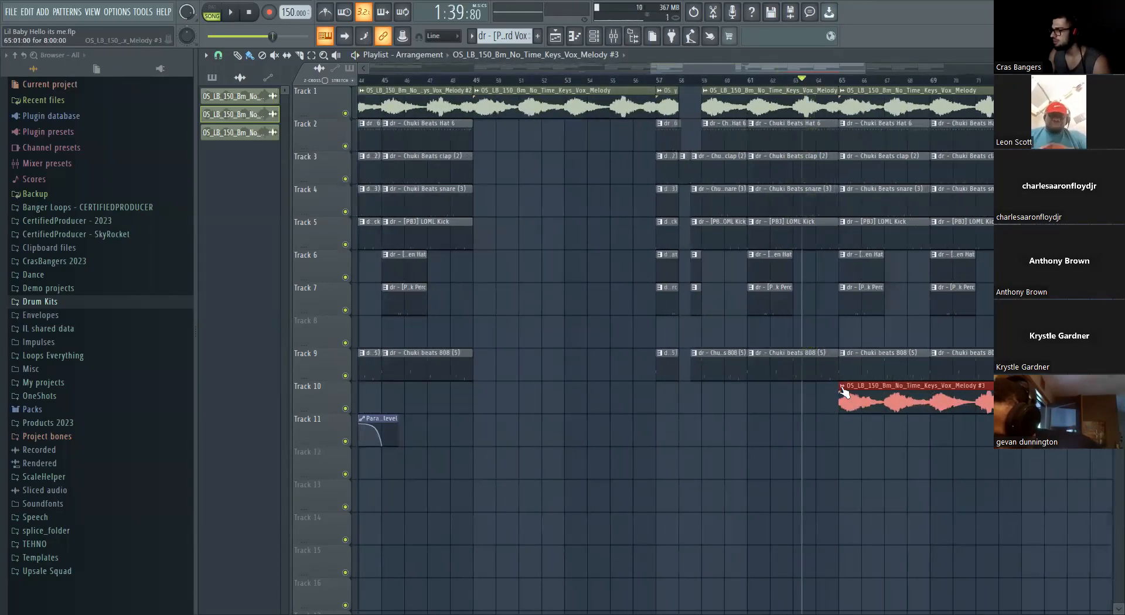
pyautogui.click(842, 386)
pyautogui.click(962, 394)
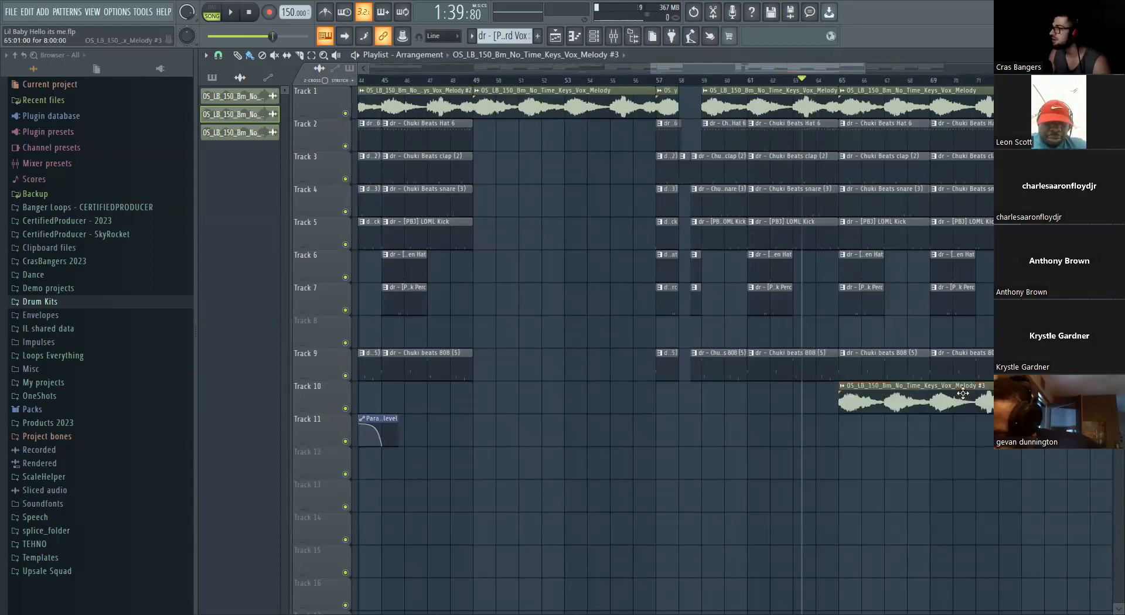
pyautogui.click(843, 386)
pyautogui.moveTo(943, 483)
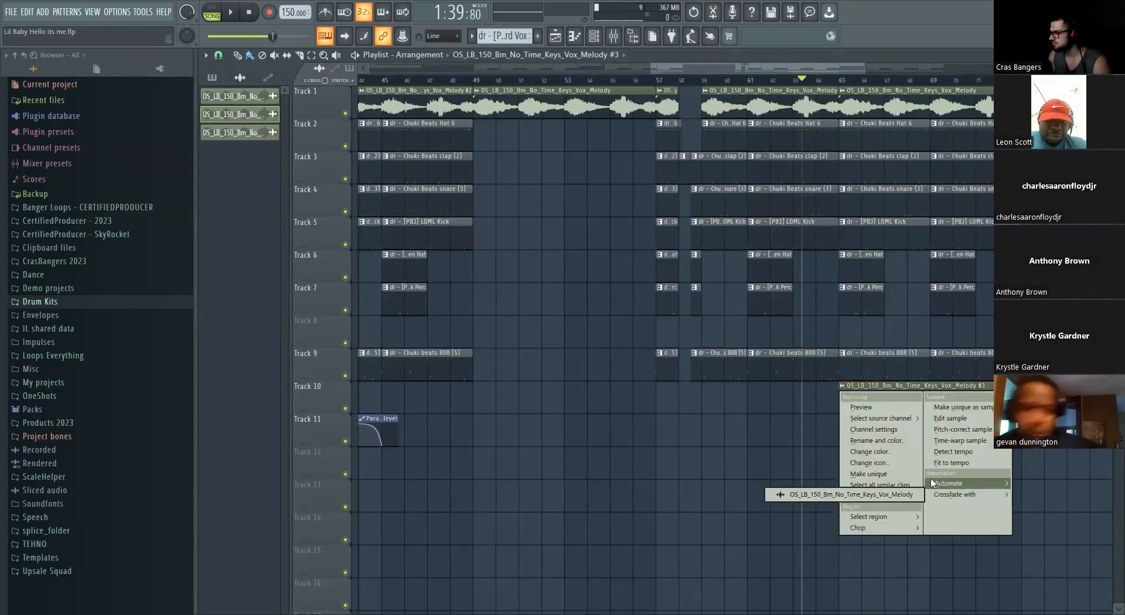
pyautogui.click(1036, 494)
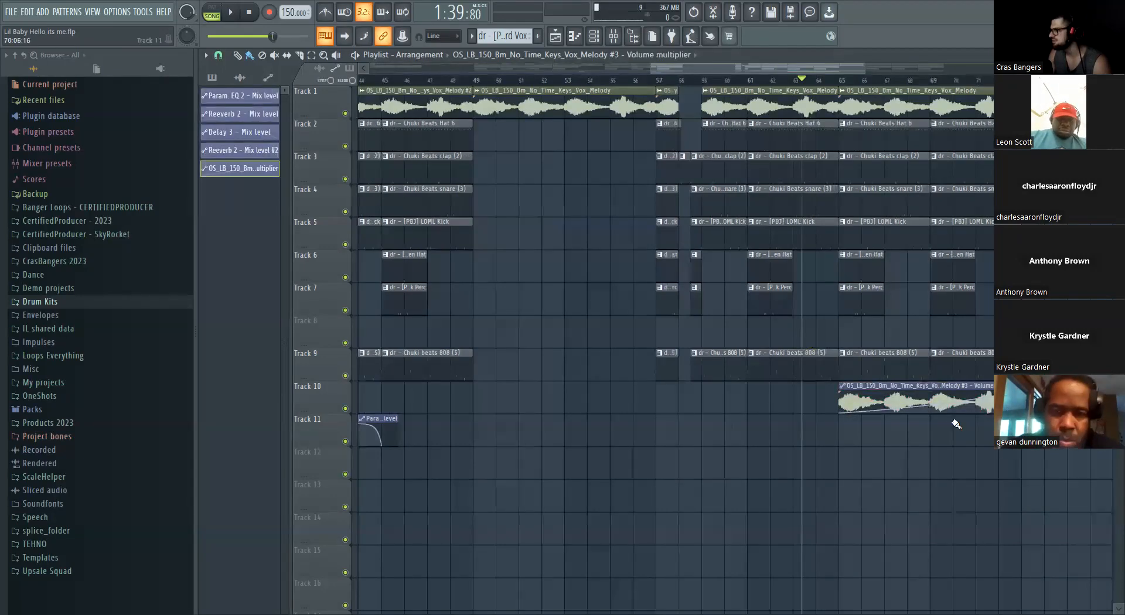
# Play the arrangement from just before bar 65 to hear the melody layer fade in
pyautogui.press('space')
pyautogui.scroll(-3, 884, 485)
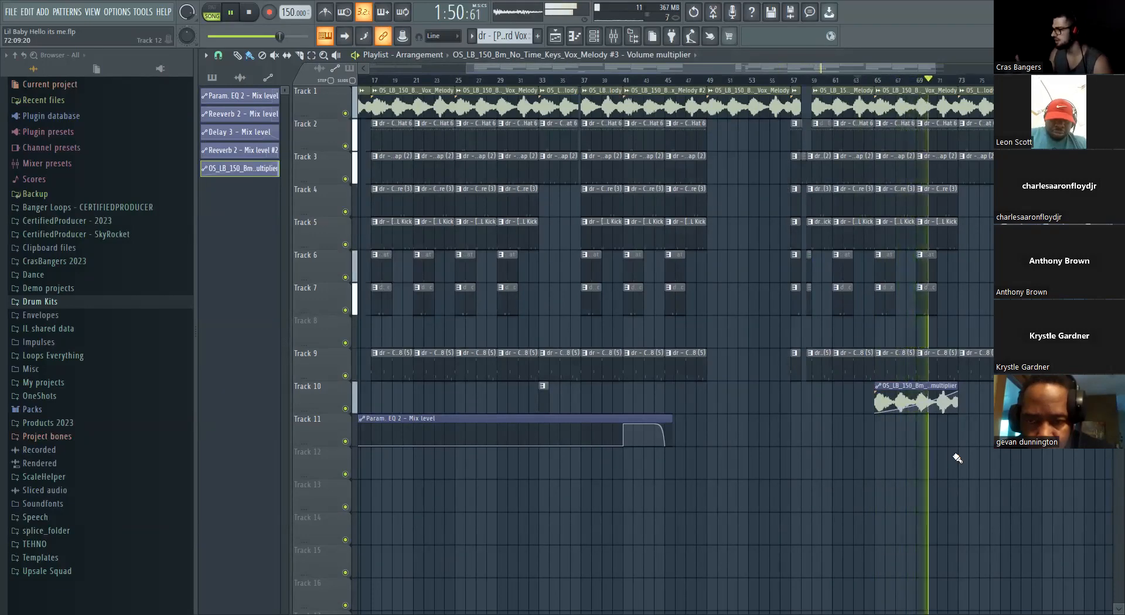
pyautogui.scroll(3, 1003, 429)
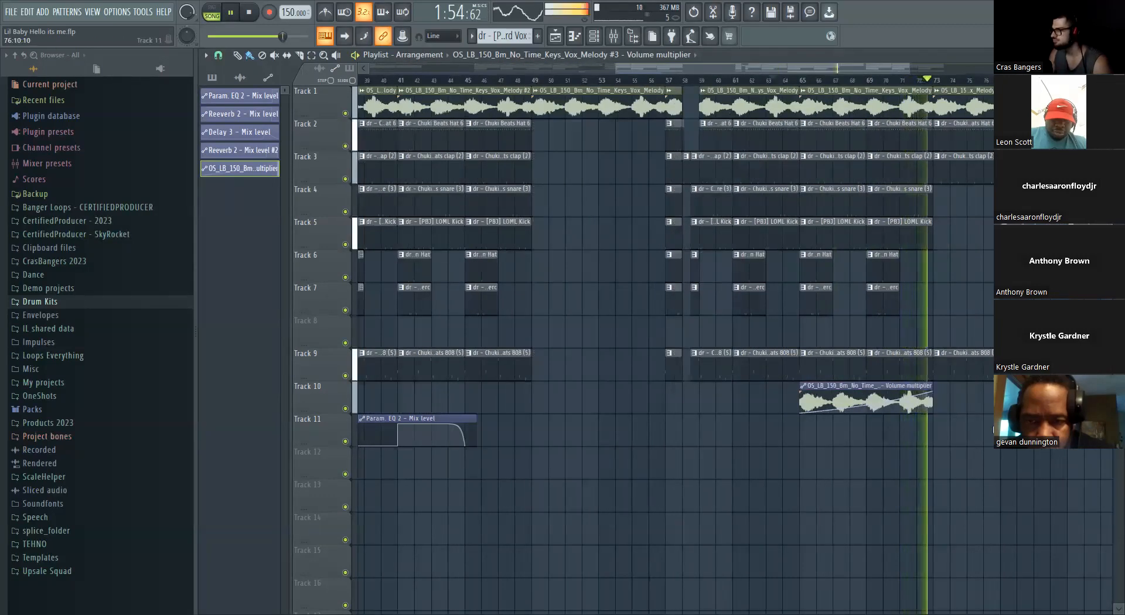
pyautogui.scroll(-2, 983, 413)
pyautogui.scroll(-2, 983, 412)
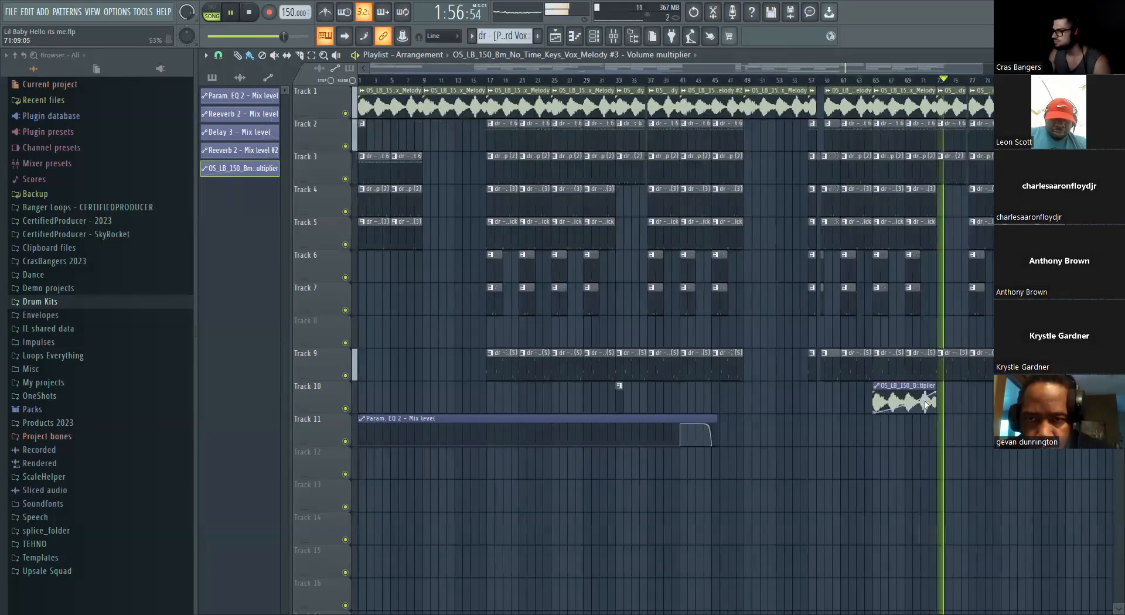
pyautogui.press('space')
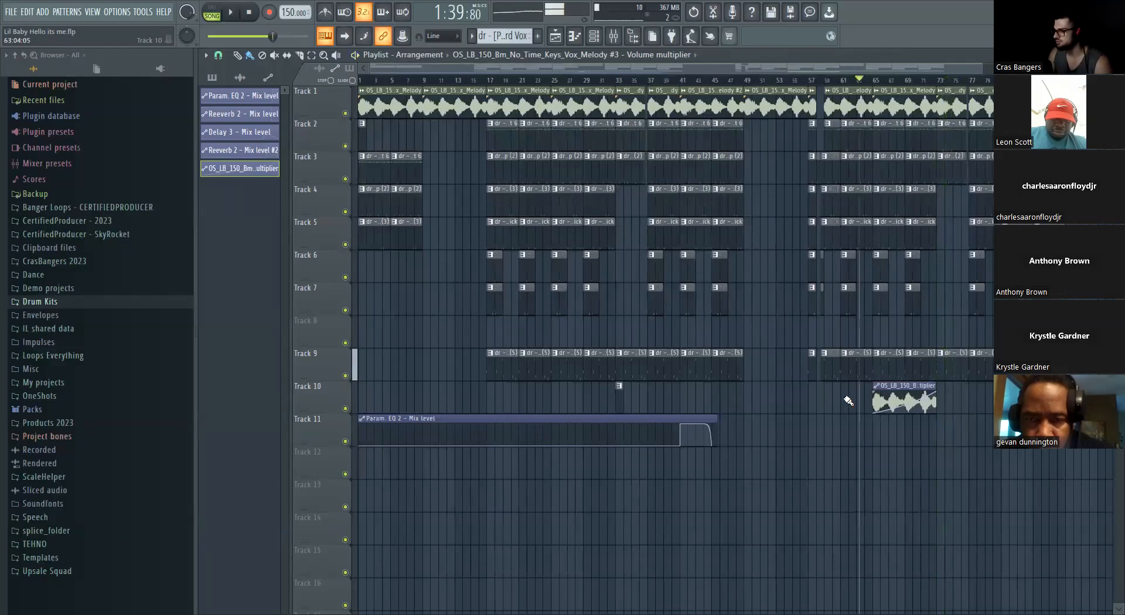
# Move the pitched melody clip and its volume automation to bar 1 on Track 10 and play the intro
pyautogui.moveTo(876, 399); pyautogui.dragTo(324, 385)
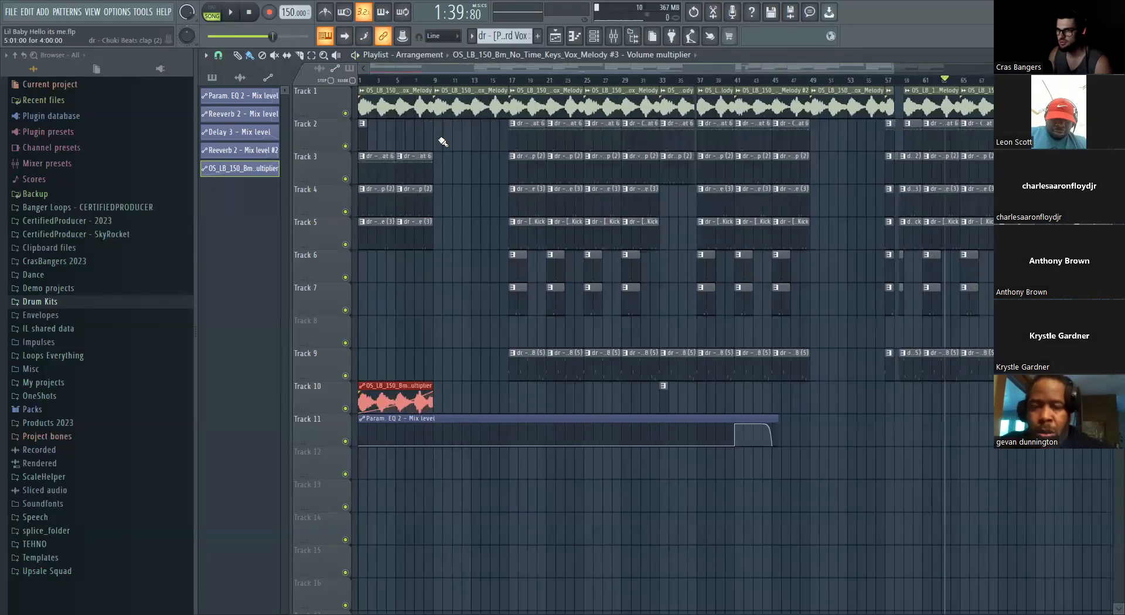
pyautogui.scroll(3, 546, 340)
pyautogui.keyDown('ctrl'); pyautogui.click(545, 340); pyautogui.keyUp('ctrl')
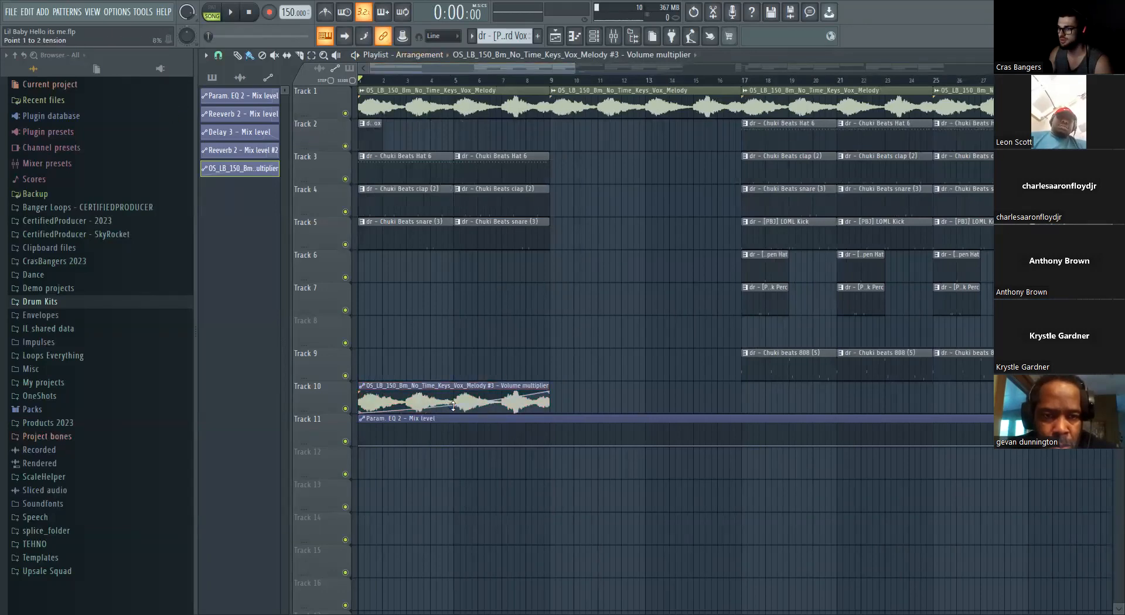
pyautogui.press('space')
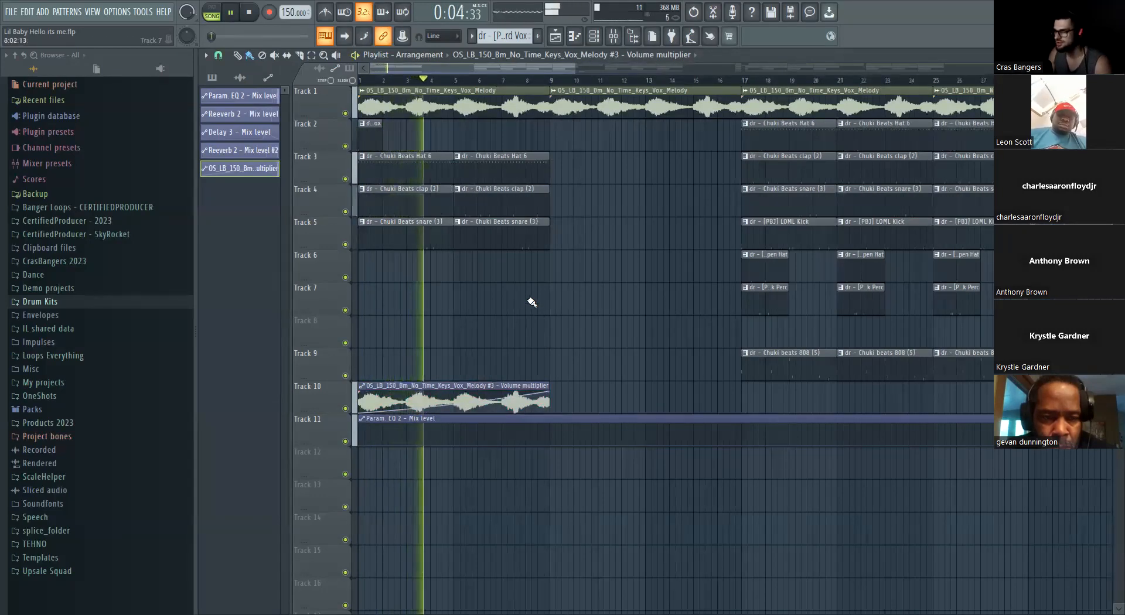
pyautogui.scroll(-1, 534, 296)
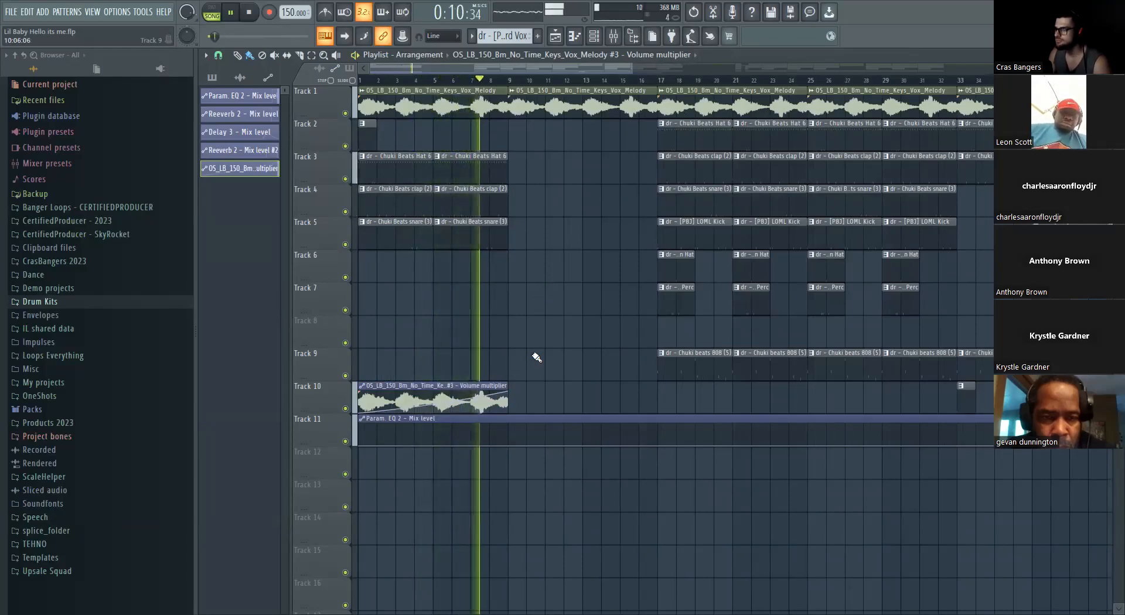
# Stop playback and move the pitched melody's volume automation clip from Track 10 to Track 9 at bar 1
pyautogui.scroll(1, 535, 352)
pyautogui.scroll(2, 535, 351)
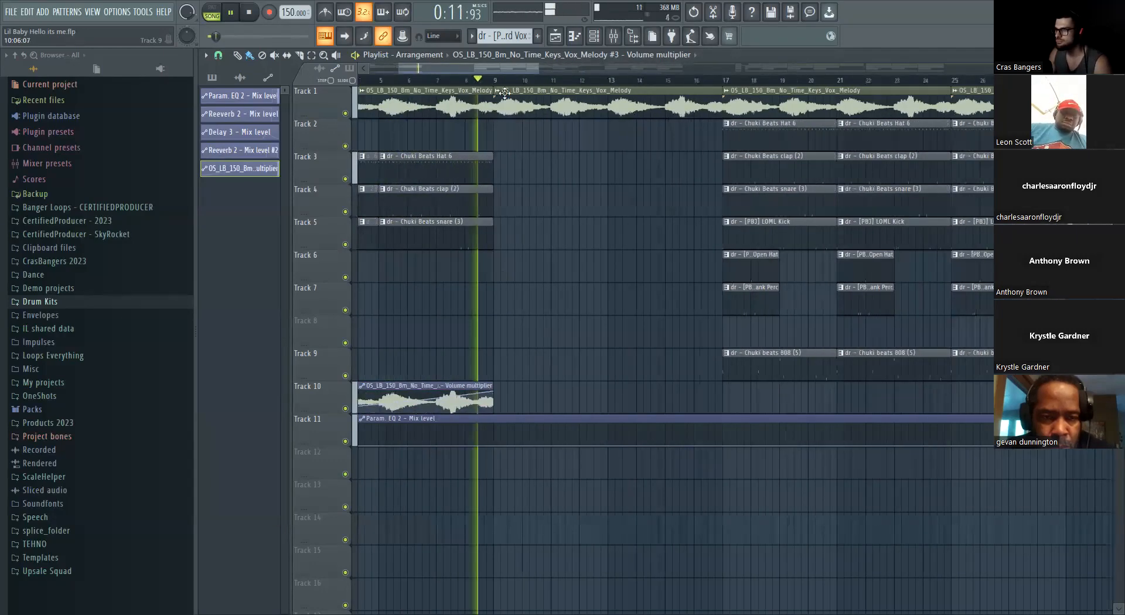
pyautogui.hscroll(-3, 535, 352)
pyautogui.press('space')
pyautogui.moveTo(430, 385); pyautogui.dragTo(427, 343)
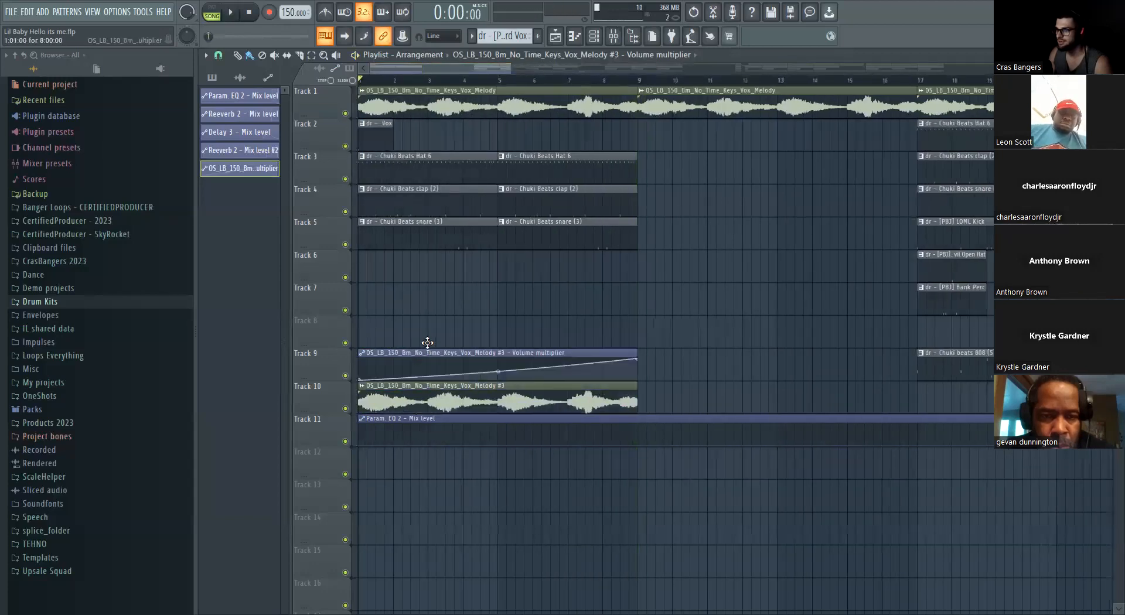
# Route the pitched melody clip to mixer insert 13, lower that insert's volume to about -7.3 dB and play the intro
pyautogui.doubleClick(461, 400)
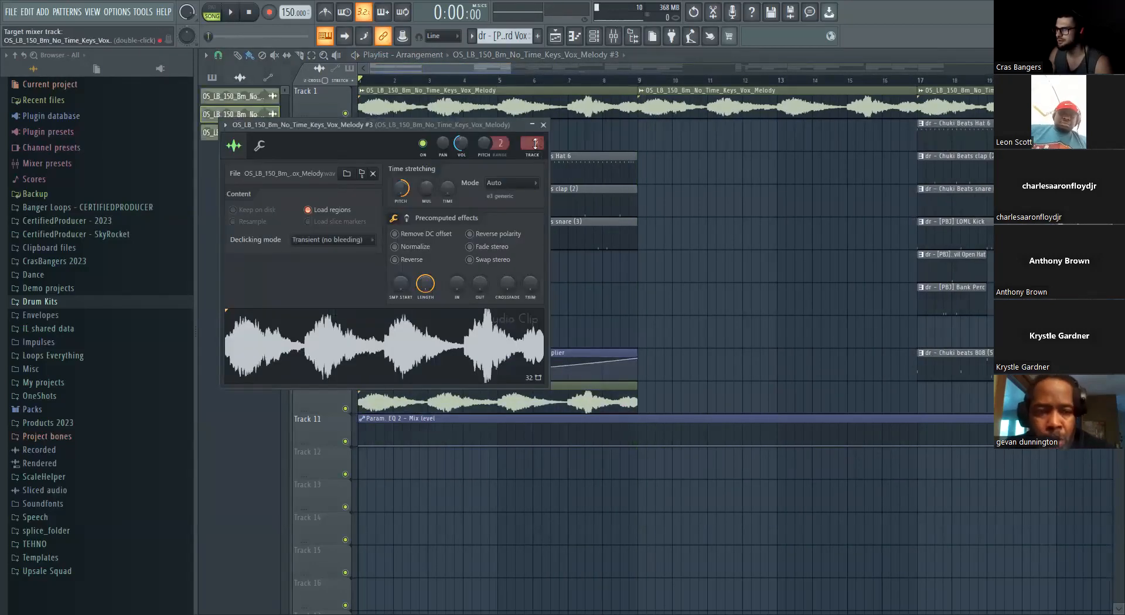
pyautogui.click(613, 36)
pyautogui.press('space')
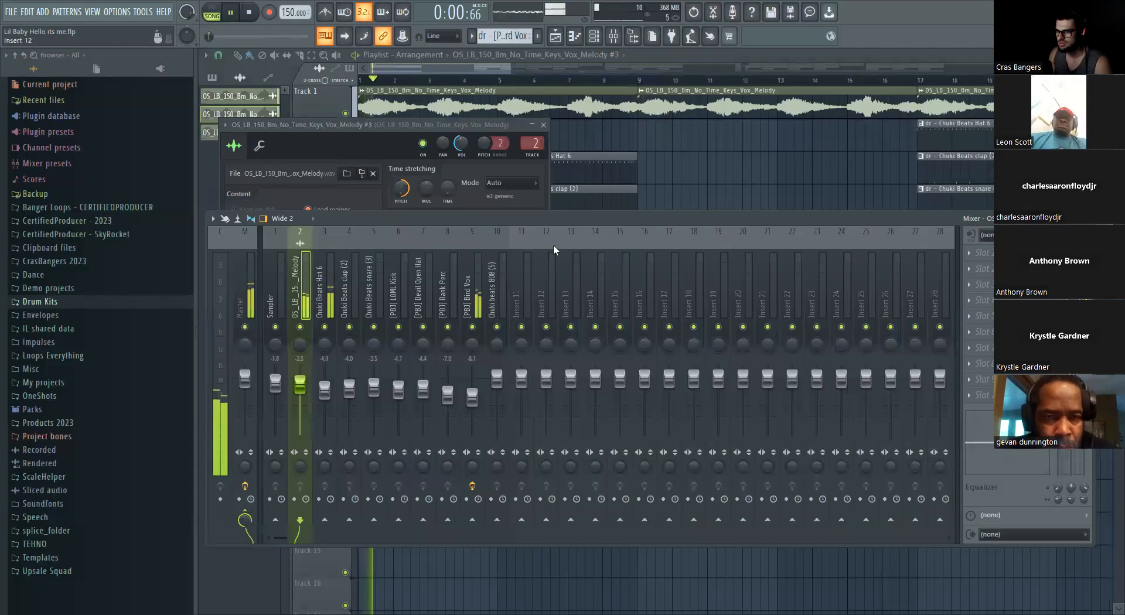
pyautogui.press('F9')
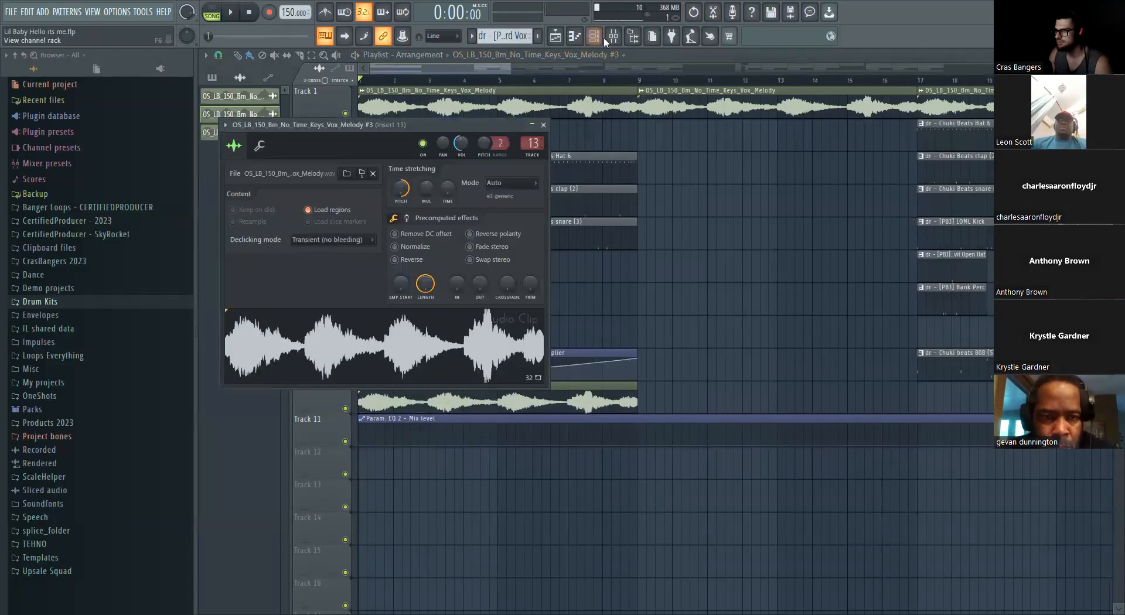
pyautogui.press('F9')
pyautogui.press('space')
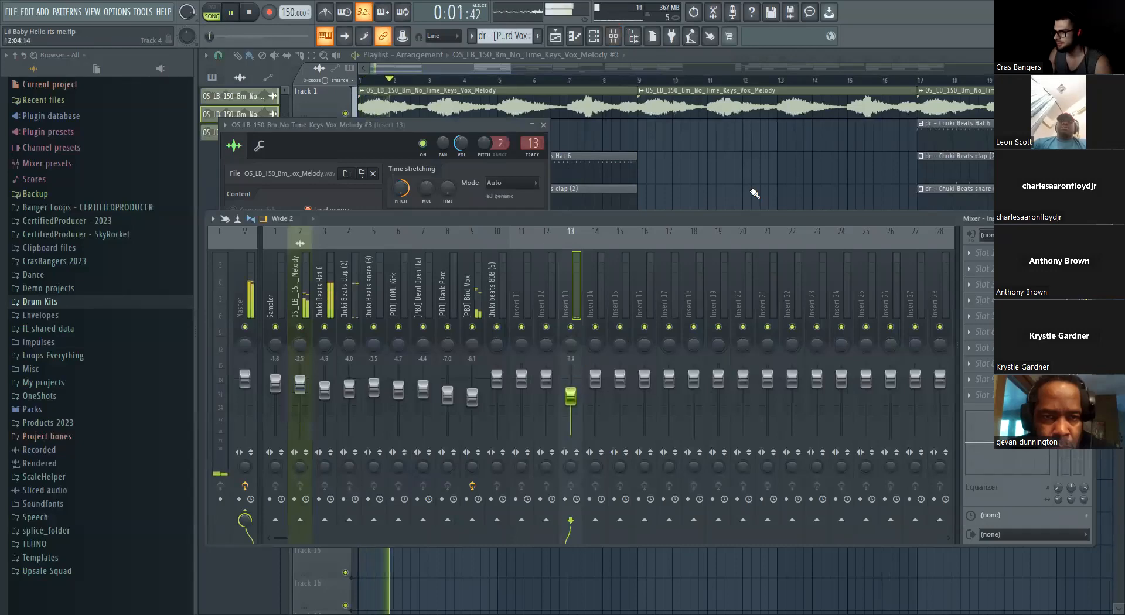
pyautogui.press('space')
pyautogui.press('F12')
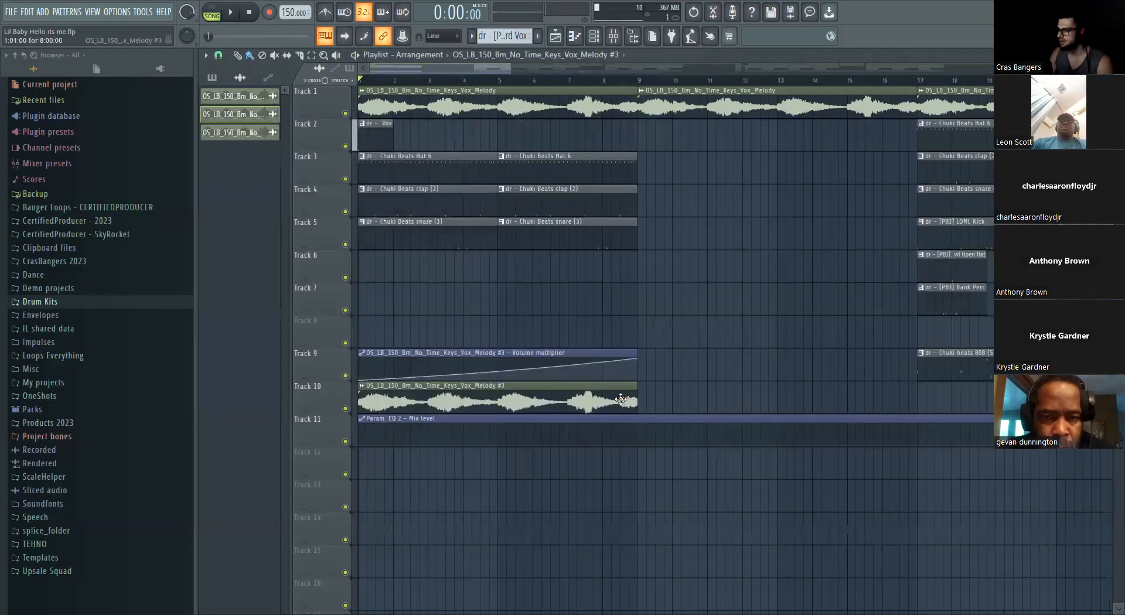
# Add Fruity Delay 2 to mixer insert 13 and create an automation clip for its mix level
pyautogui.scroll(-2, 592, 422)
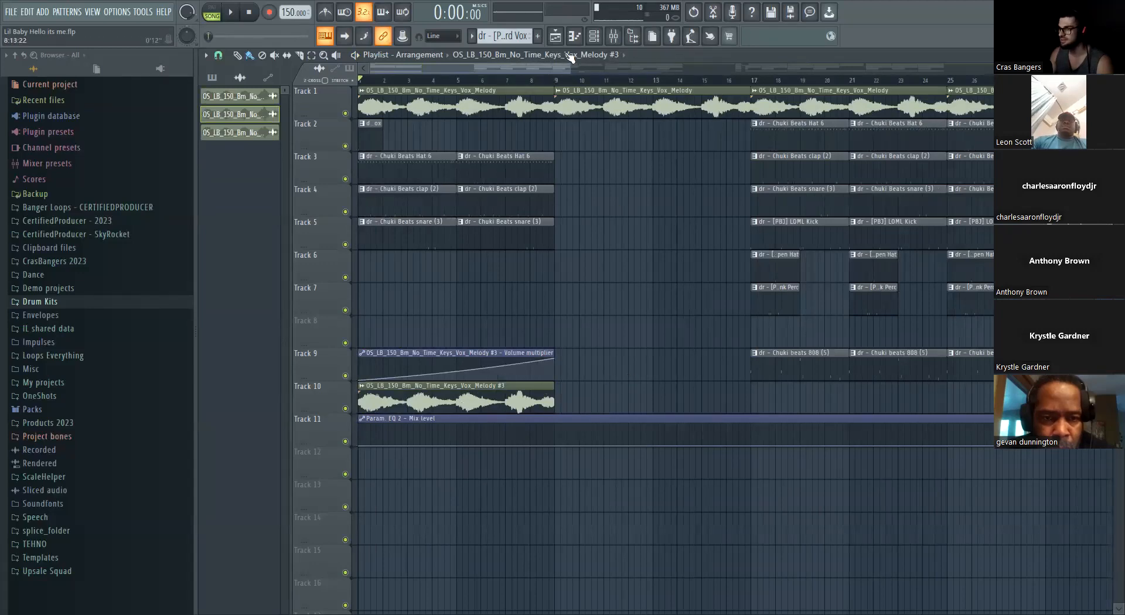
pyautogui.click(620, 38)
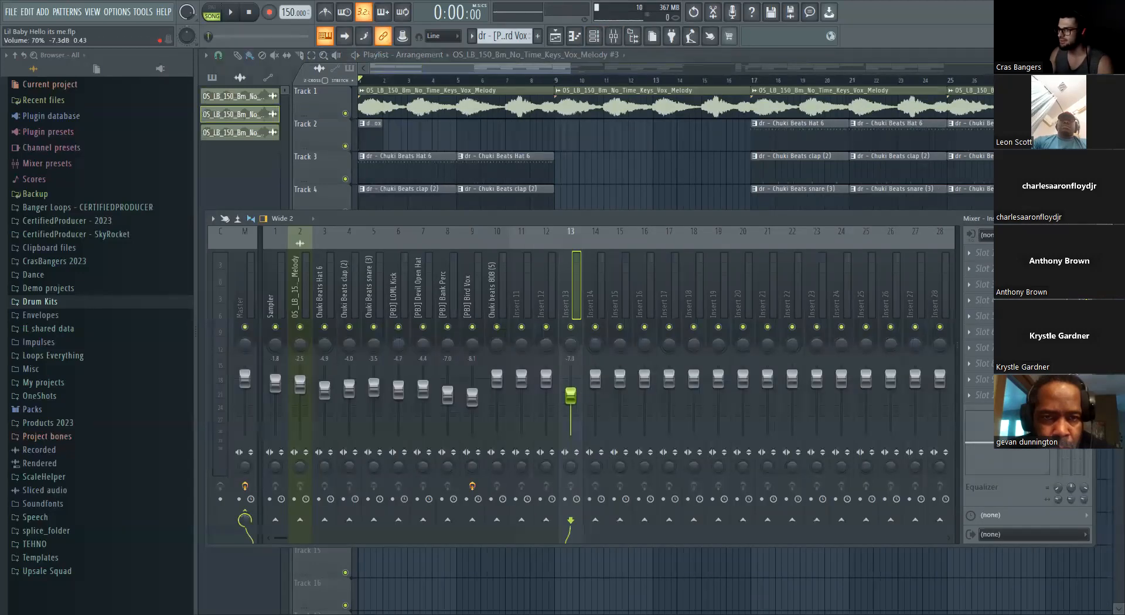
pyautogui.press('F12')
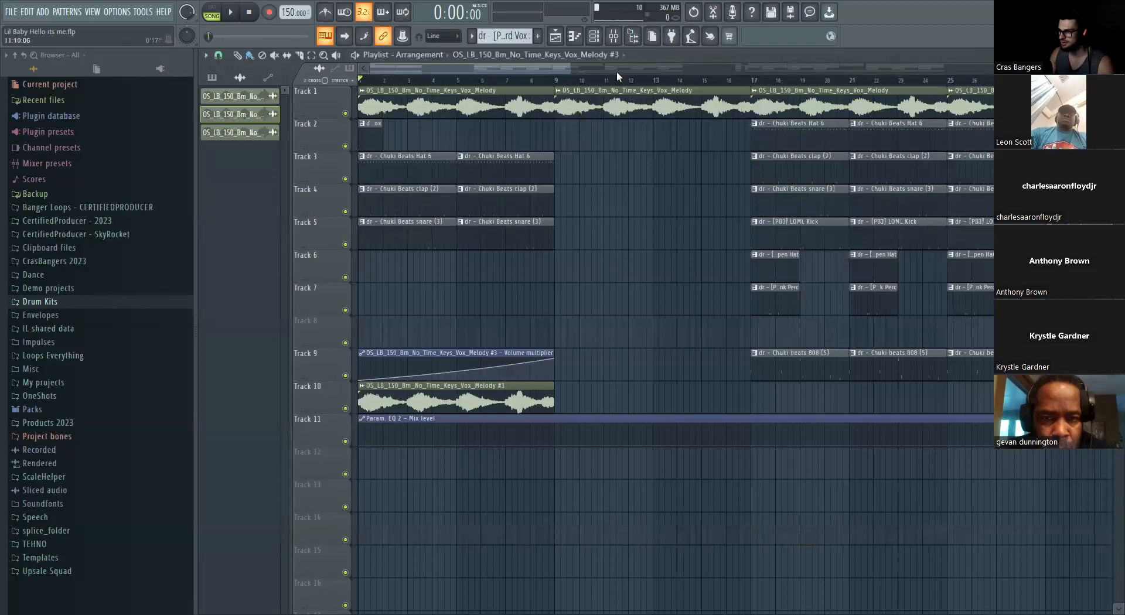
pyautogui.click(614, 37)
pyautogui.click(981, 249)
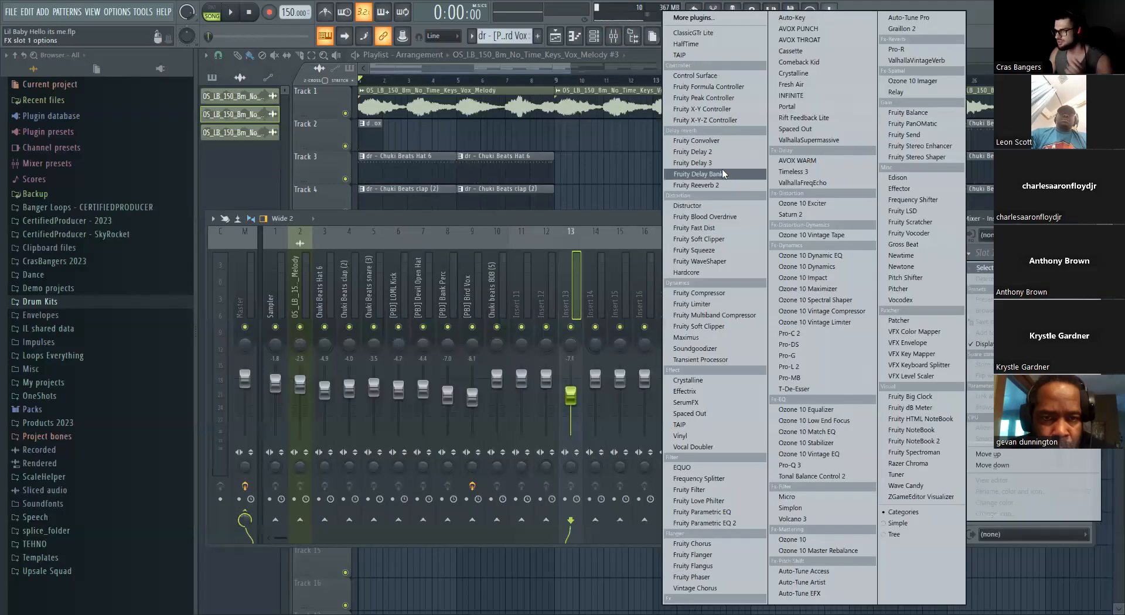
pyautogui.click(694, 151)
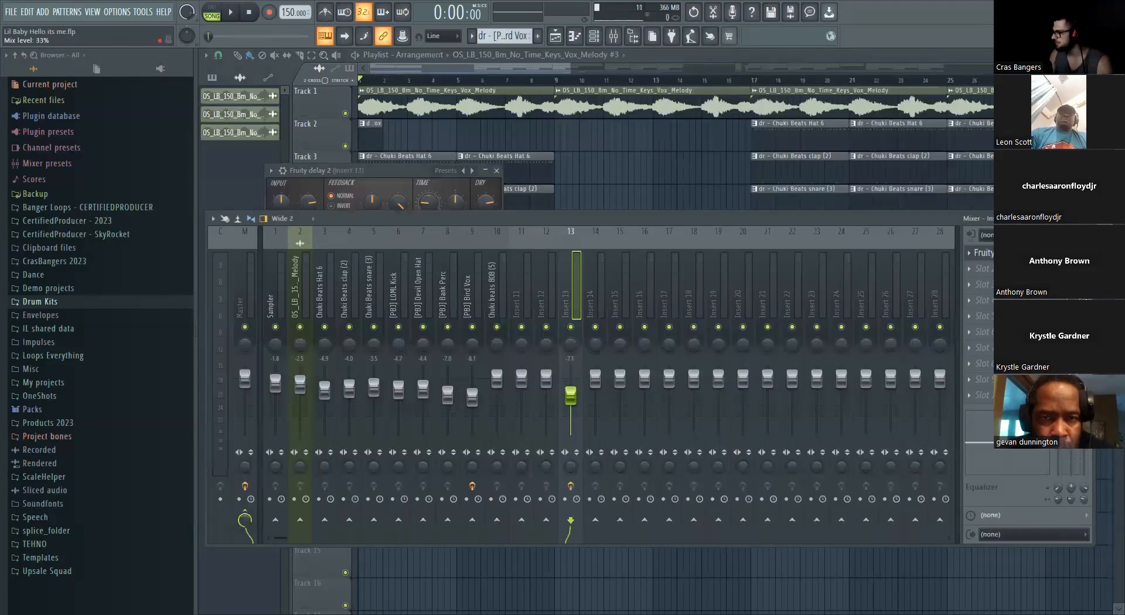
pyautogui.rightClick(1076, 252)
pyautogui.click(1067, 334)
# Shorten the Delay 2 mix level automation on Track 8 to end at bar 10, with both points at 0%
pyautogui.scroll(-2, 592, 271)
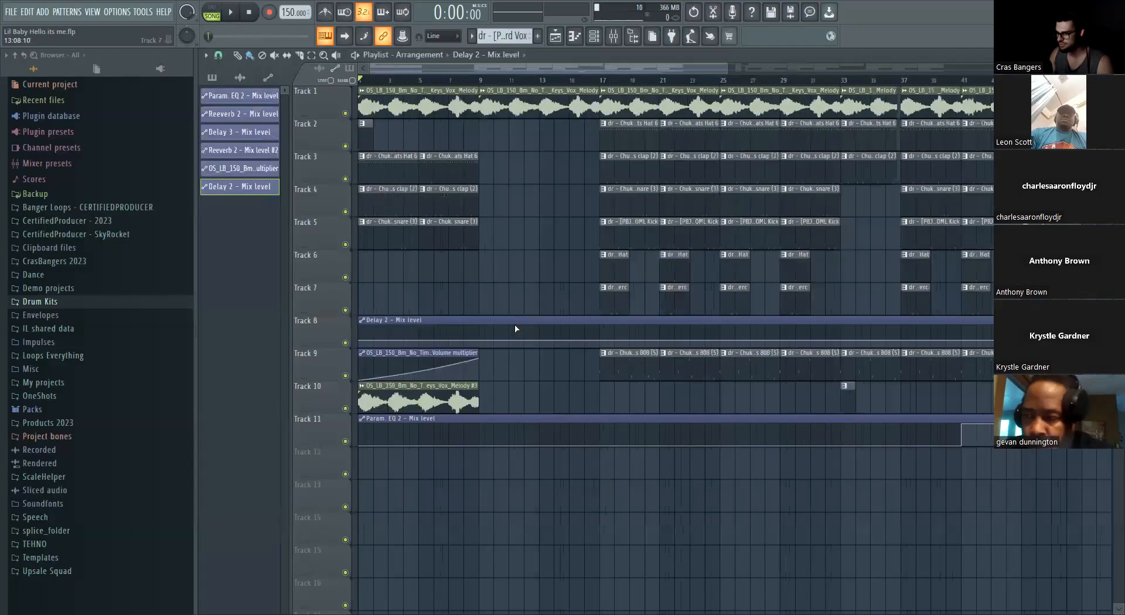
pyautogui.scroll(-4, 515, 325)
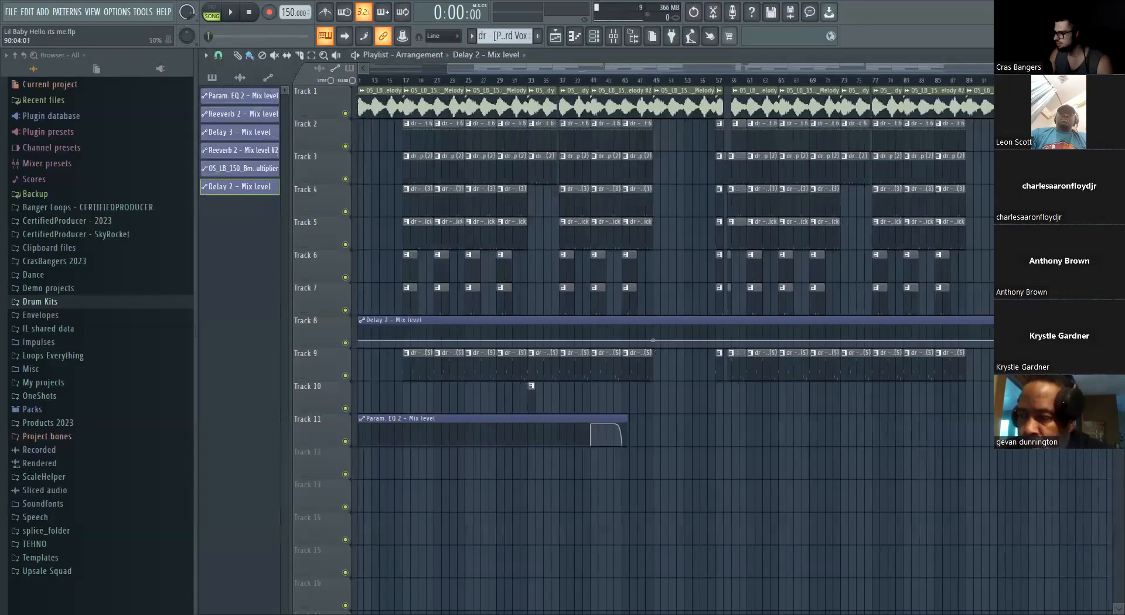
pyautogui.moveTo(1023, 341); pyautogui.dragTo(427, 359)
pyautogui.scroll(4, 361, 341)
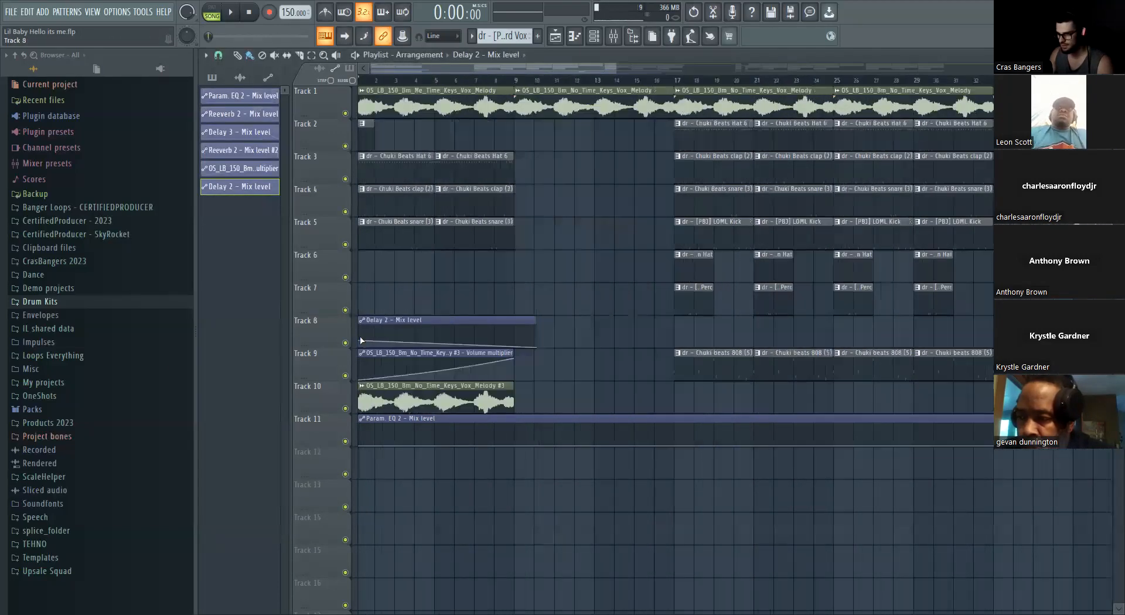
pyautogui.scroll(2, 373, 321)
pyautogui.scroll(3, 369, 347)
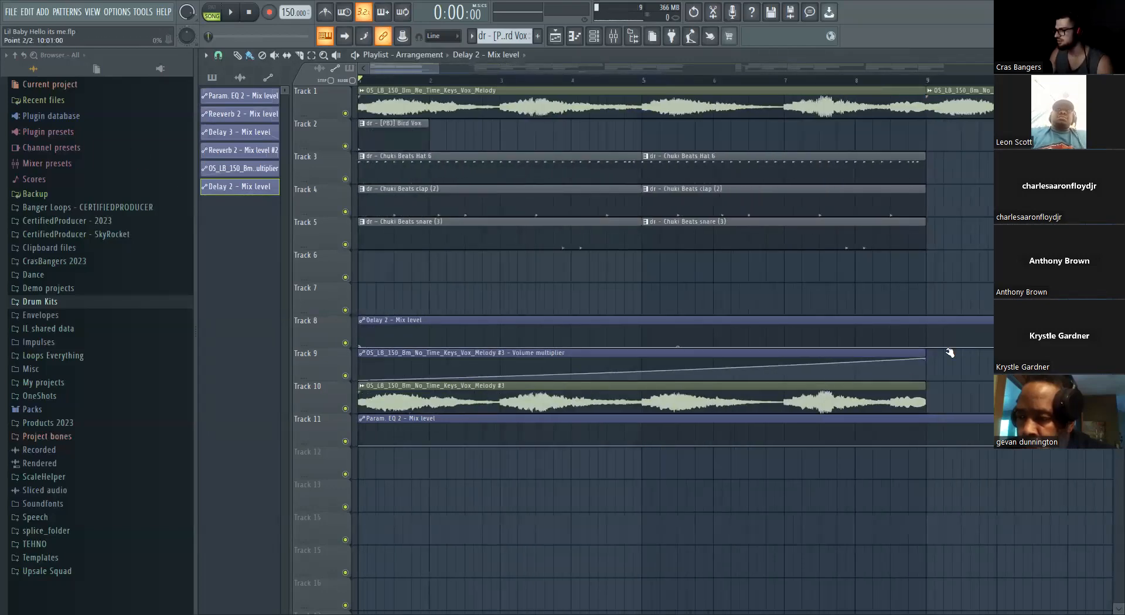
# Shape the Delay 2 mix level automation to rise from bar 8 to a peak at bar 9 and fall to 0% near bar 12
pyautogui.moveTo(949, 353); pyautogui.dragTo(890, 360)
pyautogui.moveTo(967, 317); pyautogui.dragTo(993, 319)
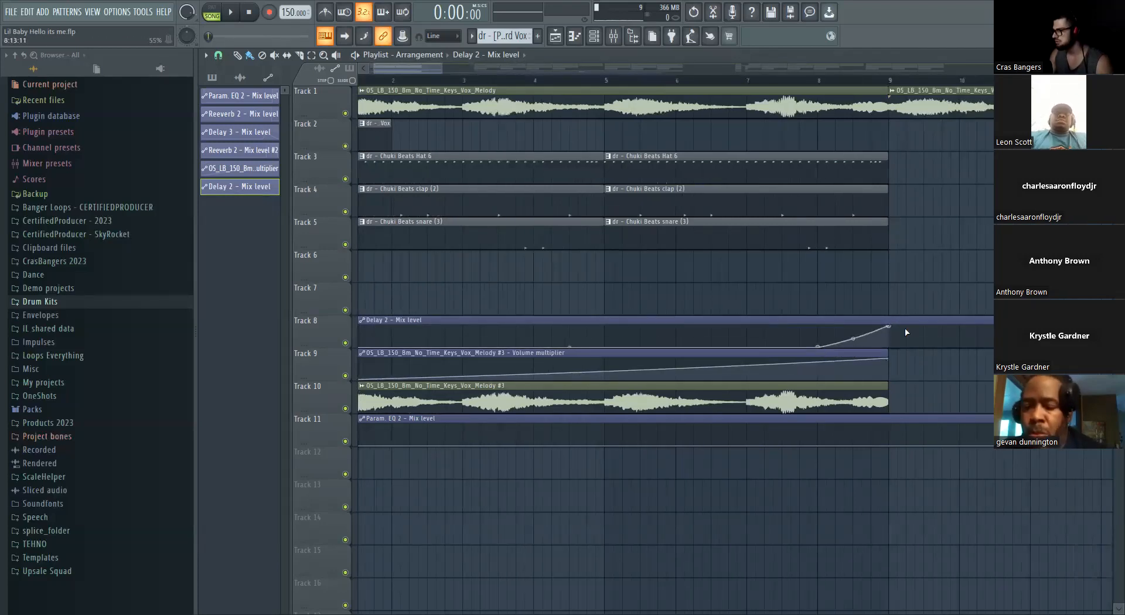
pyautogui.rightClick(921, 341)
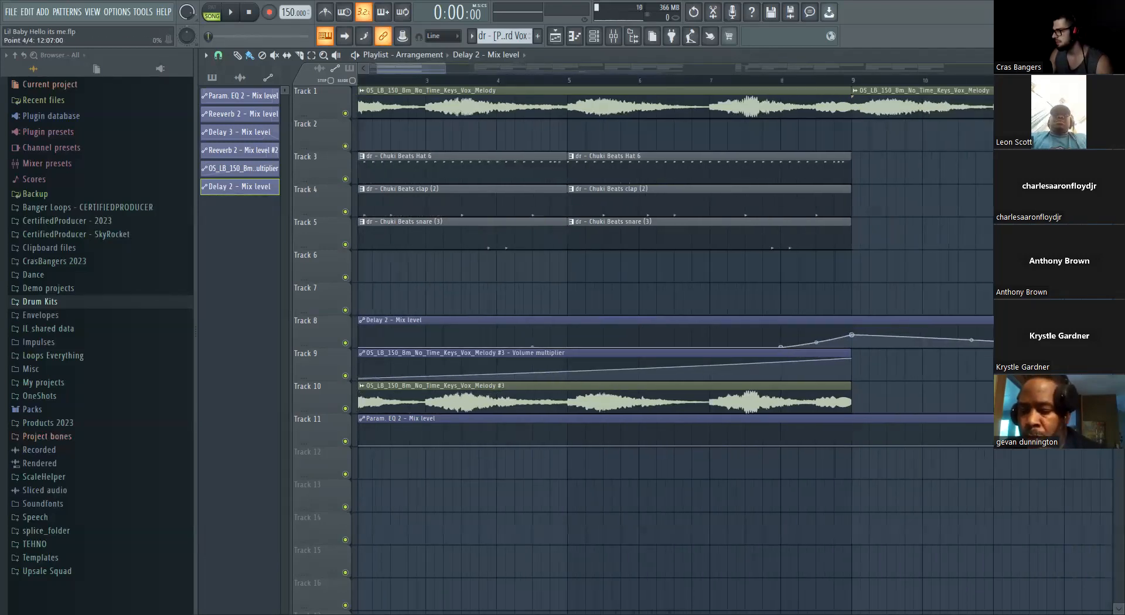
pyautogui.scroll(-2, 976, 389)
pyautogui.scroll(-3, 680, 233)
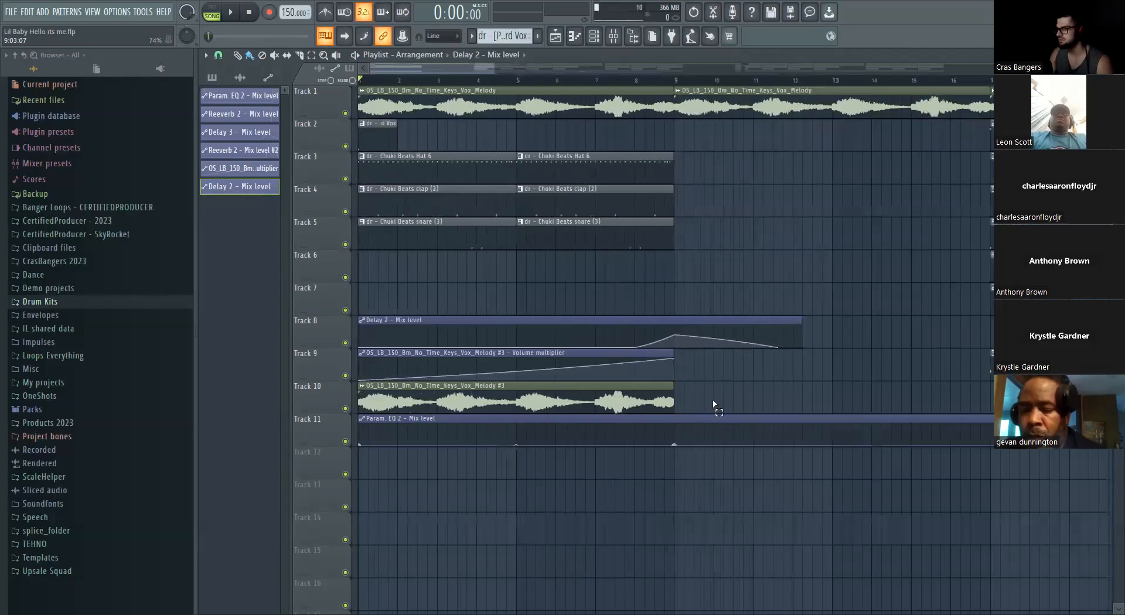
# Duplicate the pitched melody clip to bar 9 on Track 10 and play the arrangement from about bar 6
pyautogui.keyDown('ctrl'); pyautogui.click(599, 407); pyautogui.keyUp('ctrl')
pyautogui.hotkey('ctrl', 'b')
pyautogui.scroll(-2, 503, 87)
pyautogui.click(509, 82)
pyautogui.press('space')
pyautogui.scroll(-2, 570, 269)
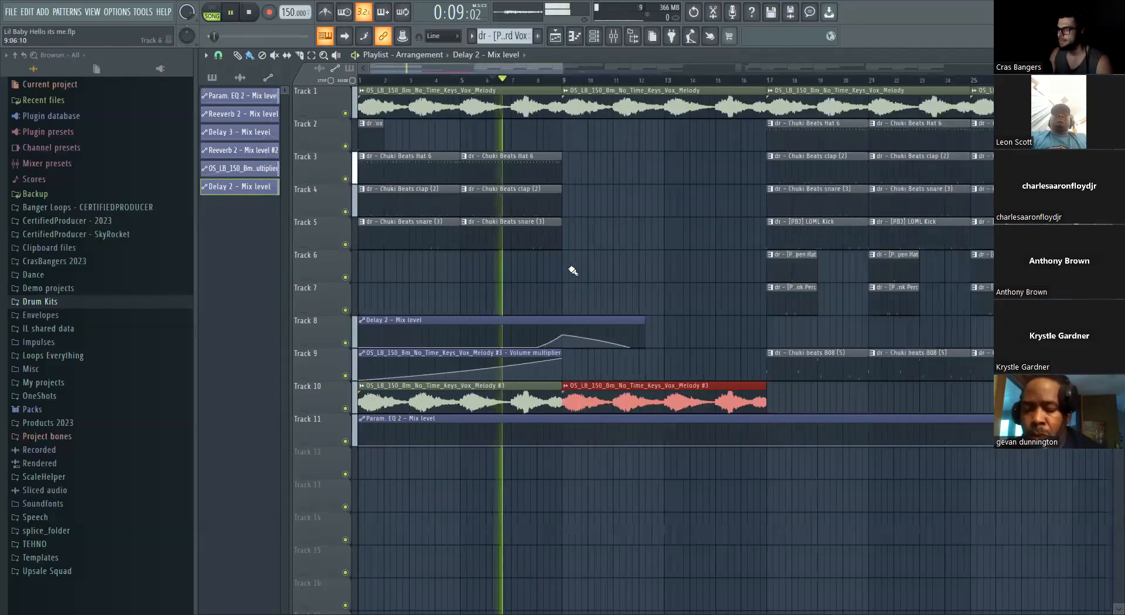
pyautogui.keyDown('ctrl'); pyautogui.click(605, 273); pyautogui.keyUp('ctrl')
pyautogui.scroll(1, 574, 309)
pyautogui.scroll(2, 577, 312)
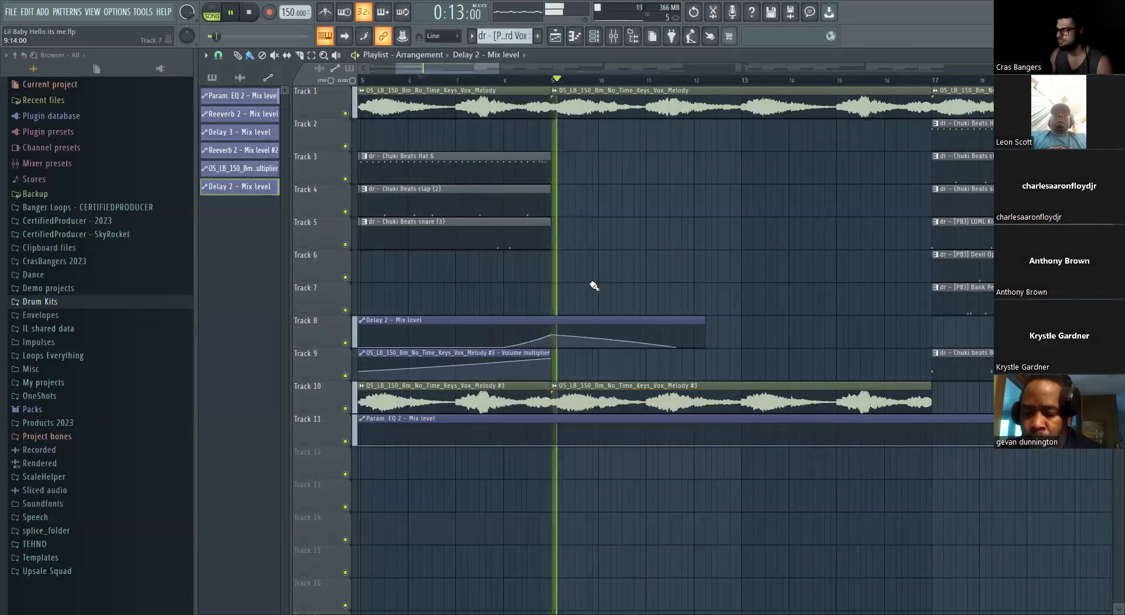
# Raise the volume of mixer insert 13 slightly and stop playback
pyautogui.click(614, 36)
pyautogui.press('space')
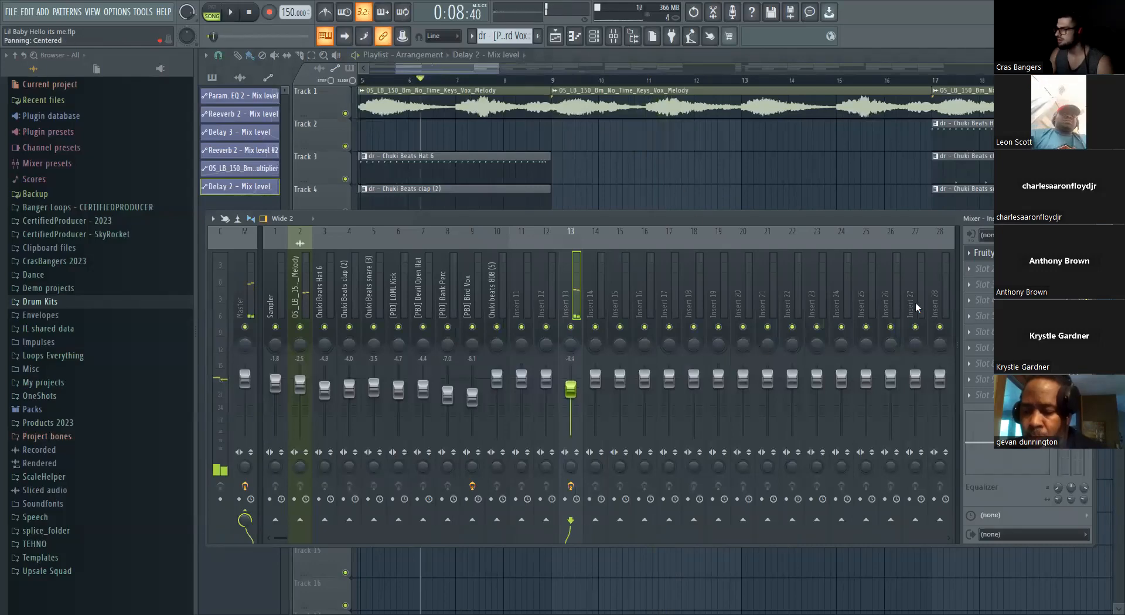
pyautogui.press('F9')
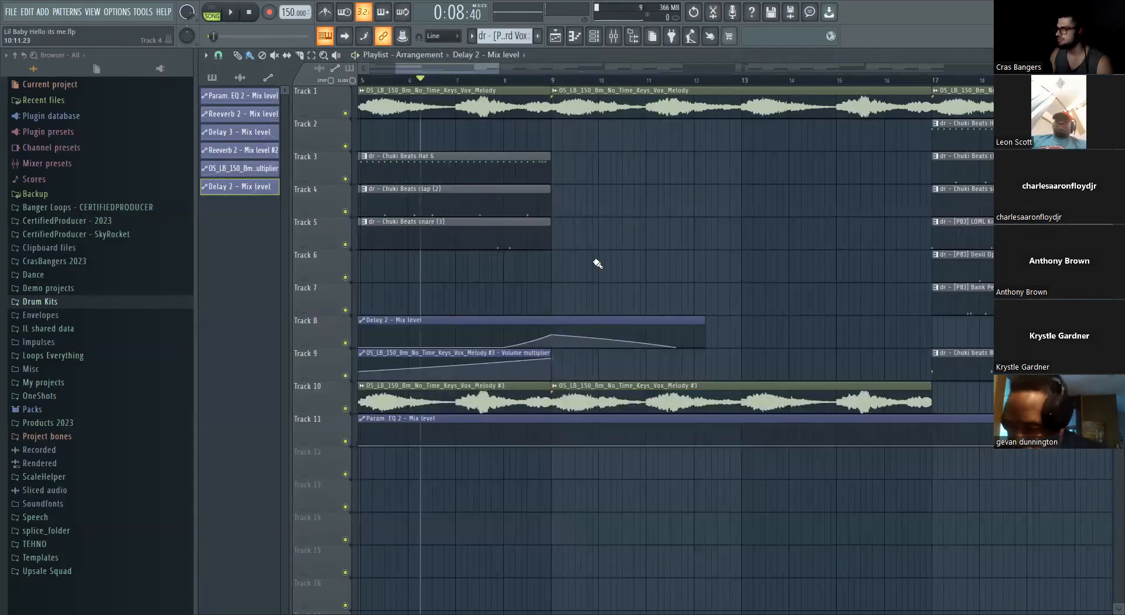
# Delete the original melody clip at bar 9 on Track 1 and play the transition while checking the mixer
pyautogui.rightClick(560, 108)
pyautogui.press('space')
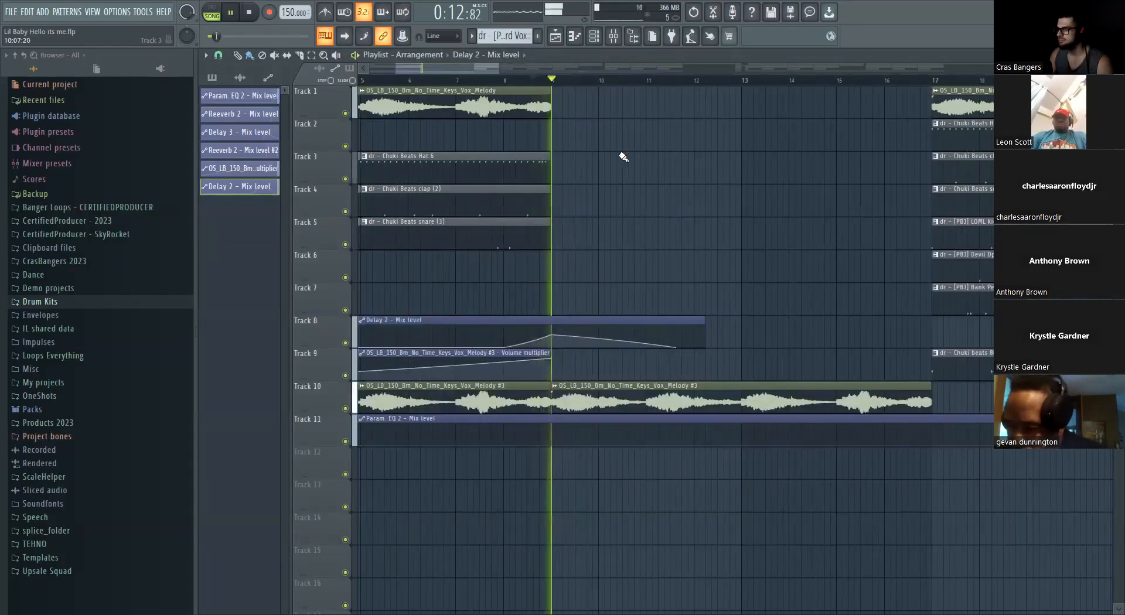
pyautogui.press('F9')
pyautogui.press('F9')
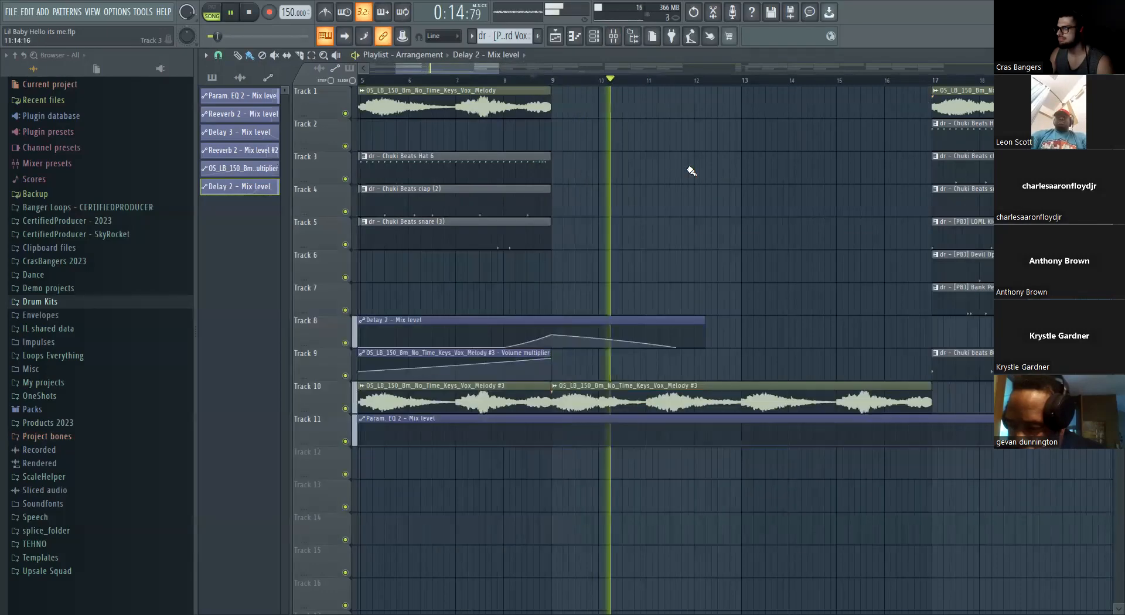
pyautogui.press('F9')
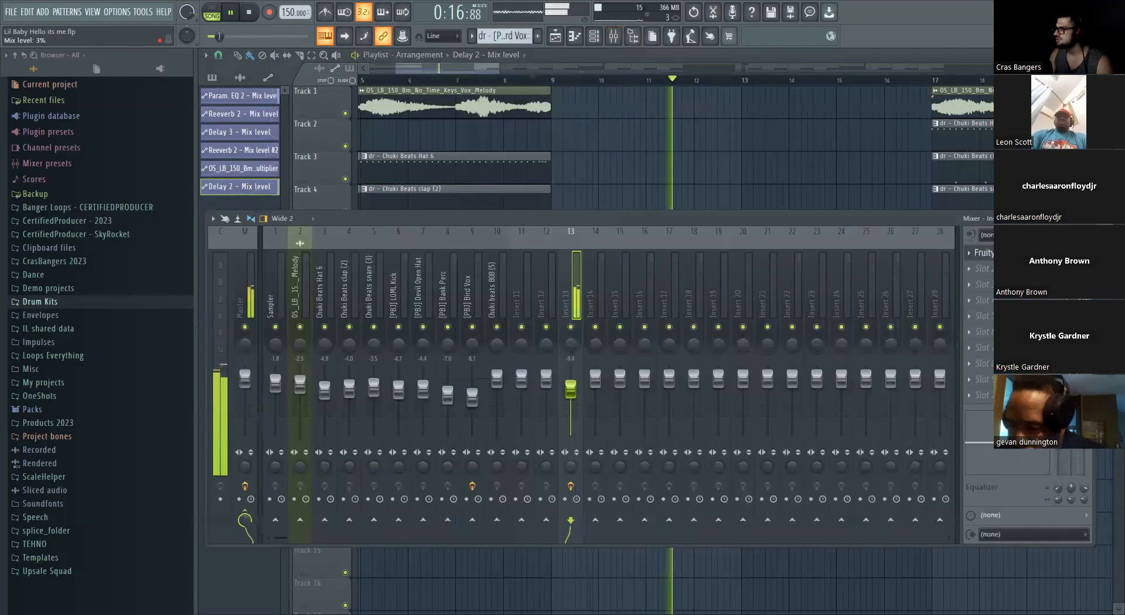
# Raise the bar 9 peak of the Delay 2 mix level automation and replay the transition from bar 8
pyautogui.press('space')
pyautogui.click(516, 80)
pyautogui.click(634, 37)
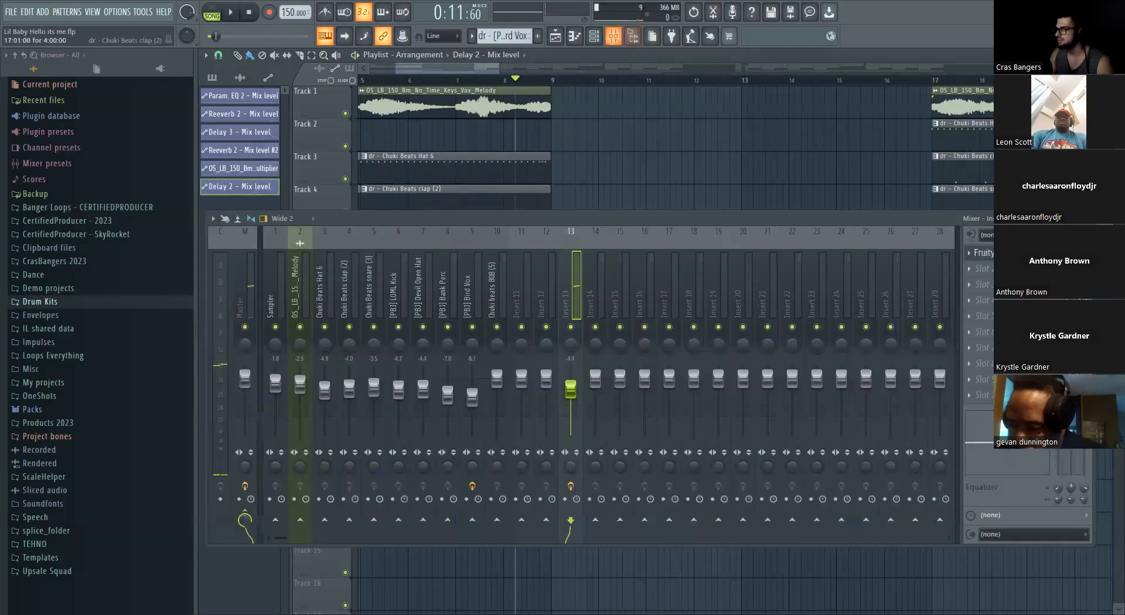
pyautogui.press('space')
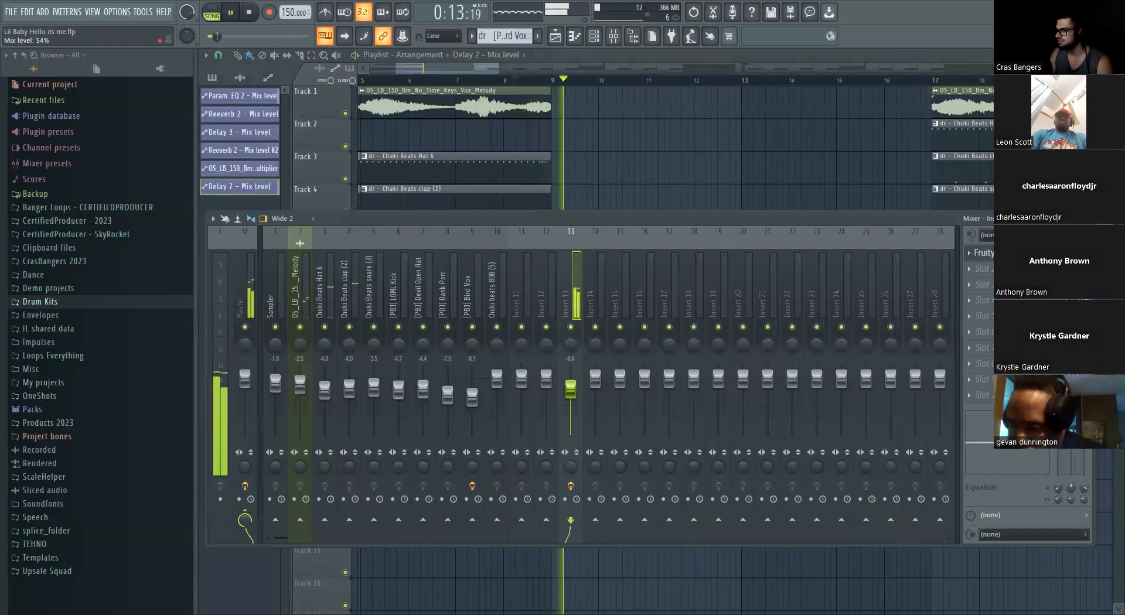
pyautogui.press('space')
pyautogui.press('F9')
pyautogui.press('space')
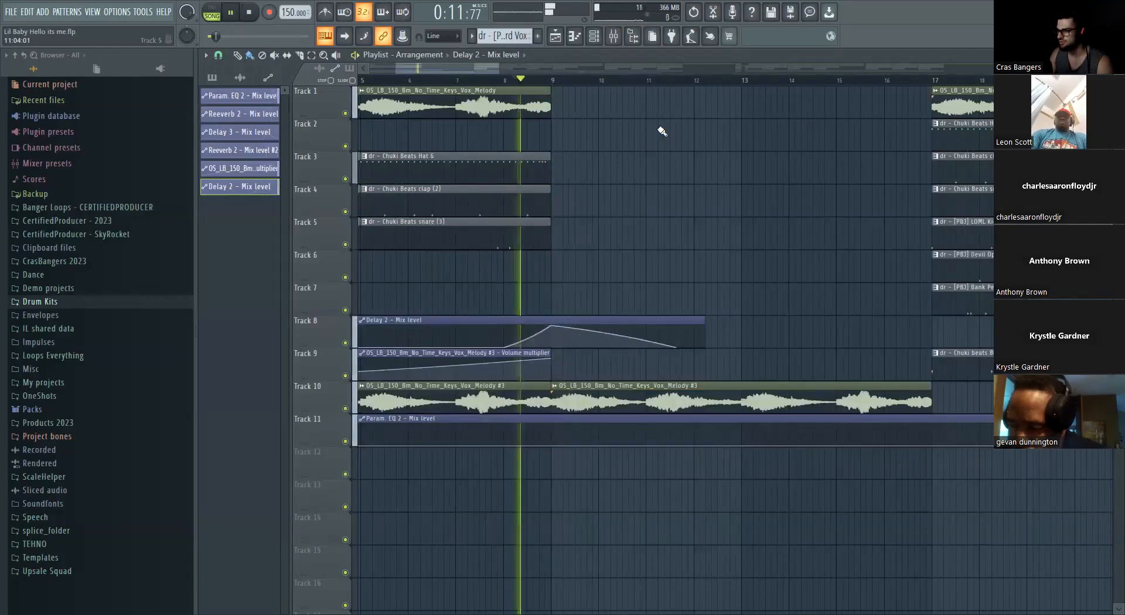
# Replace Fruity Delay 2 on mixer insert 13 with HalfTime and replay the transition
pyautogui.click(632, 36)
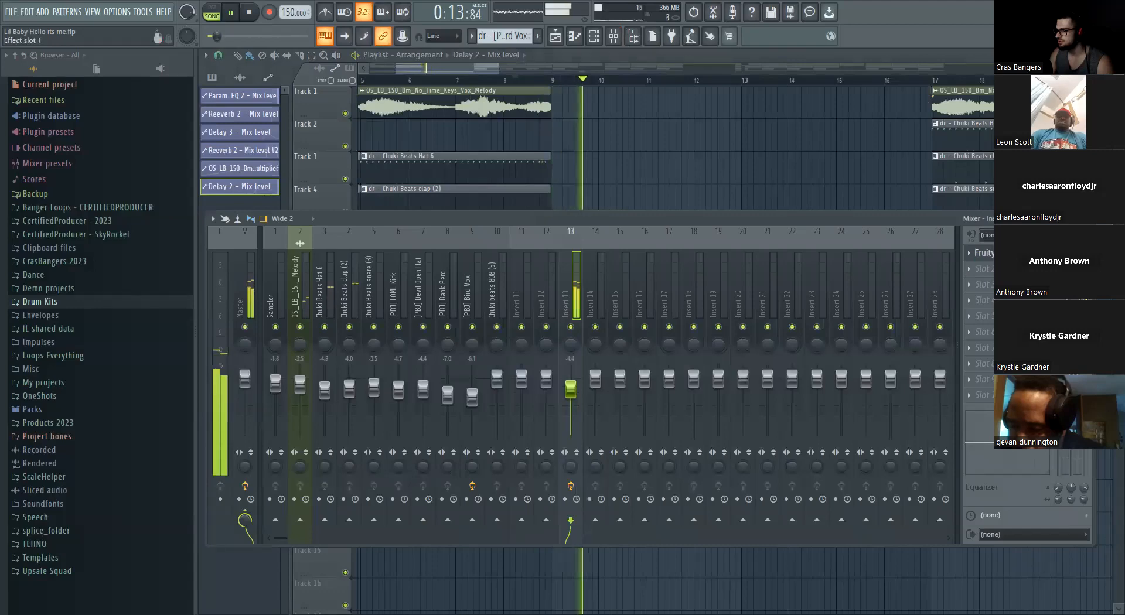
pyautogui.press('space')
pyautogui.click(969, 253)
pyautogui.moveTo(975, 272)
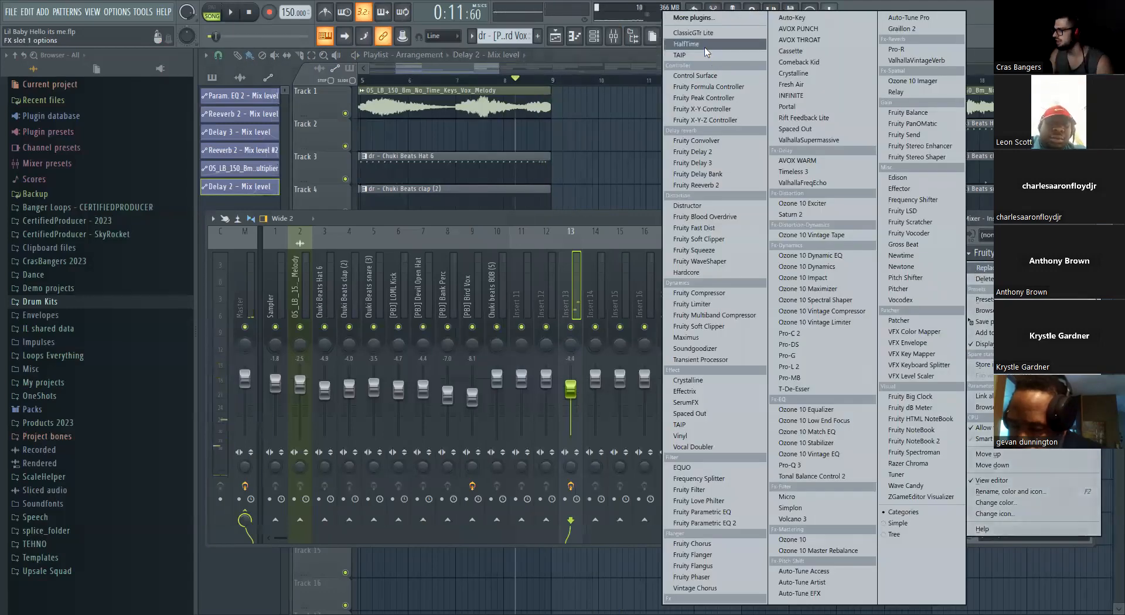
pyautogui.click(705, 48)
pyautogui.press('space')
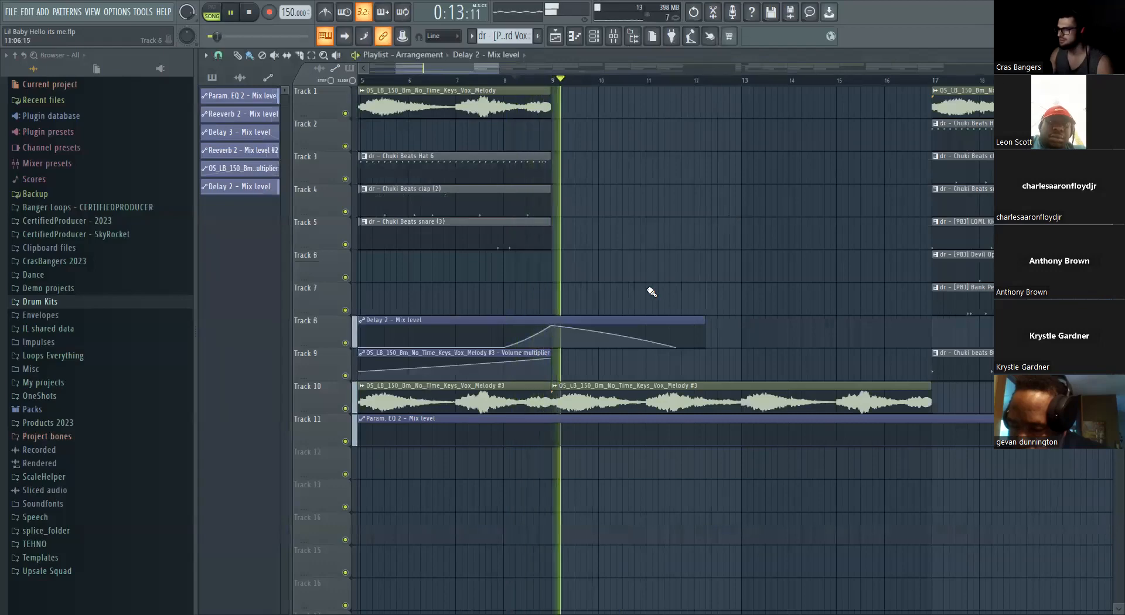
# Extend the mix level automation clip on Track 8 to about bar 22, holding 100% from bar 9 until a drop at bar 17
pyautogui.scroll(-1, 595, 383)
pyautogui.scroll(-2, 595, 385)
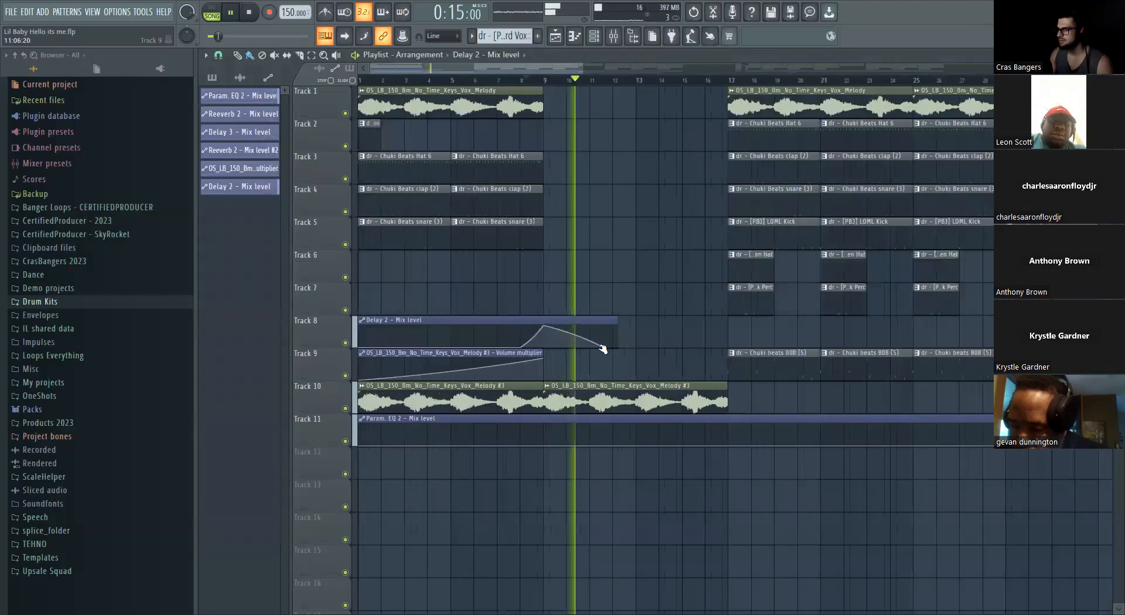
pyautogui.press('space')
pyautogui.moveTo(617, 320); pyautogui.dragTo(849, 322)
pyautogui.moveTo(607, 349); pyautogui.dragTo(751, 316)
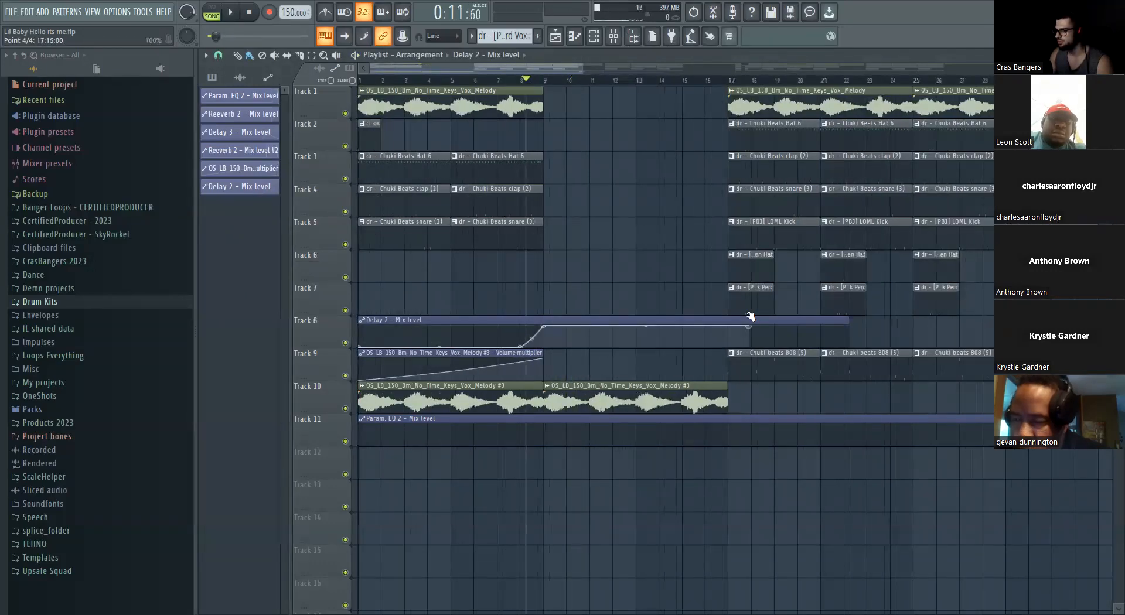
pyautogui.scroll(-2, 515, 246)
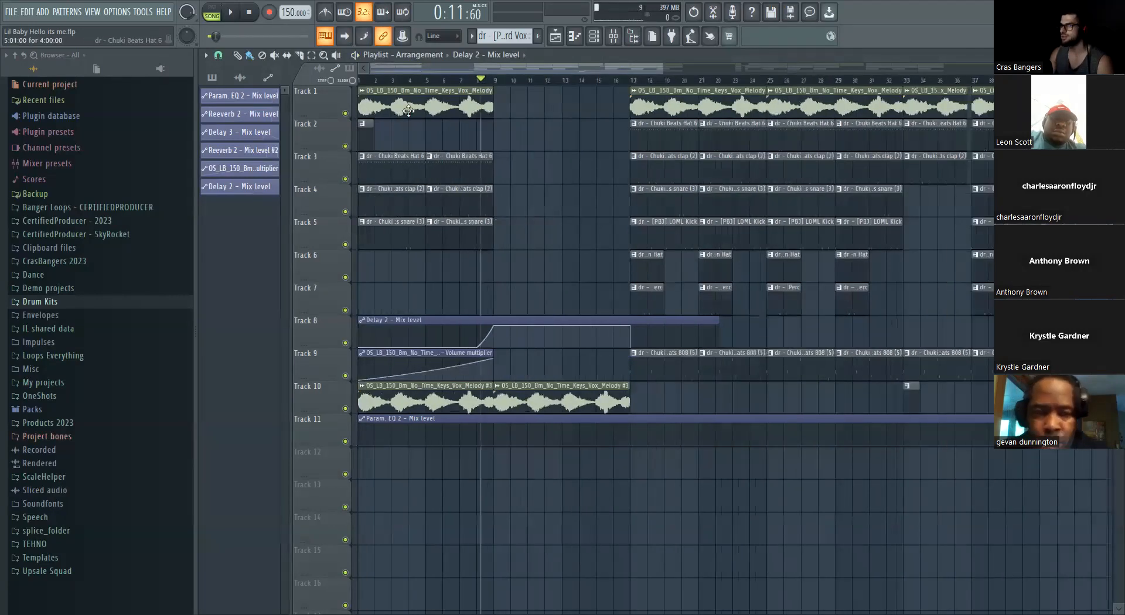
# Play the arrangement from bar 1 through the drop at bar 17 to check the intro transition
pyautogui.click(360, 80)
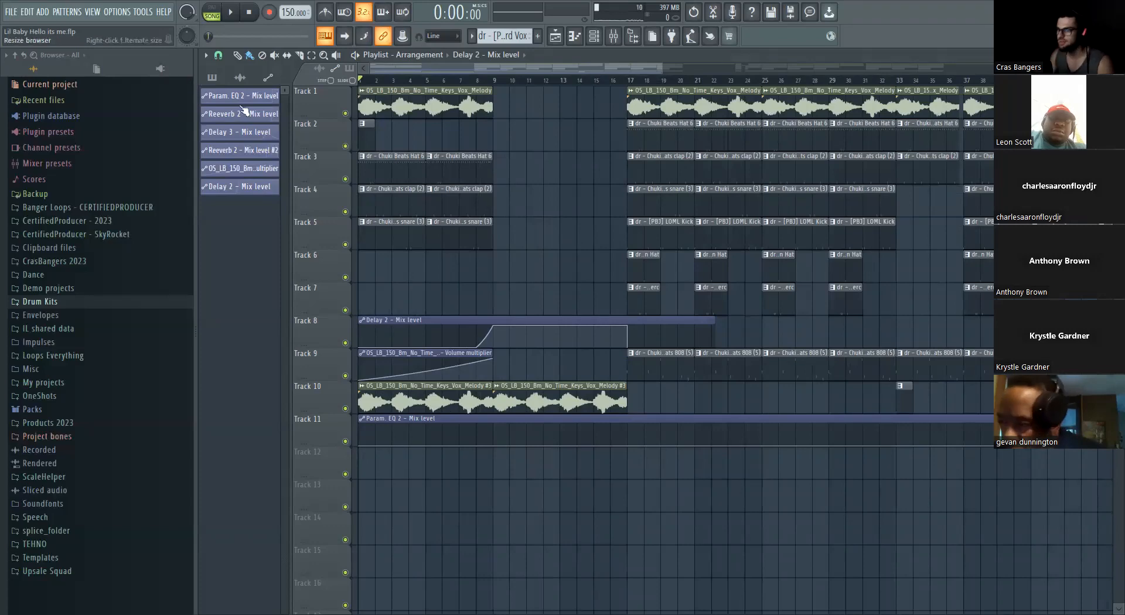
pyautogui.press('space')
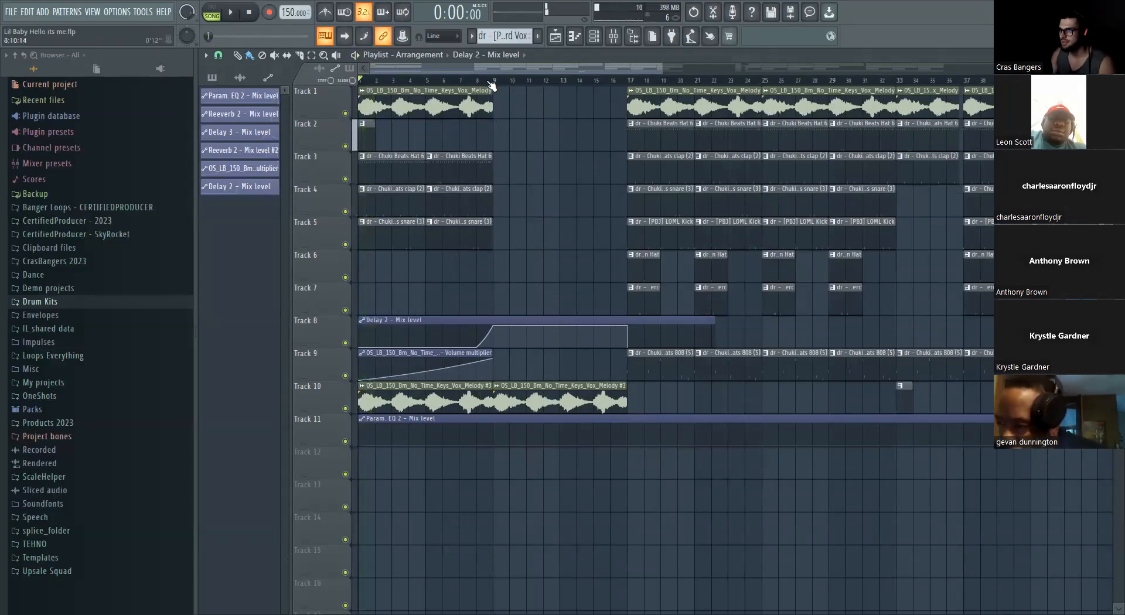
pyautogui.moveTo(497, 82); pyautogui.dragTo(132, 103)
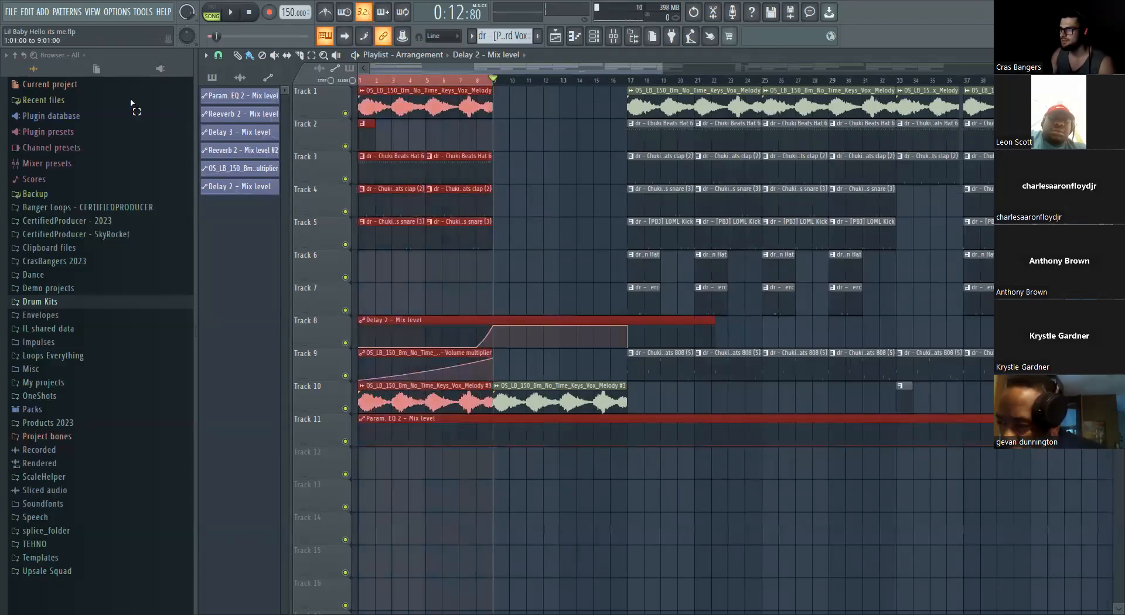
pyautogui.click(494, 82)
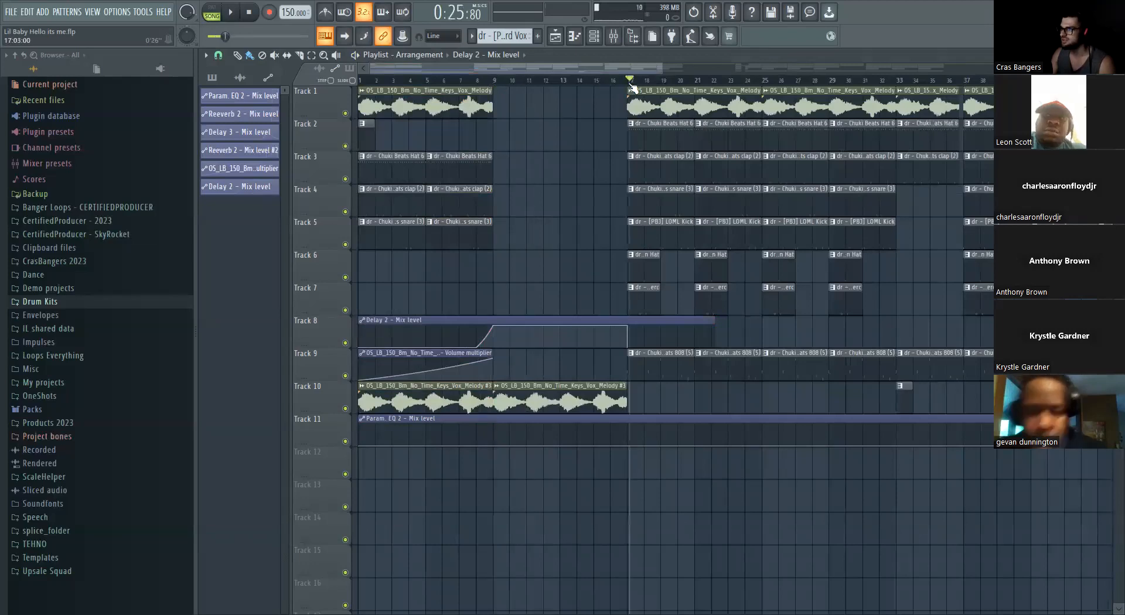
pyautogui.press('space')
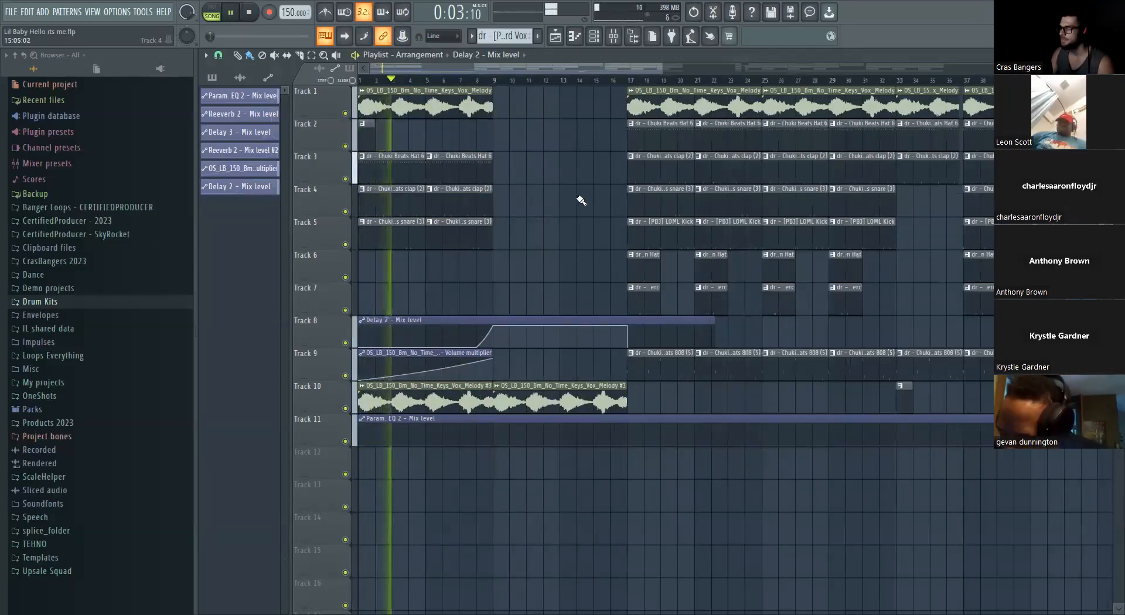
pyautogui.scroll(-1, 522, 222)
pyautogui.scroll(3, 522, 223)
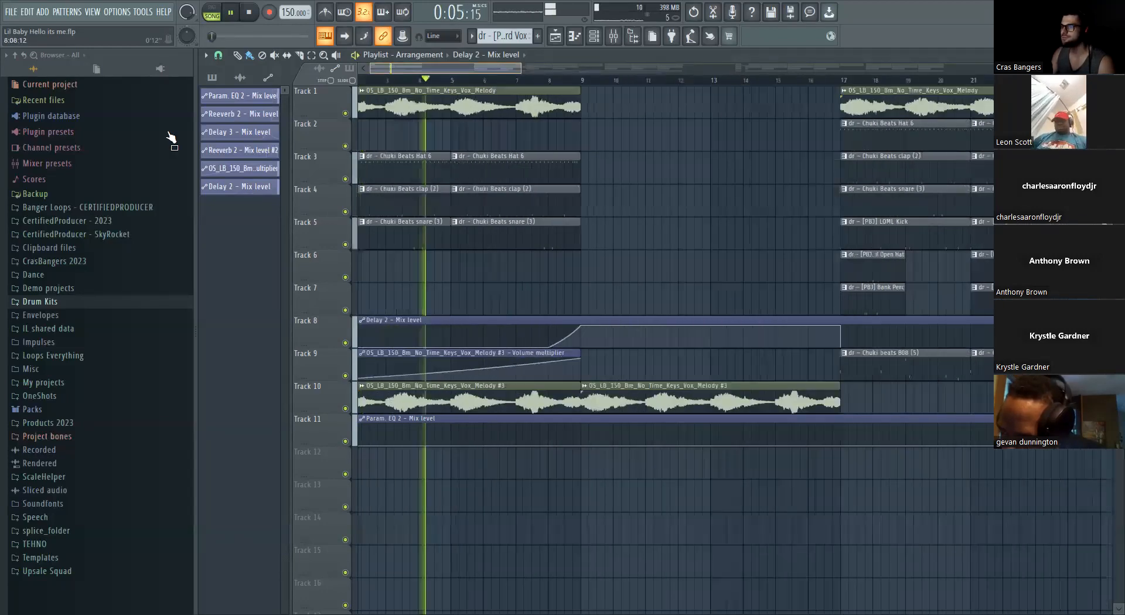
pyautogui.scroll(-2, 527, 276)
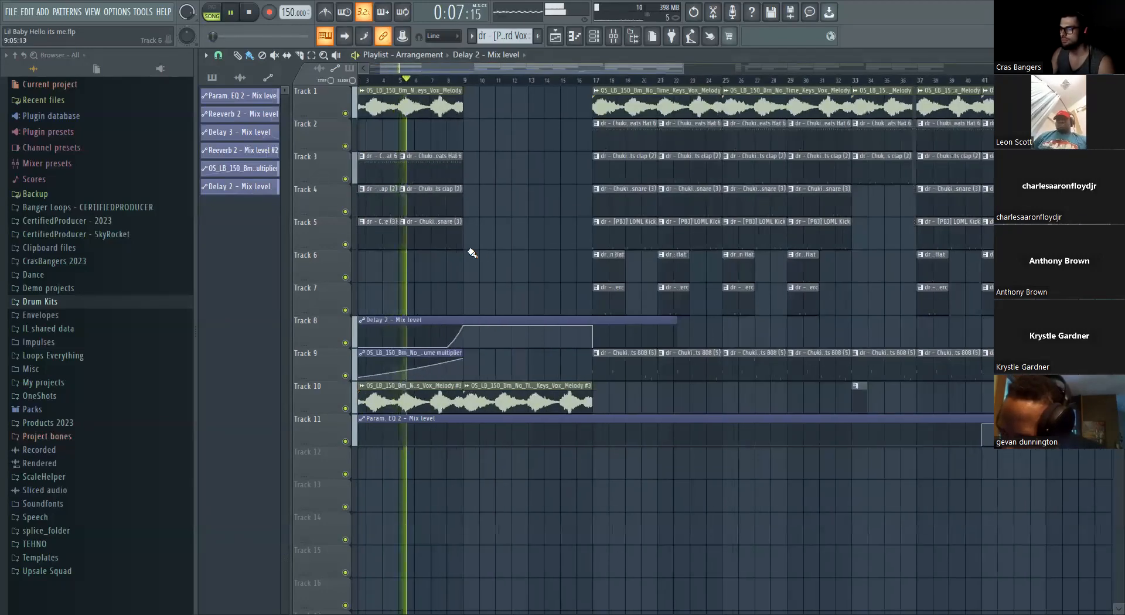
pyautogui.scroll(-1, 503, 117)
pyautogui.moveTo(504, 69); pyautogui.dragTo(491, 68)
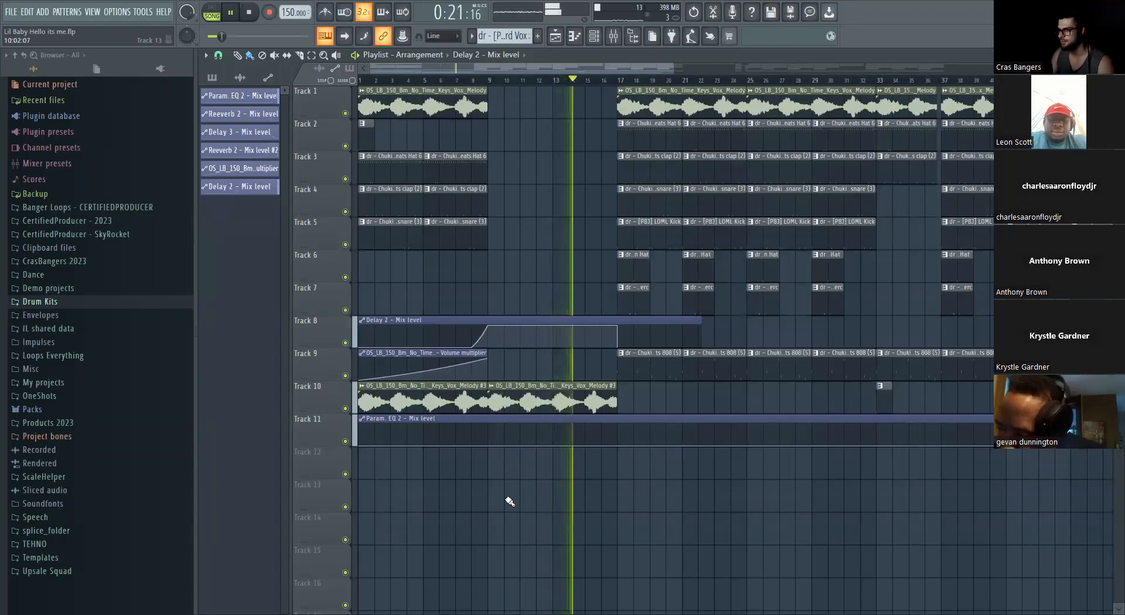
pyautogui.scroll(1, 504, 427)
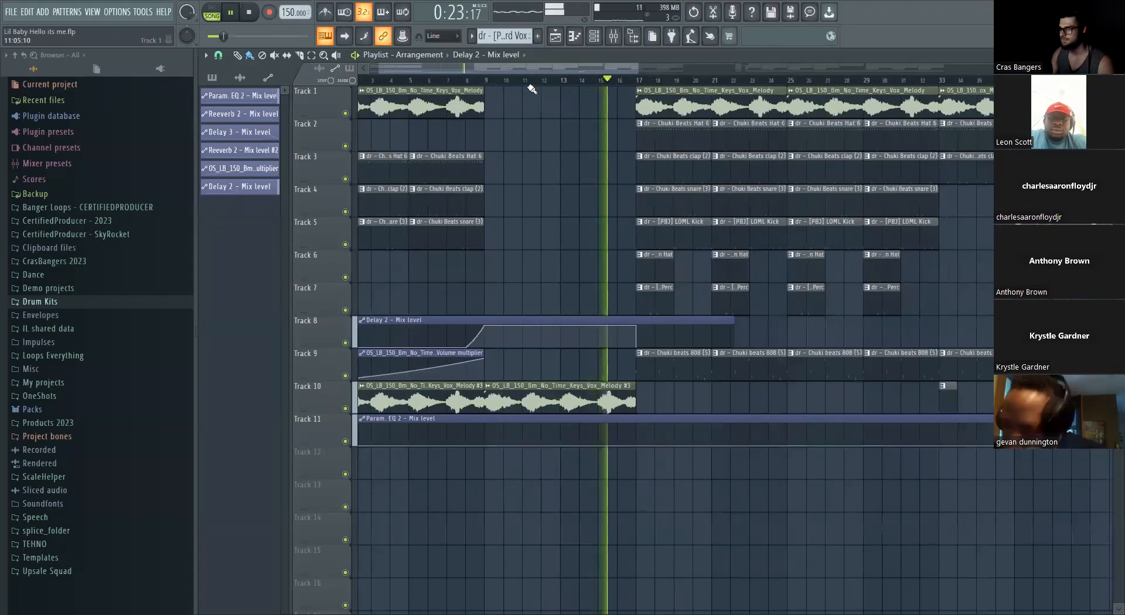
pyautogui.moveTo(521, 69); pyautogui.dragTo(232, 112)
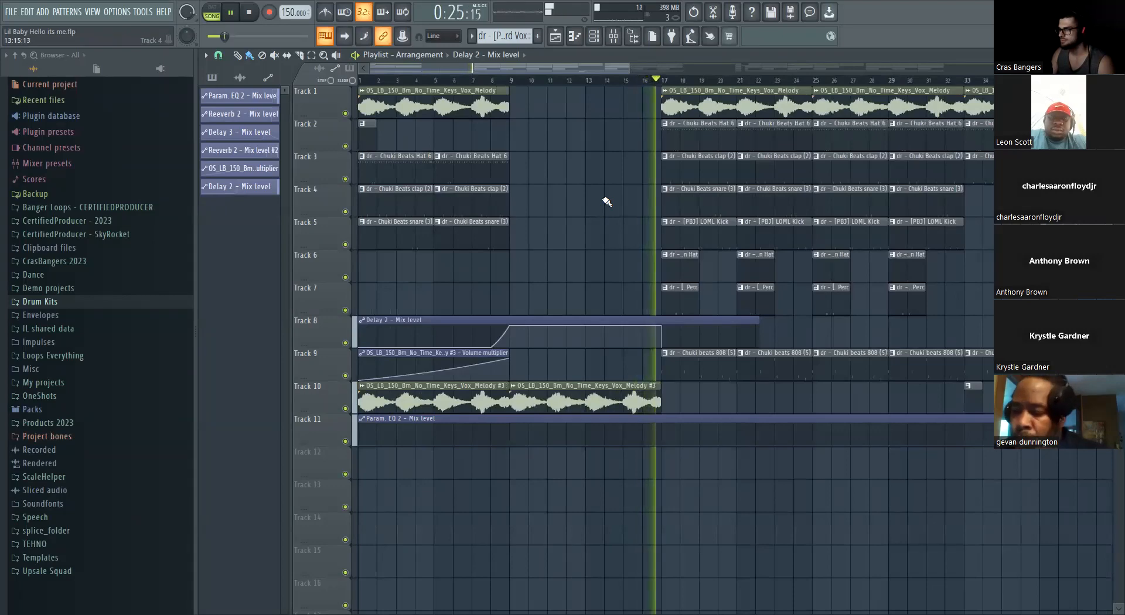
pyautogui.scroll(1, 507, 171)
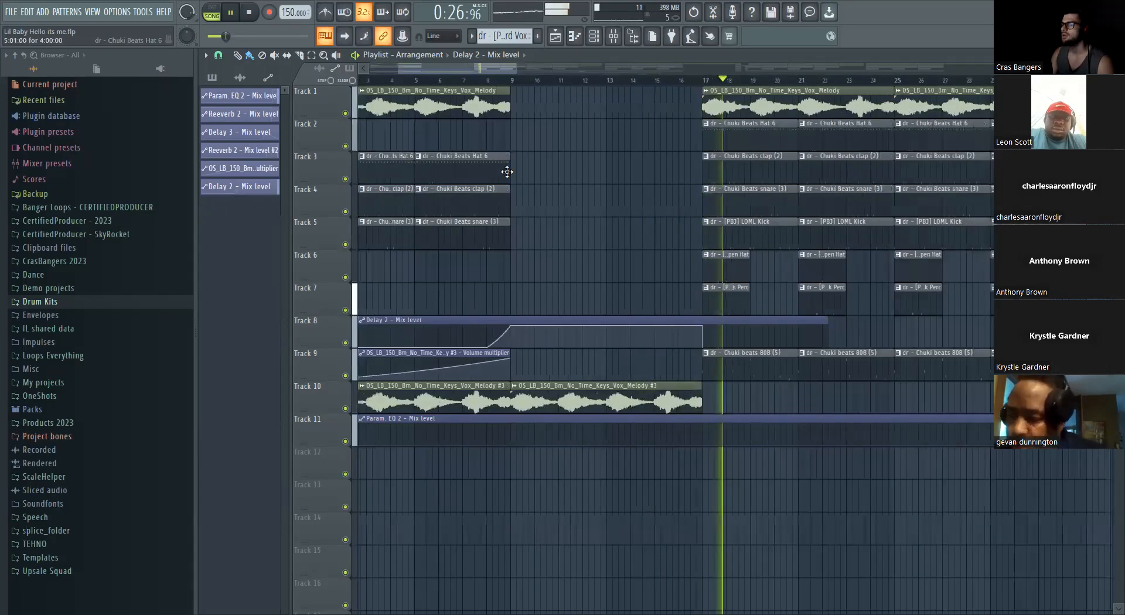
pyautogui.moveTo(521, 68); pyautogui.dragTo(175, 89)
pyautogui.press('space')
# Render the Chuki Beats Hat 6, Chuki Beats clap (2) and LOML Kick patterns as audio clips
pyautogui.click(212, 78)
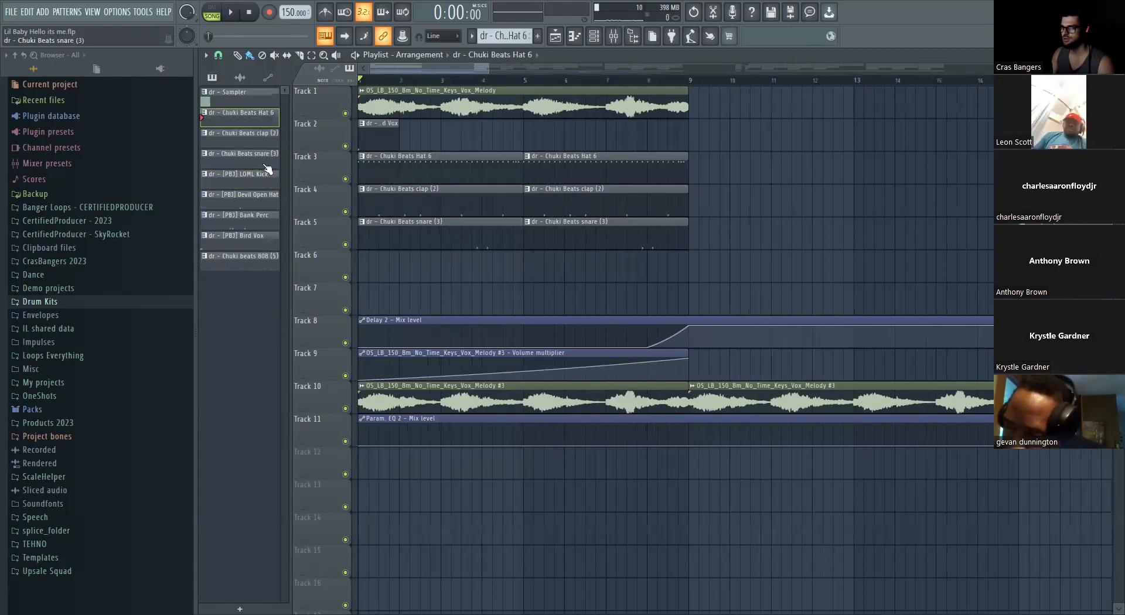
pyautogui.click(264, 186)
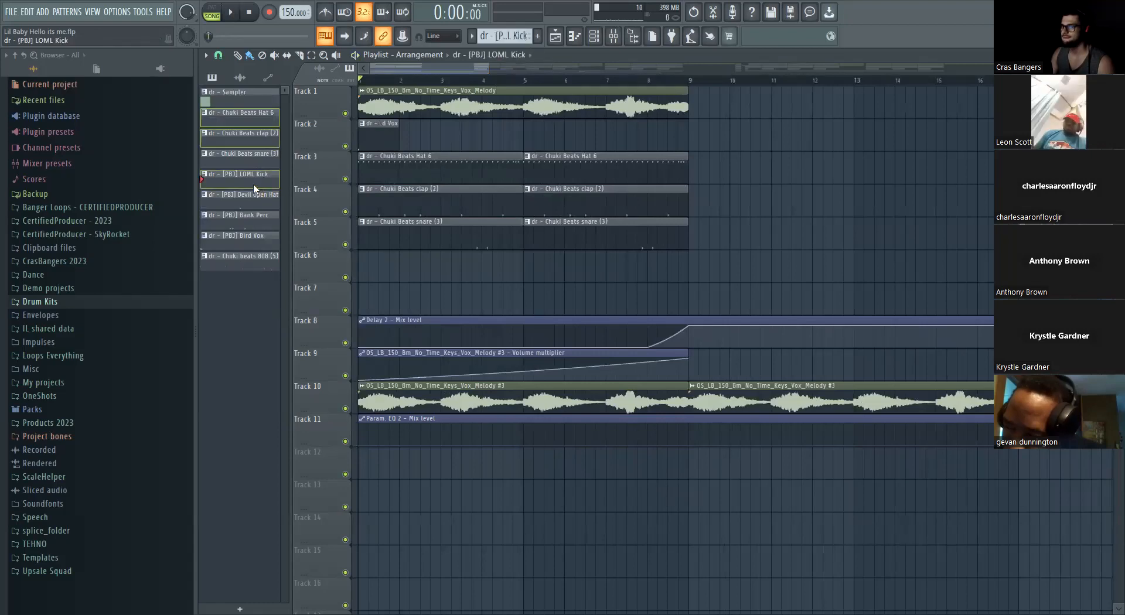
pyautogui.rightClick(259, 188)
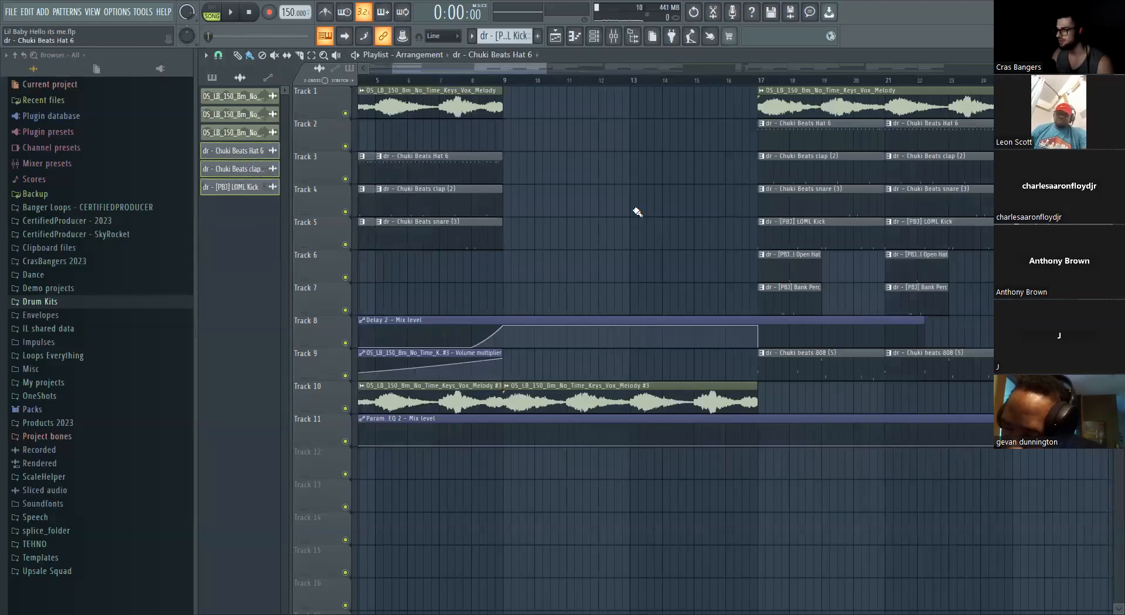
# Place the rendered hat, clap and kick audio clips on Tracks 4 to 6 from bar 13 to bar 17
pyautogui.click(660, 218)
pyautogui.scroll(-1, 660, 219)
pyautogui.scroll(3, 579, 206)
pyautogui.moveTo(577, 205); pyautogui.dragTo(701, 240)
pyautogui.click(643, 148)
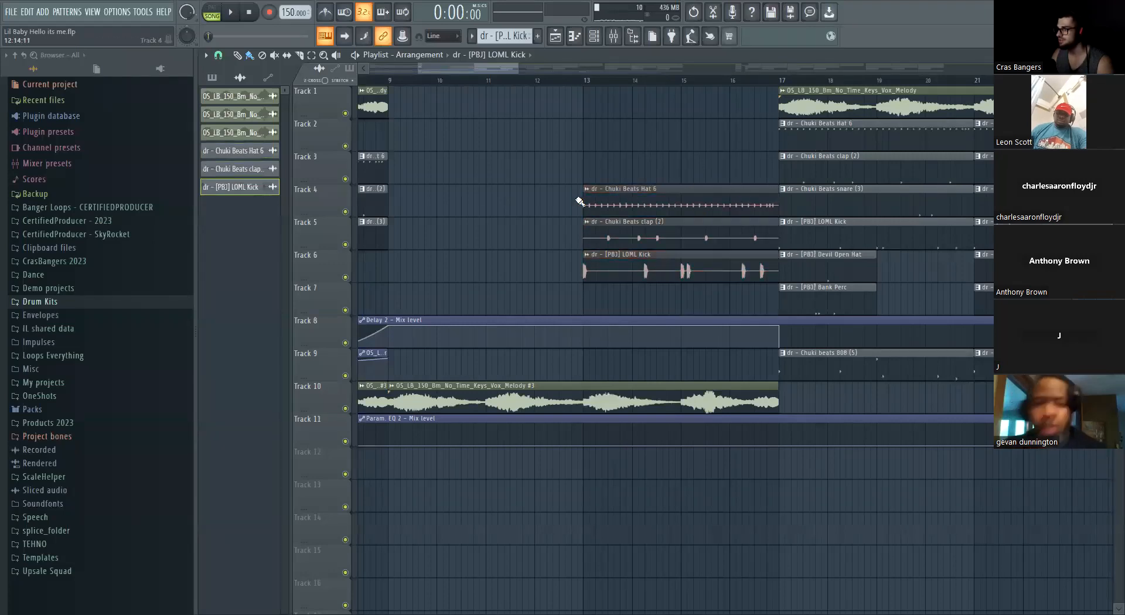
# Create volume automation for the hat, clap and kick audio clips, each ramping up from bar 13 to bar 17
pyautogui.click(587, 189)
pyautogui.moveTo(720, 284)
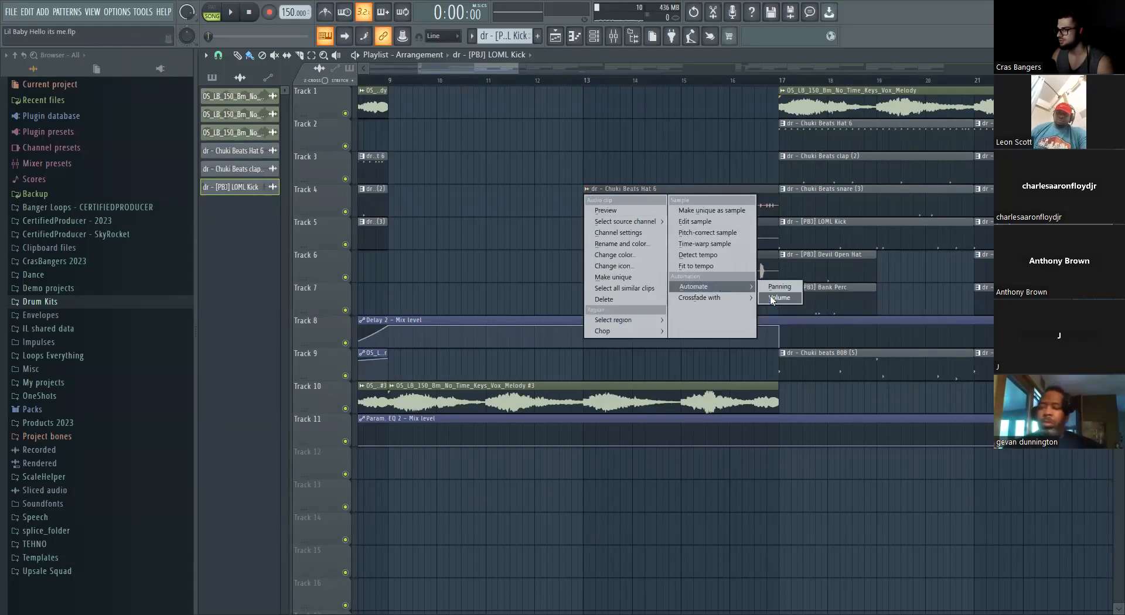
pyautogui.click(779, 287)
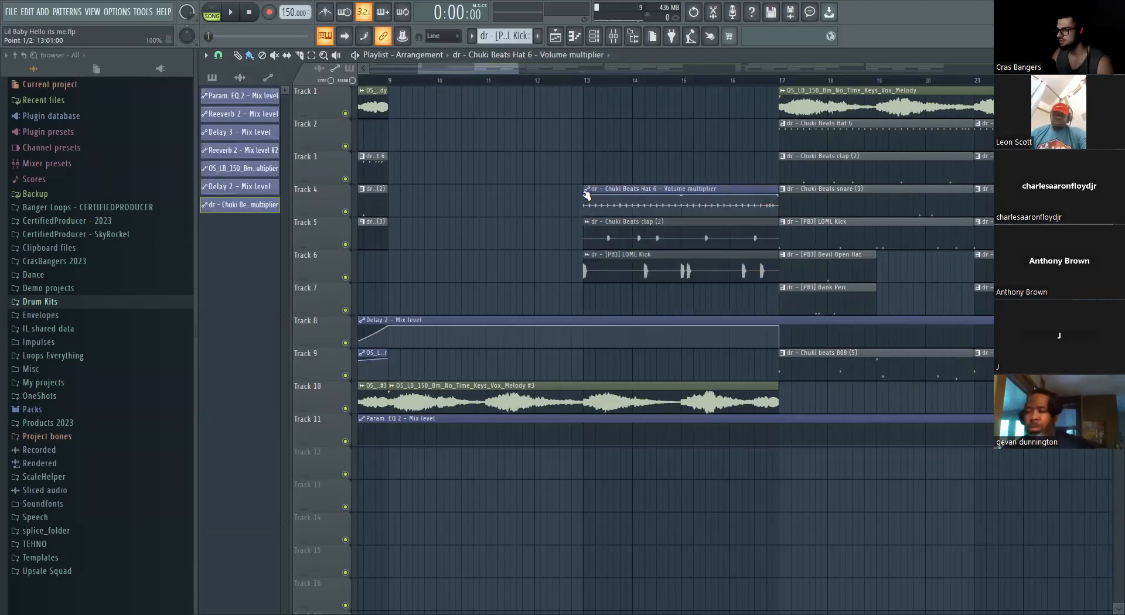
pyautogui.click(585, 223)
pyautogui.click(779, 331)
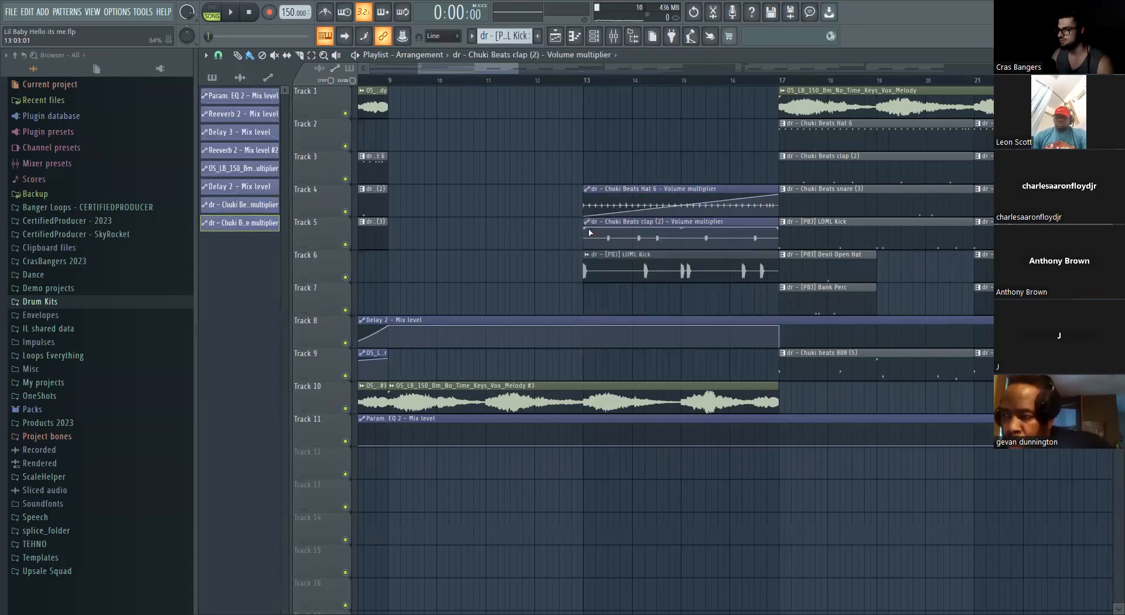
pyautogui.click(585, 258)
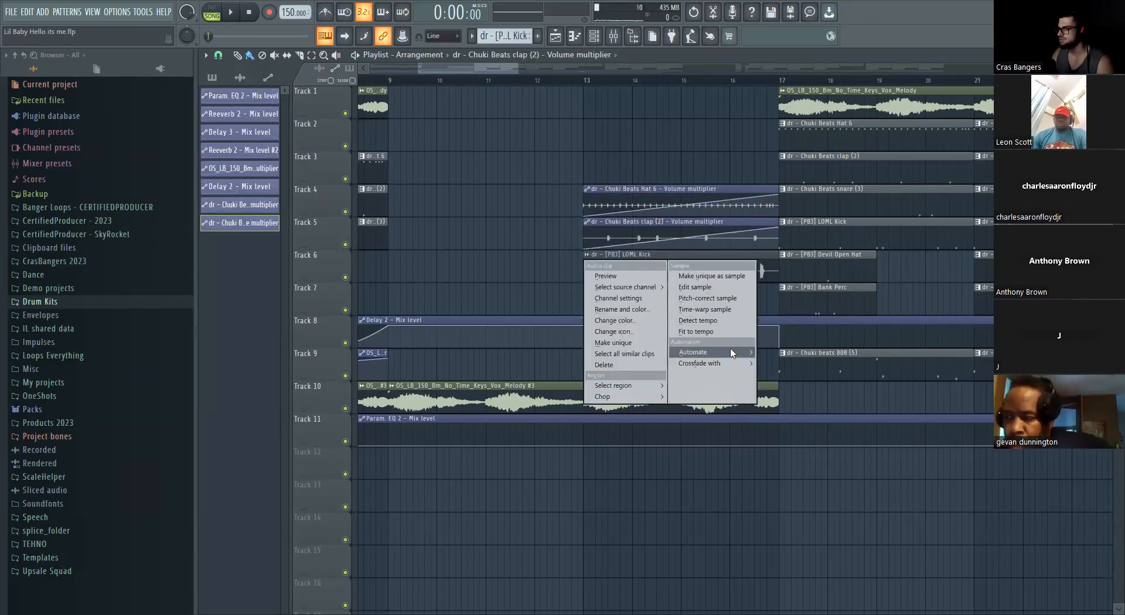
pyautogui.click(780, 363)
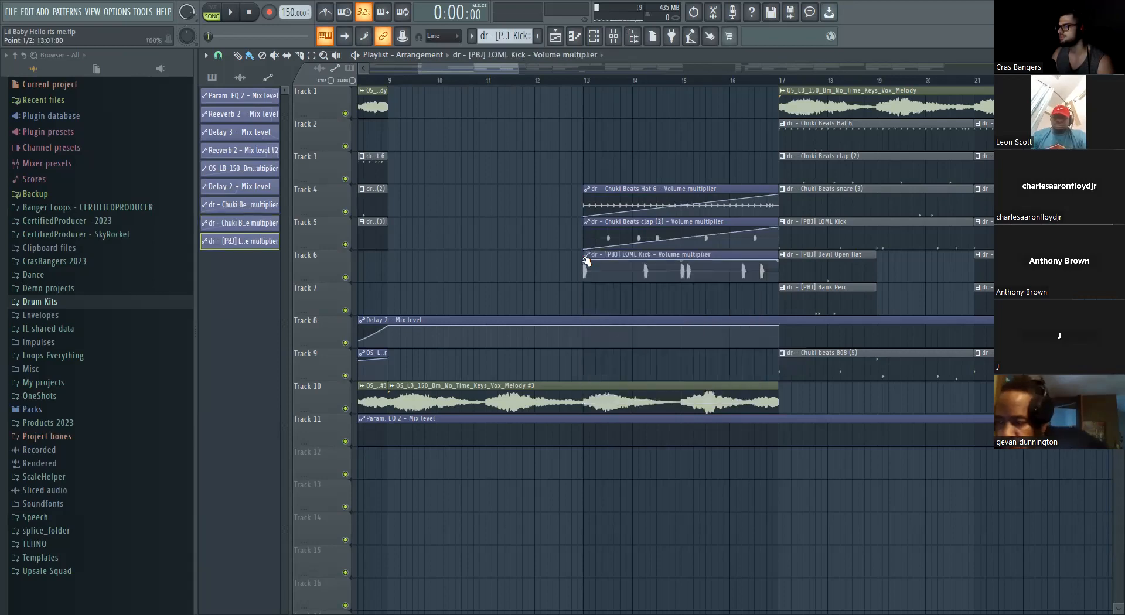
# Play the drum fade-in from about bar 12 past the drop at bar 17 and save the project
pyautogui.click(532, 82)
pyautogui.press('space')
pyautogui.keyDown('ctrl'); pyautogui.scroll(-1, 625, 130); pyautogui.keyUp('ctrl')
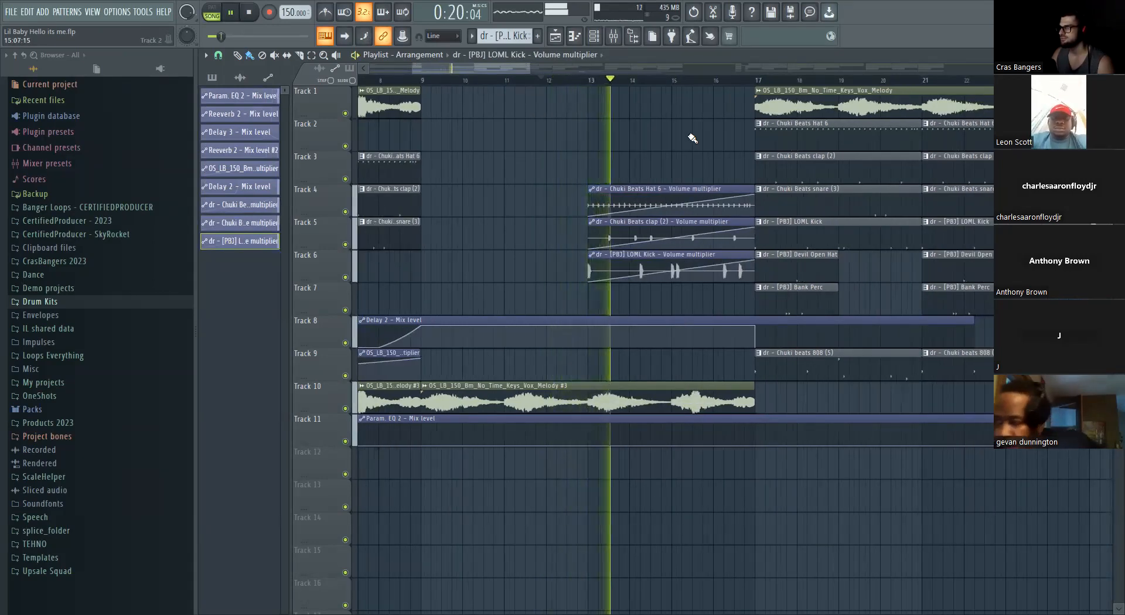
pyautogui.keyDown('ctrl'); pyautogui.scroll(2, 693, 135); pyautogui.keyUp('ctrl')
pyautogui.keyDown('ctrl'); pyautogui.scroll(-3, 680, 138); pyautogui.keyUp('ctrl')
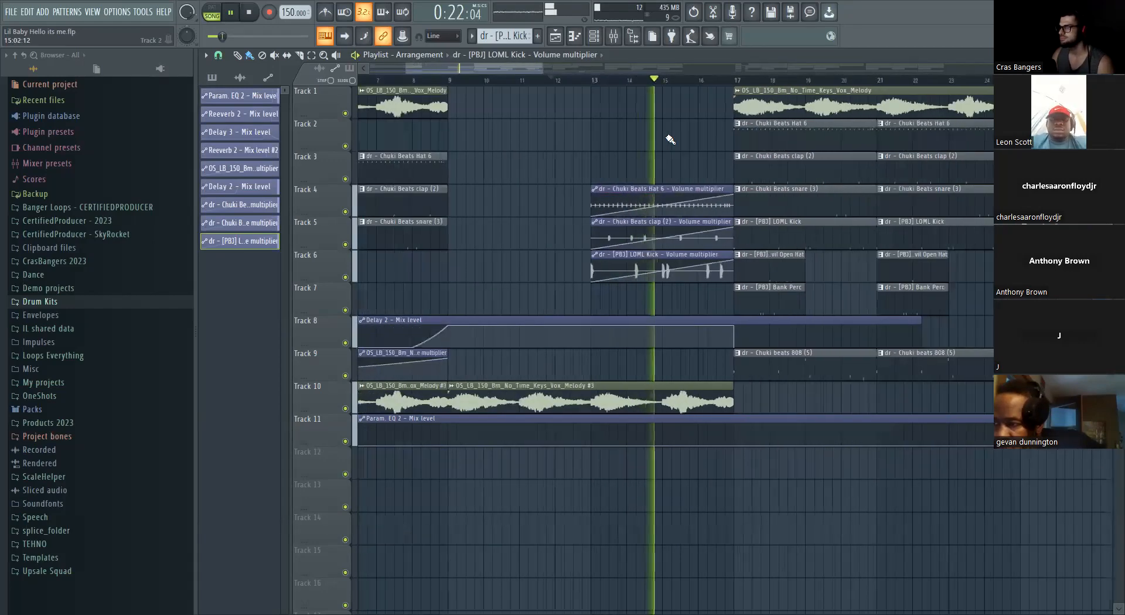
pyautogui.keyDown('ctrl'); pyautogui.scroll(-3, 670, 139); pyautogui.keyUp('ctrl')
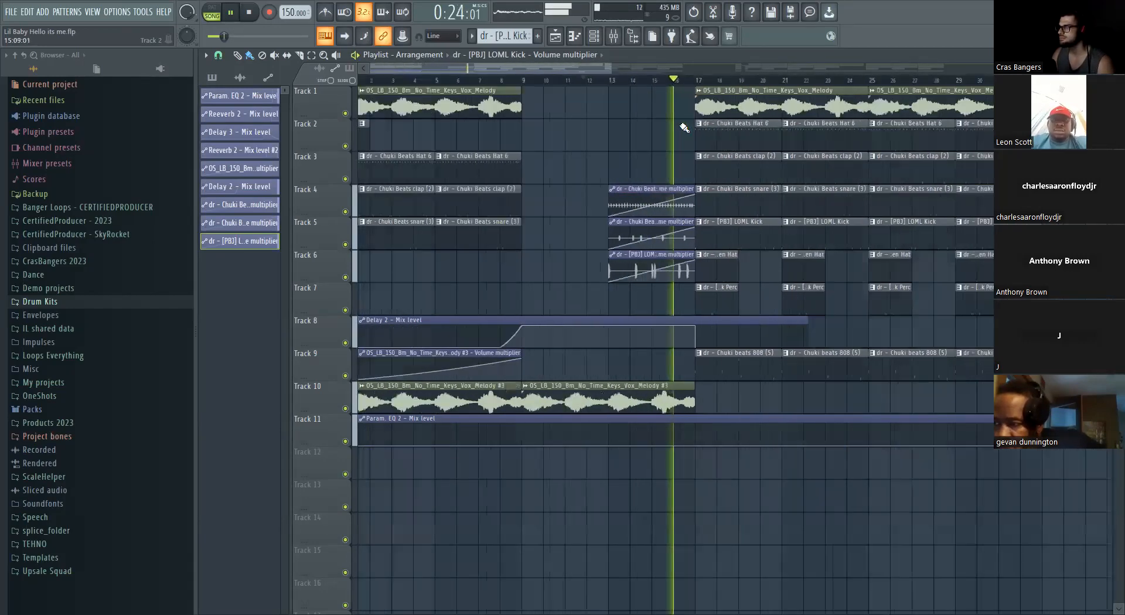
pyautogui.keyDown('ctrl'); pyautogui.scroll(-4, 562, 166); pyautogui.keyUp('ctrl')
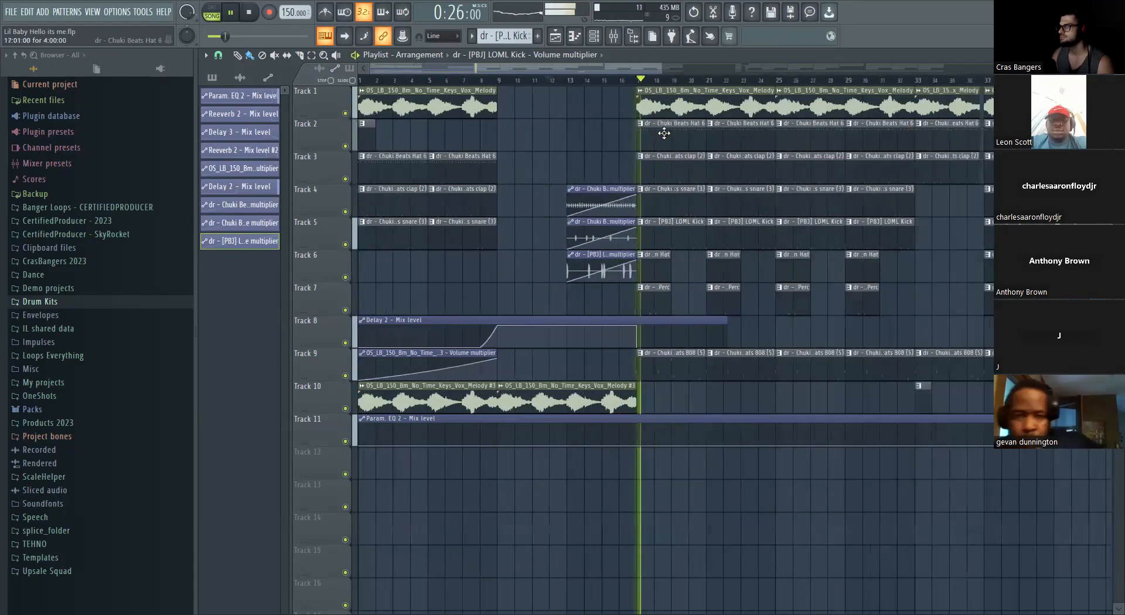
pyautogui.keyDown('ctrl'); pyautogui.scroll(-1, 545, 239); pyautogui.keyUp('ctrl')
pyautogui.hotkey('ctrl', 's')
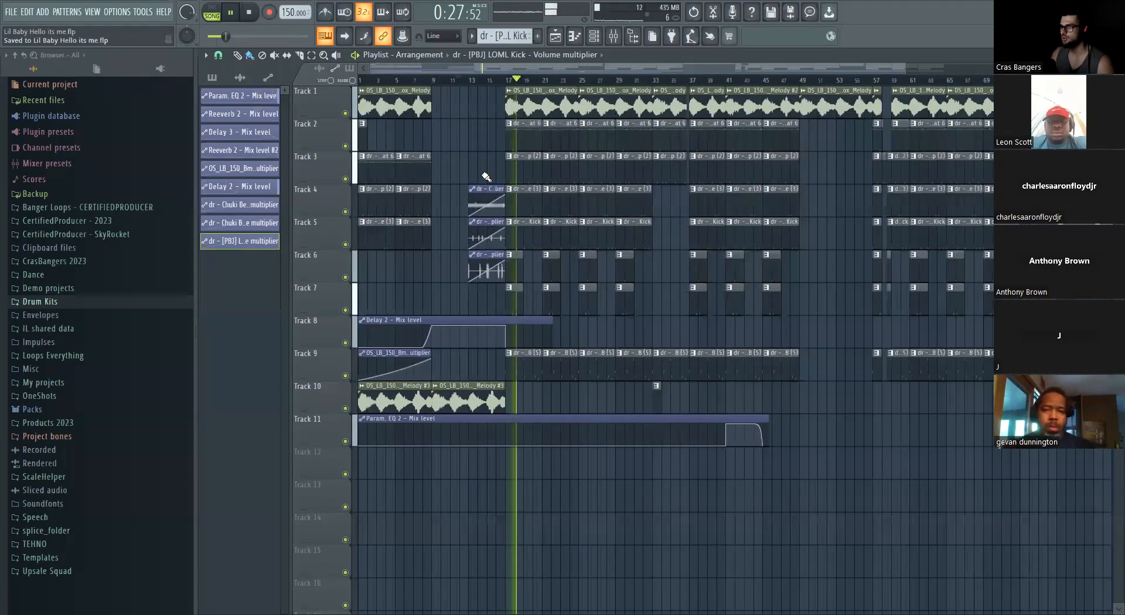
# Move the bar 13 hat, clap and kick clips with their volume automation down to Tracks 13 to 15
pyautogui.keyDown('ctrl'); pyautogui.scroll(5, 486, 177); pyautogui.keyUp('ctrl')
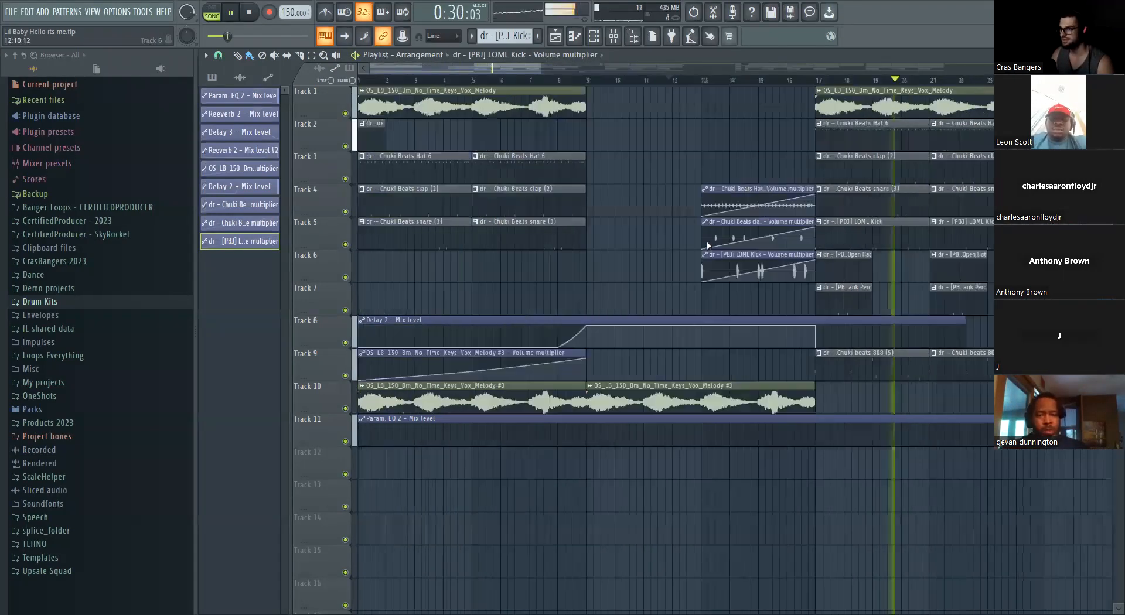
pyautogui.keyDown('ctrl'); pyautogui.moveTo(760, 315); pyautogui.dragTo(673, 186); pyautogui.keyUp('ctrl')
pyautogui.keyDown('ctrl'); pyautogui.moveTo(673, 186); pyautogui.dragTo(784, 292); pyautogui.keyUp('ctrl')
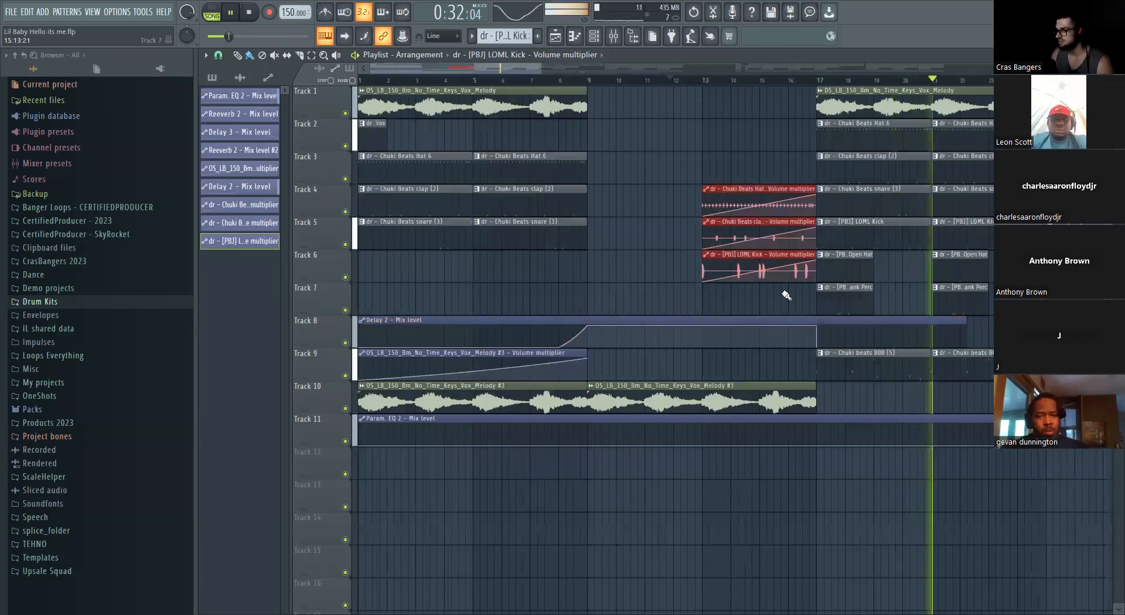
pyautogui.hotkey('shift', 'Down')
pyautogui.hotkey('shift', 'Down')
pyautogui.hotkey('shift', 'Down')
pyautogui.hotkey('shift', 'Down')
pyautogui.hotkey('shift', 'Down')
pyautogui.hotkey('shift', 'Down')
pyautogui.hotkey('shift', 'Down')
pyautogui.hotkey('shift', 'Down')
pyautogui.hotkey('shift', 'Down')
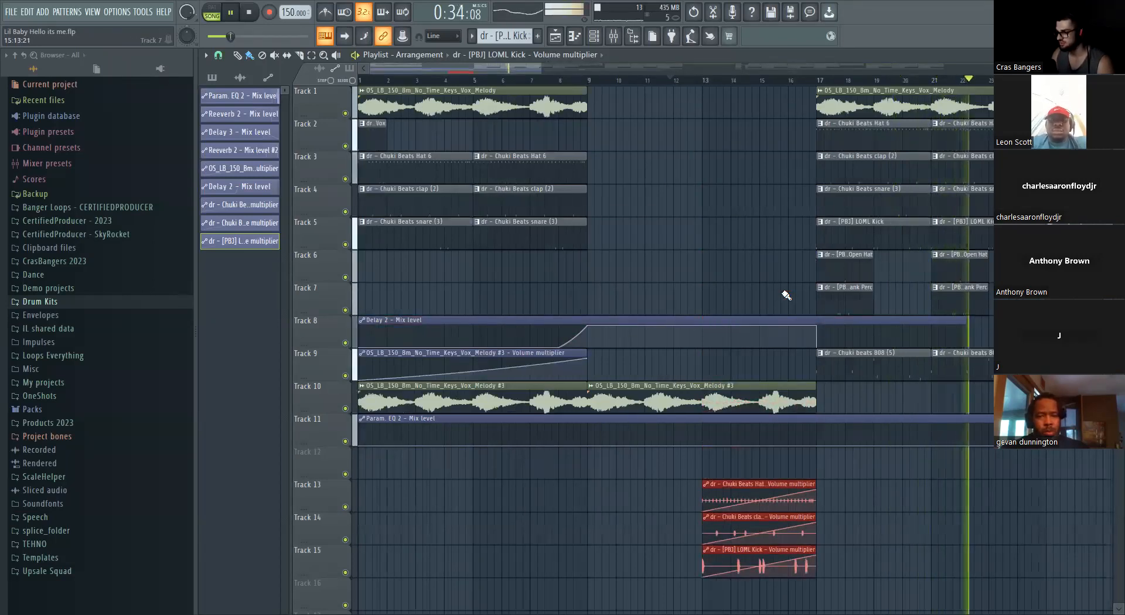
# Move the Delay 2 mix level automation clip from Track 8 down to Track 12
pyautogui.keyDown('ctrl'); pyautogui.moveTo(648, 252); pyautogui.dragTo(703, 337); pyautogui.keyUp('ctrl')
pyautogui.hotkey('shift', 'Down')
pyautogui.hotkey('shift', 'Down')
pyautogui.hotkey('shift', 'Down')
pyautogui.hotkey('shift', 'Down')
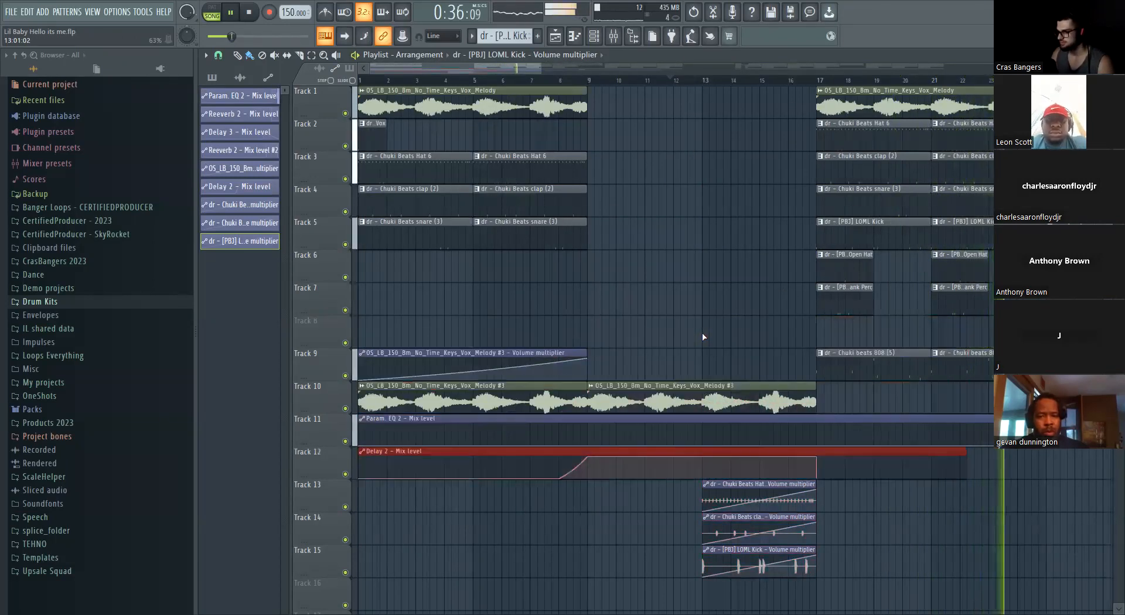
# Move the melody's volume multiplier automation clip from Track 9 down to Track 13 and clear the selection
pyautogui.keyDown('ctrl'); pyautogui.moveTo(540, 339); pyautogui.dragTo(596, 383); pyautogui.keyUp('ctrl')
pyautogui.hotkey('shift', 'Down')
pyautogui.hotkey('shift', 'Down')
pyautogui.hotkey('shift', 'Down')
pyautogui.hotkey('shift', 'Down')
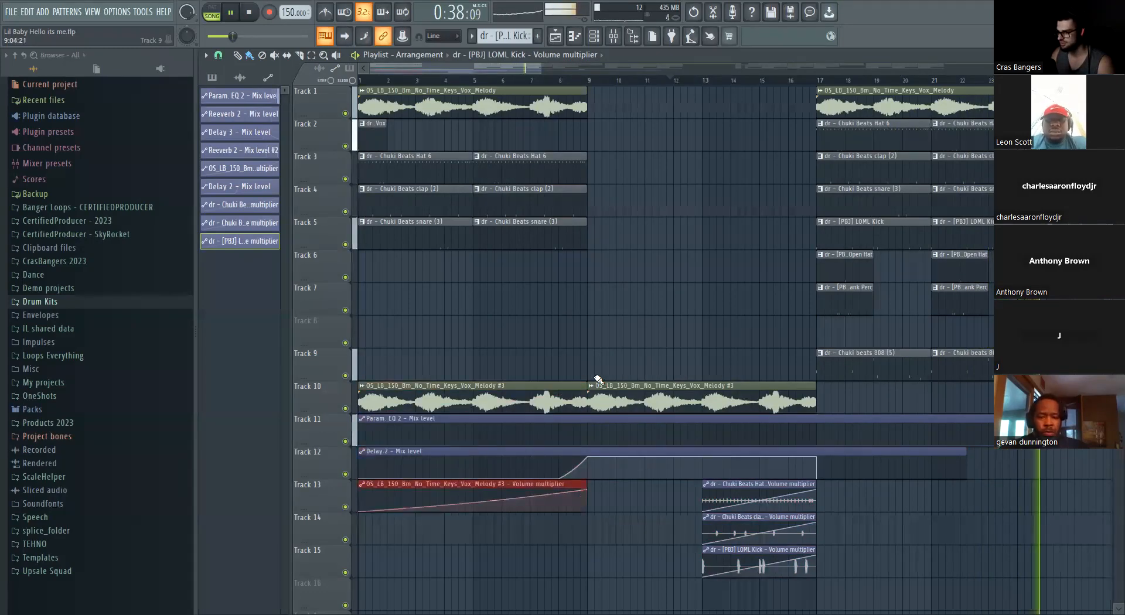
pyautogui.keyDown('ctrl'); pyautogui.scroll(-2, 489, 533); pyautogui.keyUp('ctrl')
pyautogui.keyDown('ctrl'); pyautogui.click(678, 538); pyautogui.keyUp('ctrl')
# Extend the Delay 2 mix level automation clip on Track 12 to bar 45 and save the project
pyautogui.scroll(-1, 617, 448)
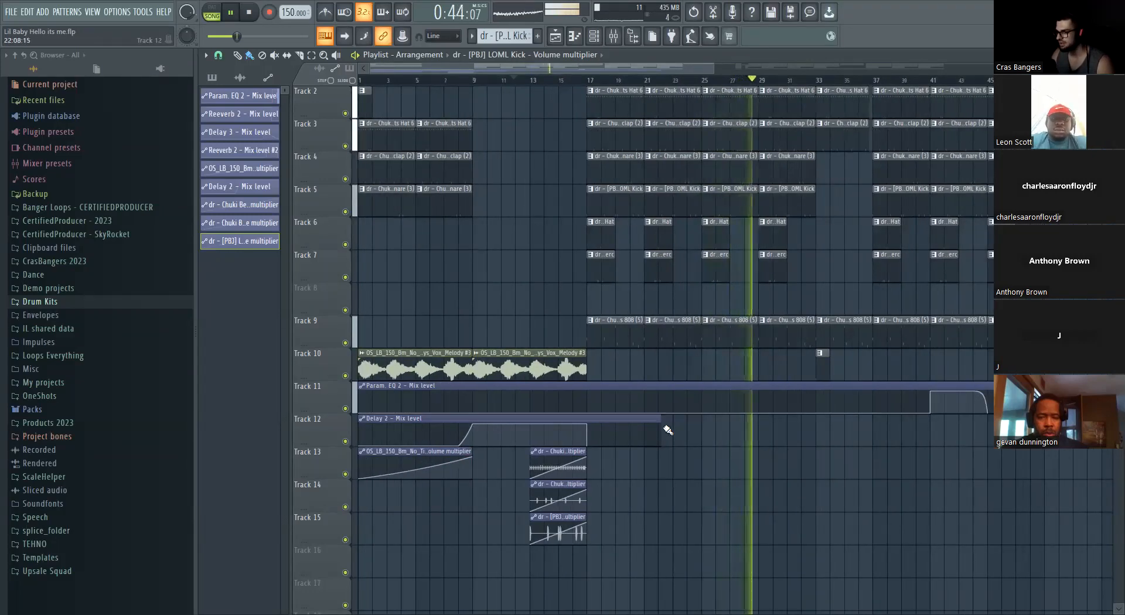
pyautogui.moveTo(660, 421); pyautogui.dragTo(937, 432)
pyautogui.hscroll(3, 868, 430)
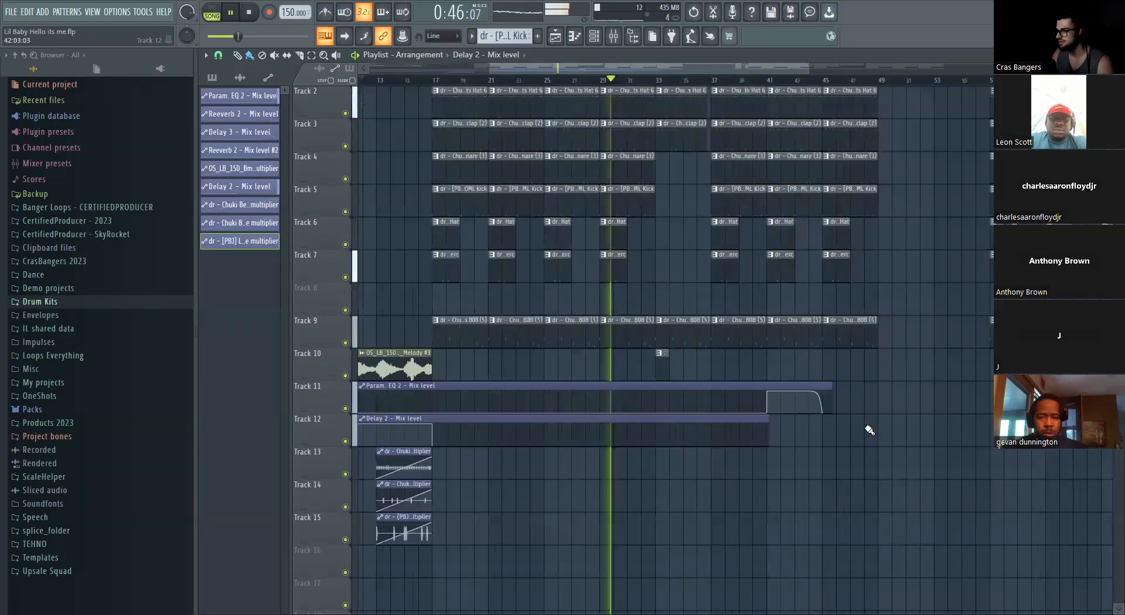
pyautogui.scroll(3, 869, 430)
pyautogui.scroll(2, 597, 341)
pyautogui.moveTo(623, 416); pyautogui.dragTo(836, 418)
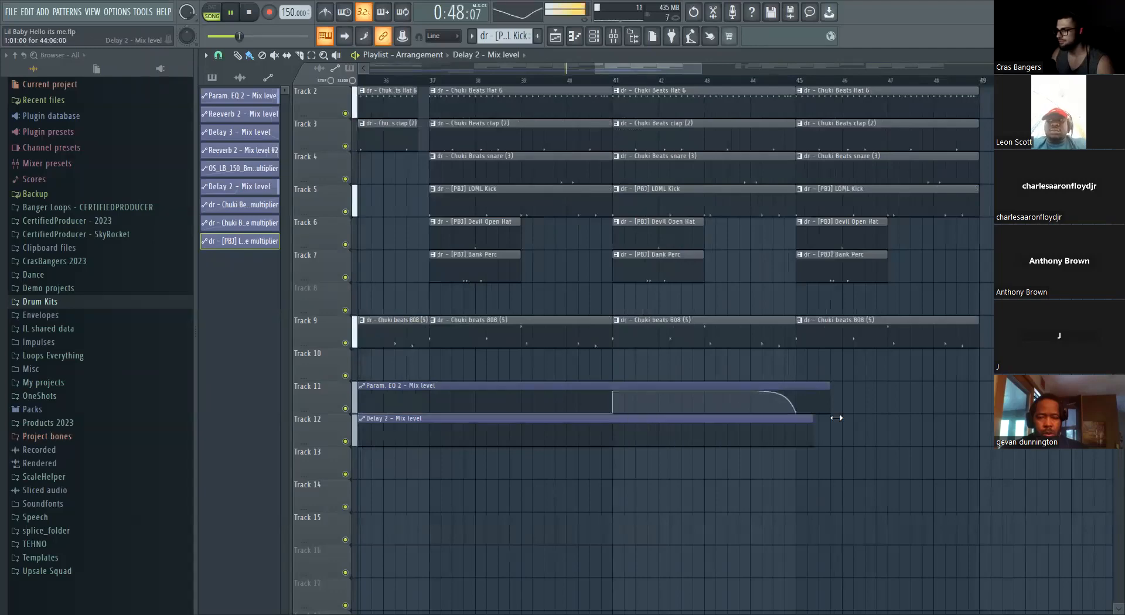
pyautogui.scroll(-5, 691, 477)
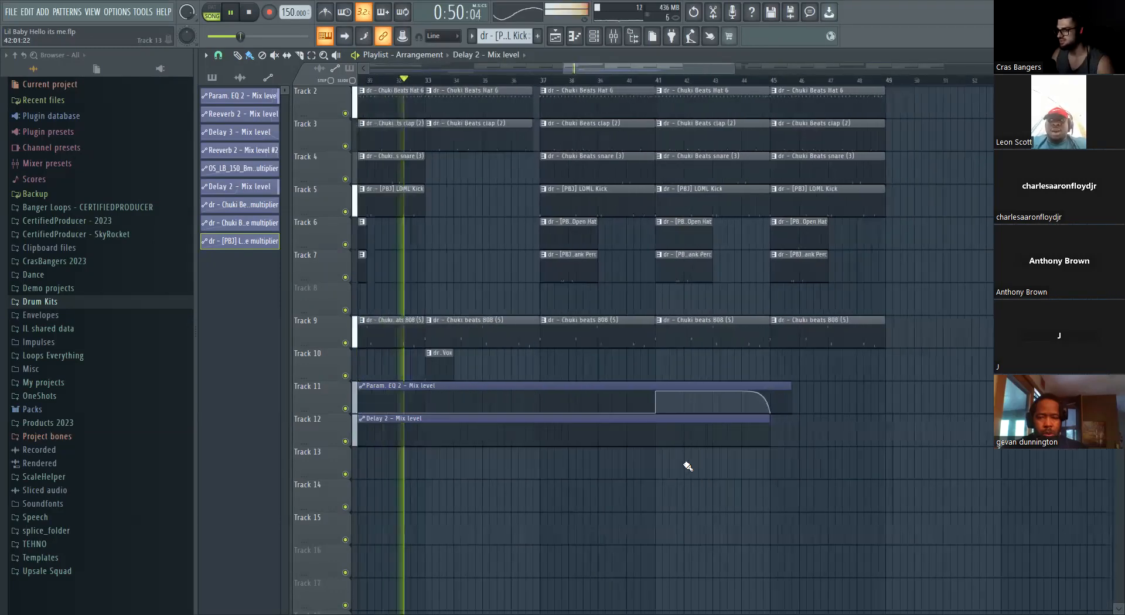
pyautogui.scroll(-5, 687, 469)
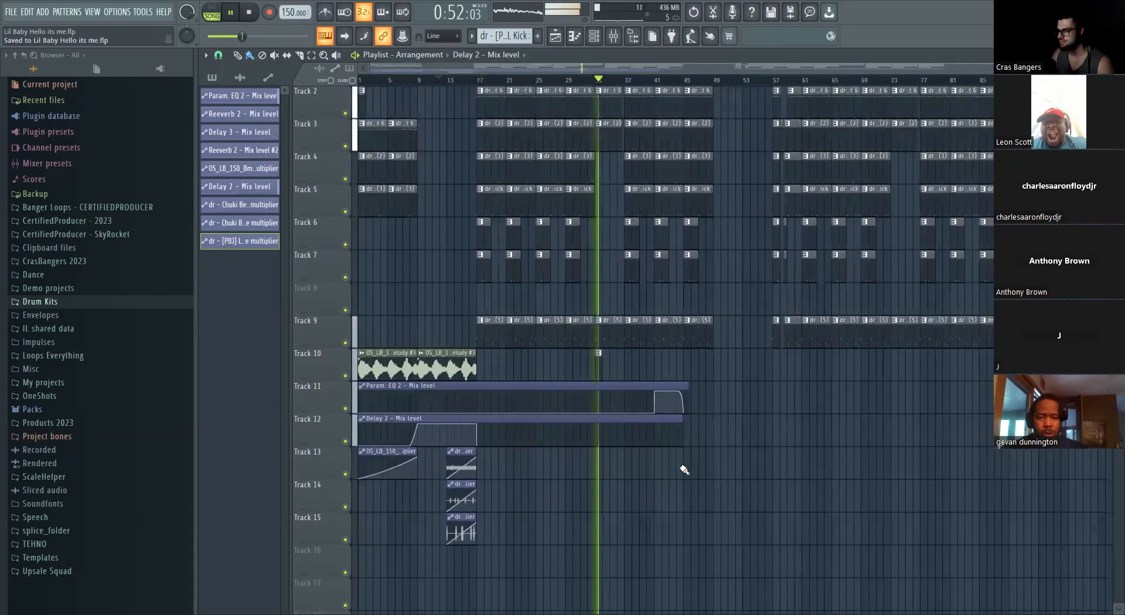
# Stop playback, save the project and return the playhead to the start of the song
pyautogui.scroll(-1, 644, 375)
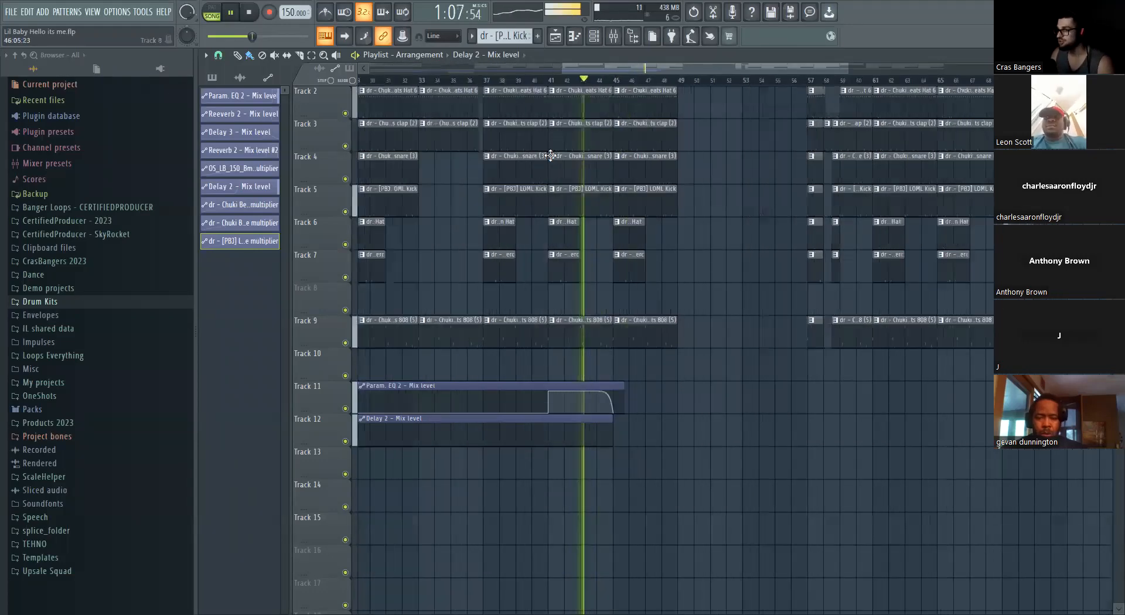
pyautogui.press('space')
pyautogui.click(534, 80)
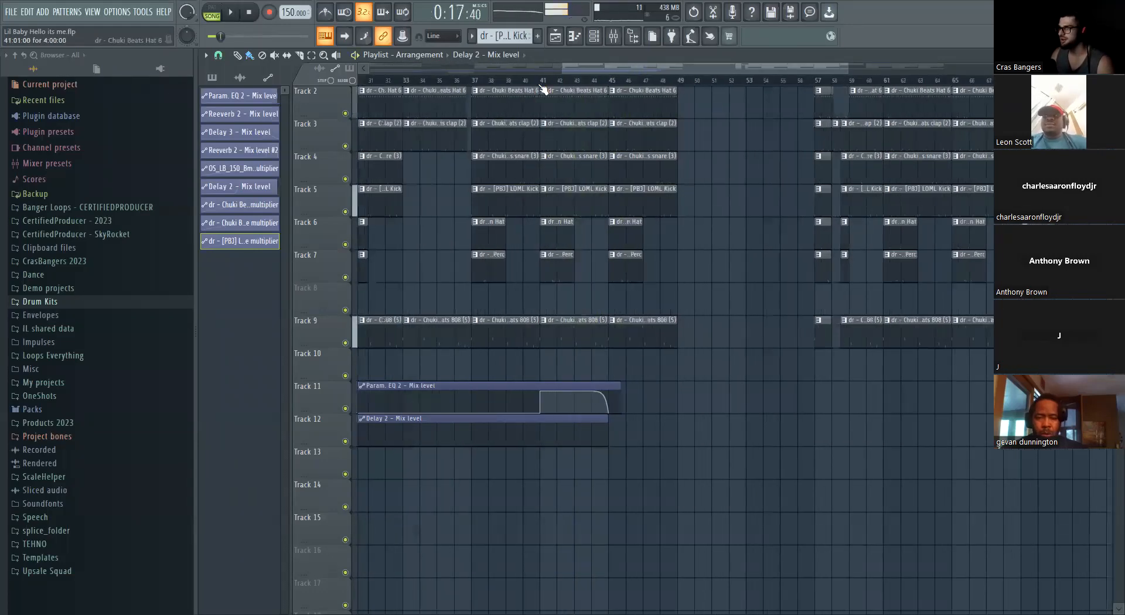
pyautogui.hotkey('ctrl', 's')
pyautogui.scroll(-3, 583, 276)
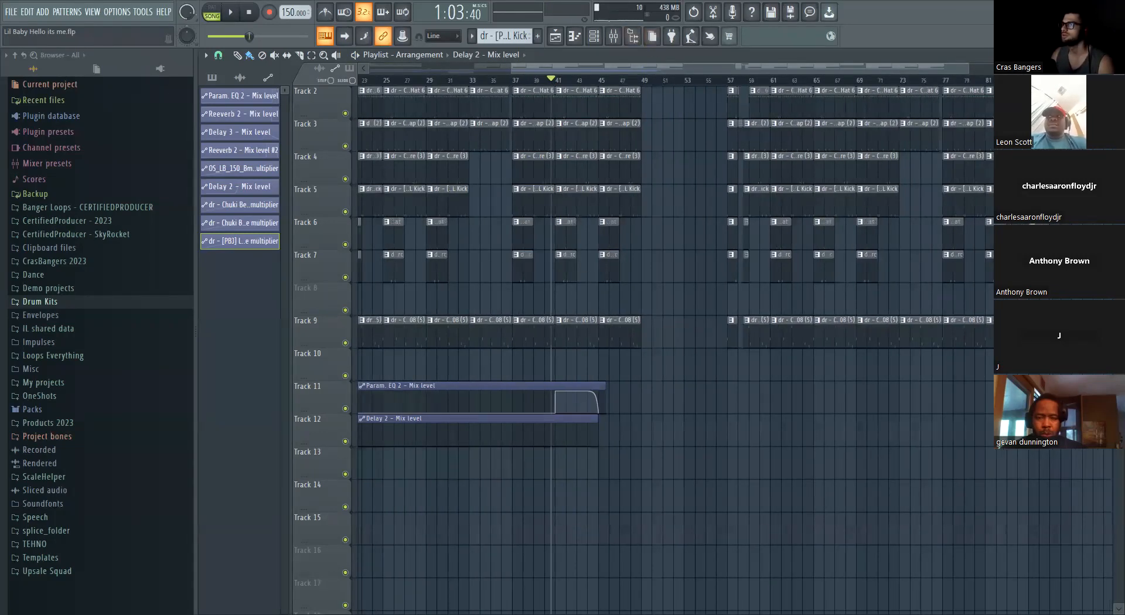
pyautogui.scroll(-2, 697, 321)
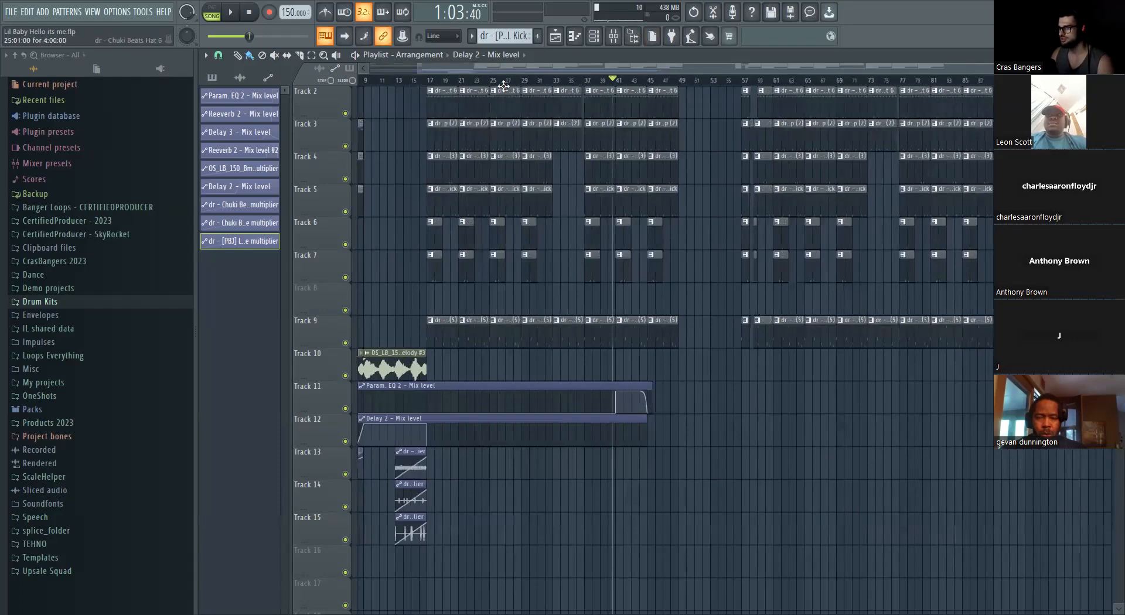
pyautogui.moveTo(502, 81); pyautogui.dragTo(55, 116)
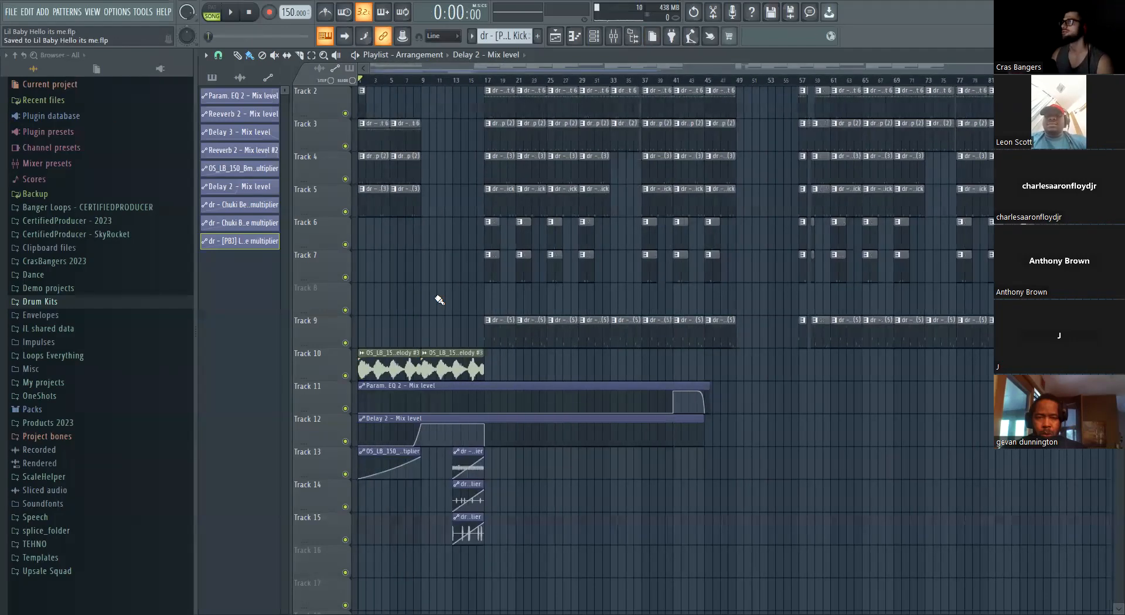
# Compare the first drop from bar 17 to 49 with the second drop, moving the playhead to bar 76
pyautogui.scroll(-1, 643, 335)
pyautogui.scroll(-1, 652, 353)
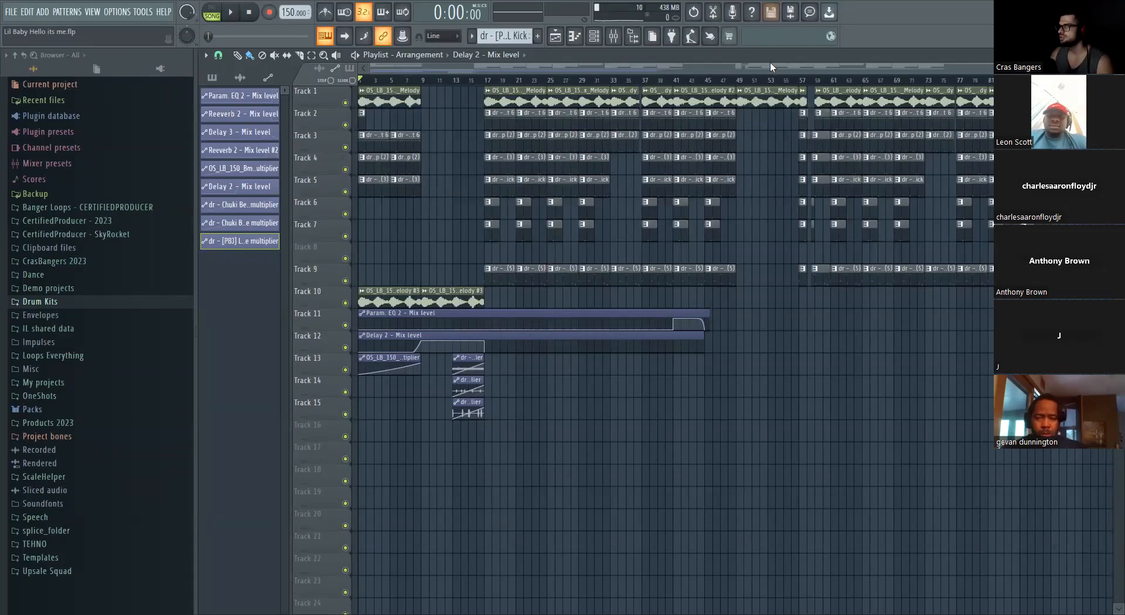
pyautogui.moveTo(484, 86); pyautogui.dragTo(734, 94)
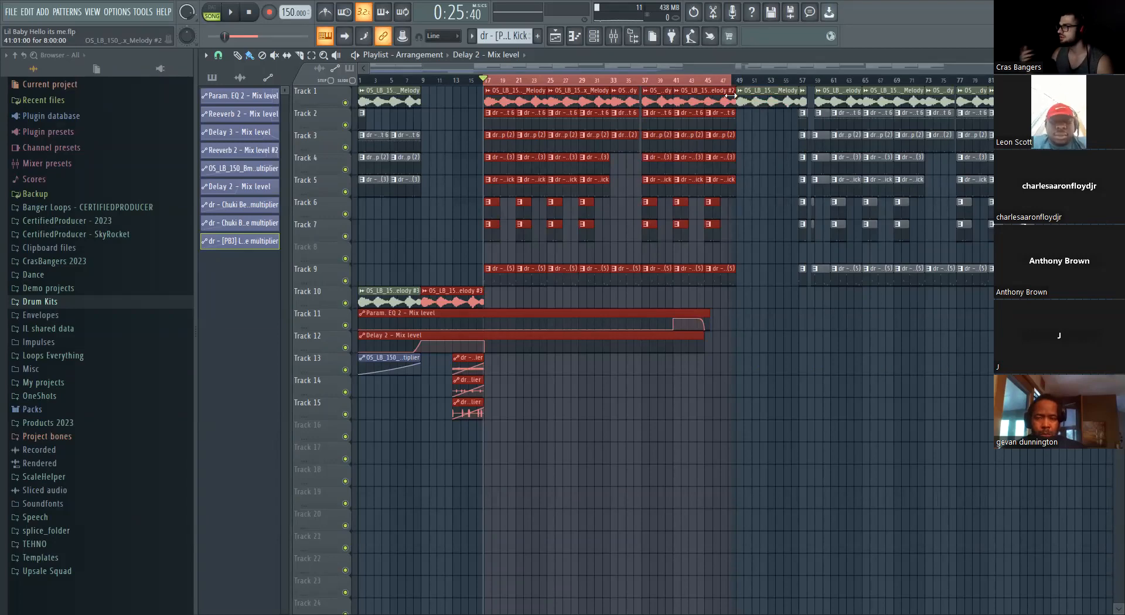
pyautogui.click(765, 83)
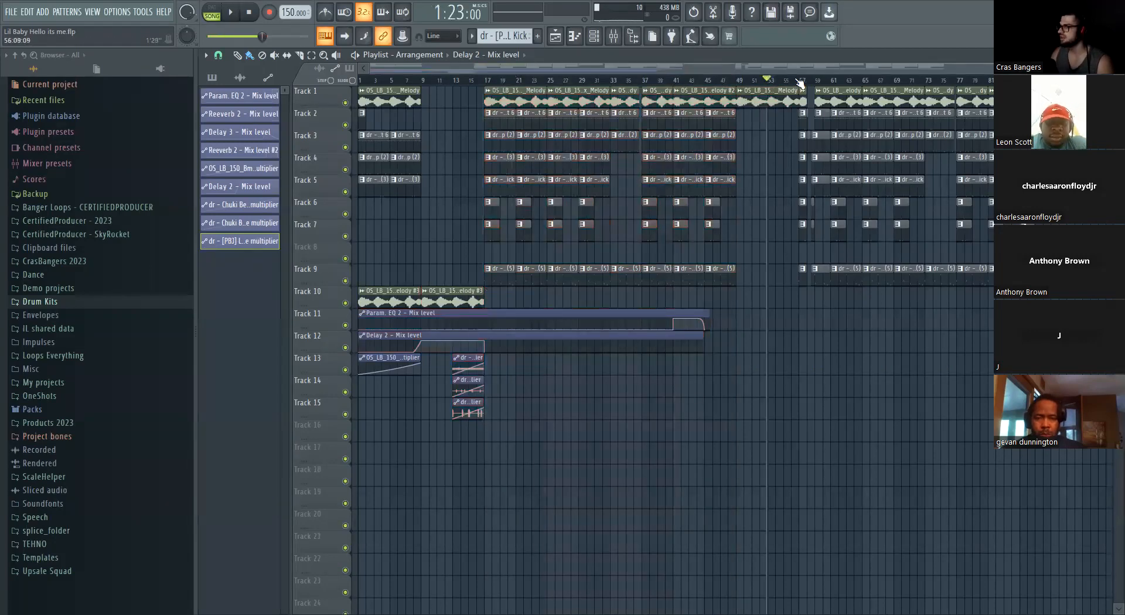
pyautogui.moveTo(825, 88); pyautogui.dragTo(956, 87)
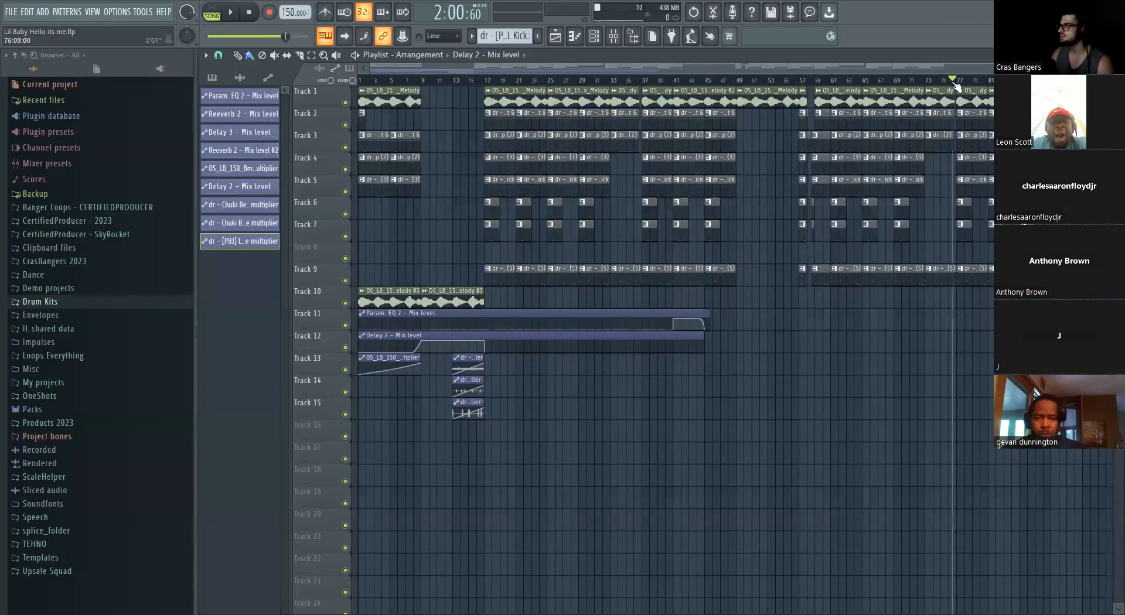
# Extend the Param. EQ 2 mix level automation clip on Track 11 to about bar 87, beneath the second drop
pyautogui.moveTo(686, 68); pyautogui.dragTo(864, 73)
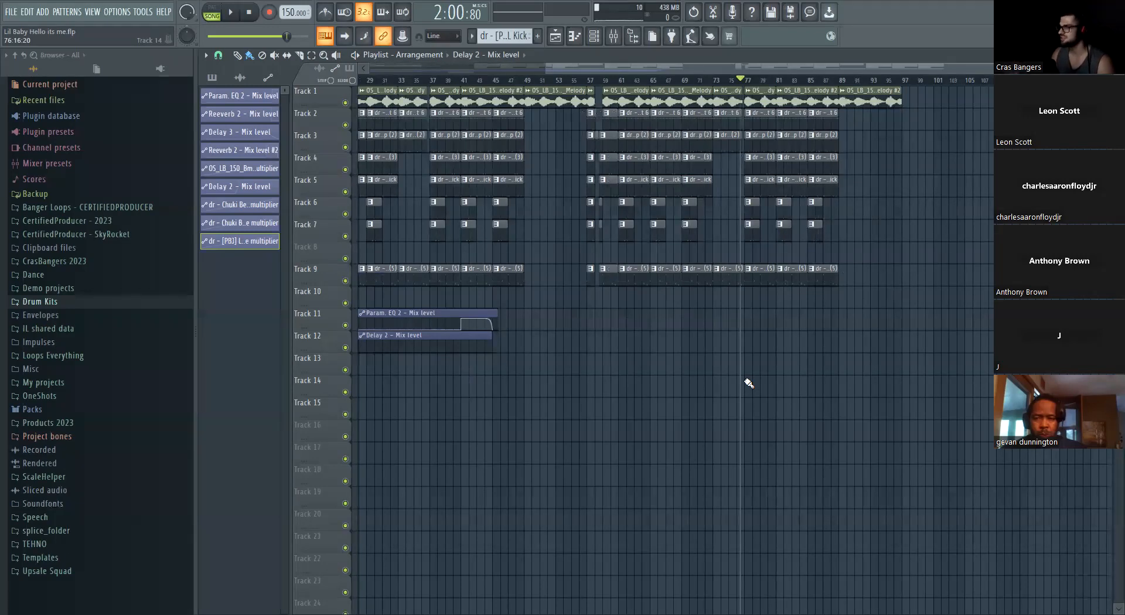
pyautogui.scroll(3, 513, 332)
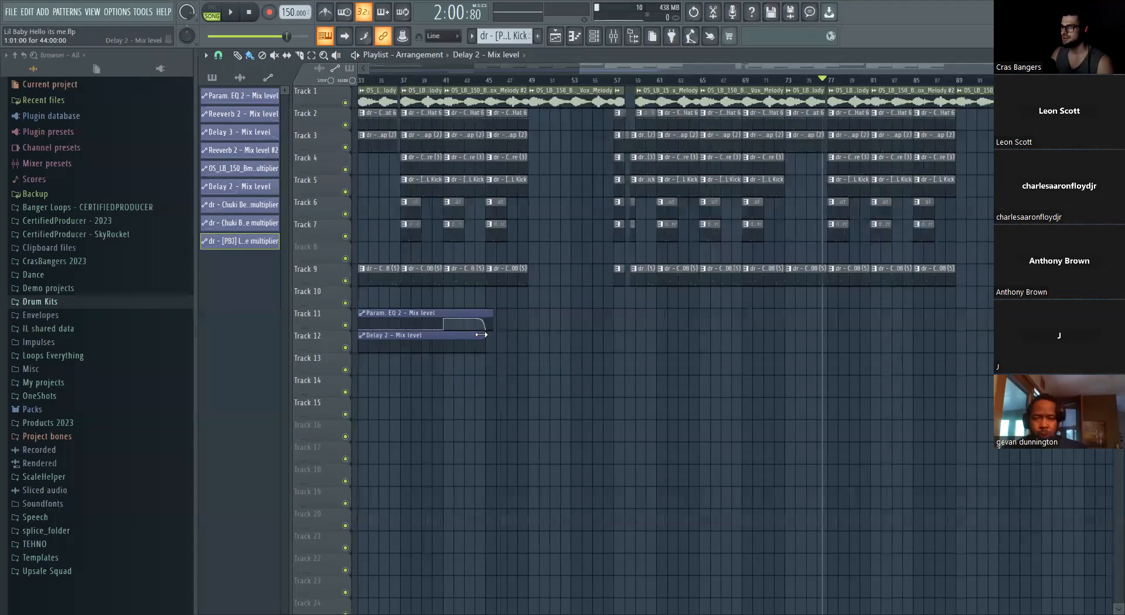
pyautogui.moveTo(484, 336); pyautogui.dragTo(523, 352)
pyautogui.moveTo(491, 314); pyautogui.dragTo(944, 314)
pyautogui.scroll(3, 914, 311)
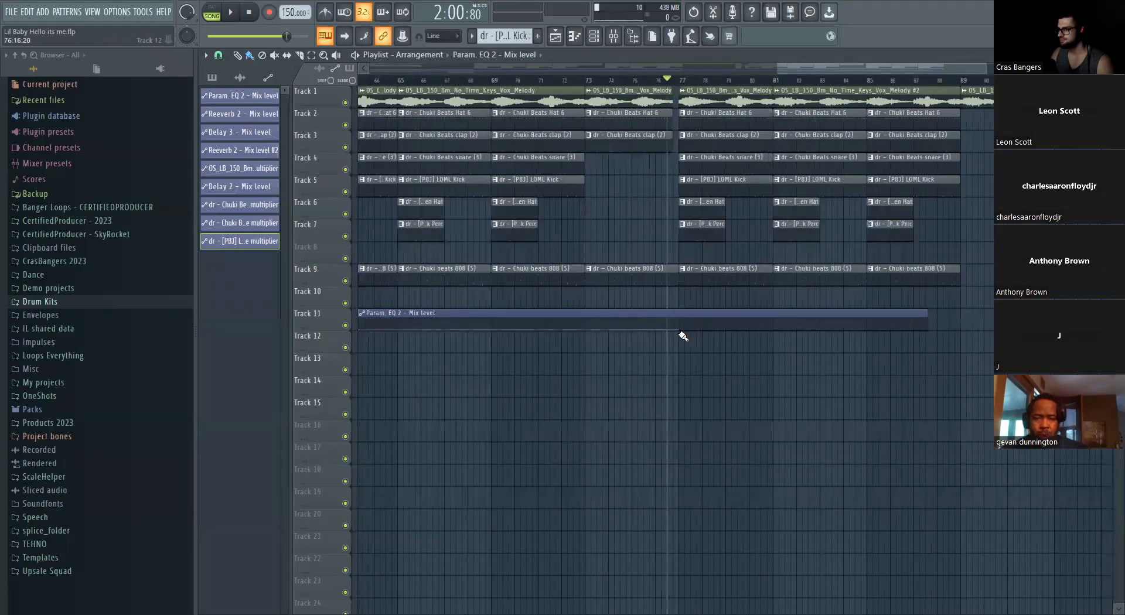